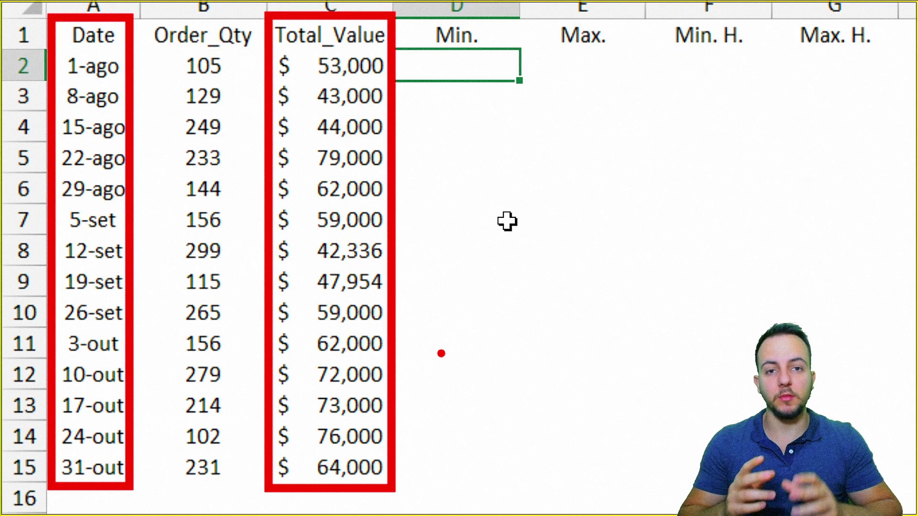
Select the dates in A1:A15 together with the Total_Value column C1:C15.
left_click_drag(170, 49, 206, 471)
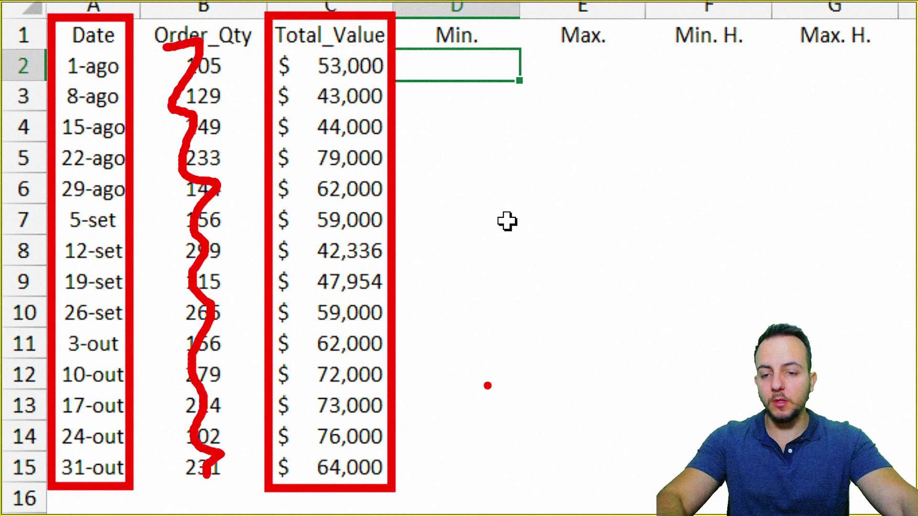
key("Escape")
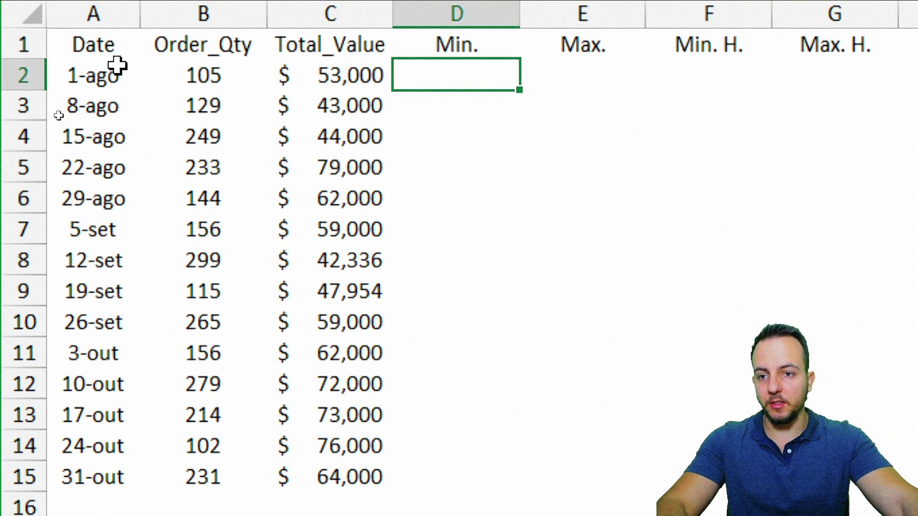
left_click_drag(123, 58, 127, 94)
left_click_drag(98, 29, 102, 169)
left_click_drag(103, 210, 102, 471)
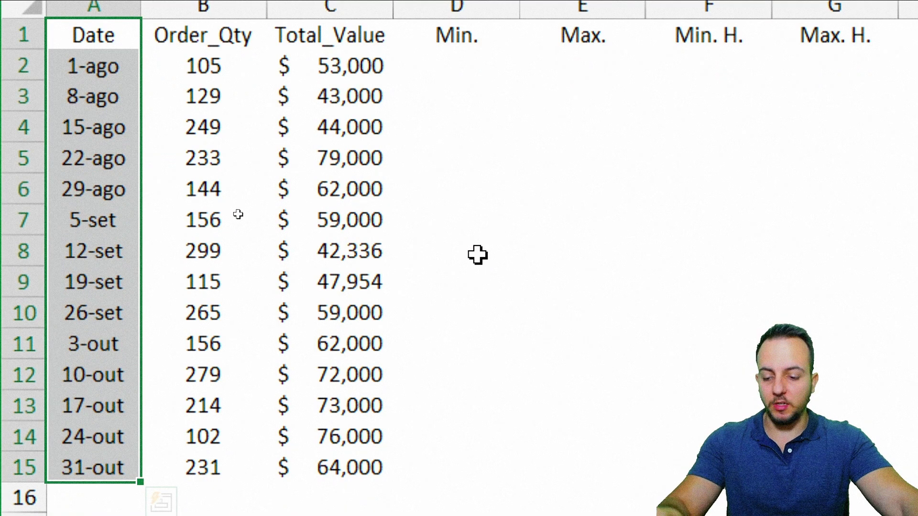
left_click_drag(330, 35, 306, 483)
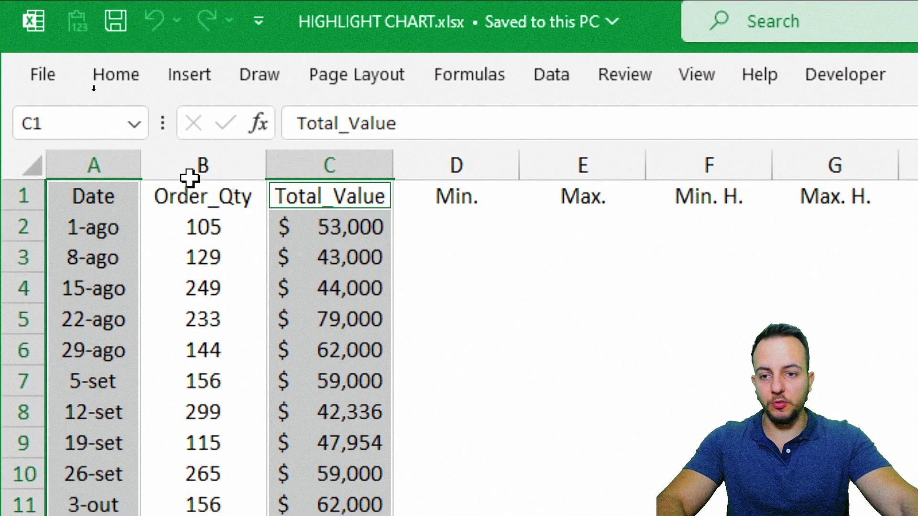
Insert a 2-D line chart of the selection and move it beside the data table.
left_click(190, 79)
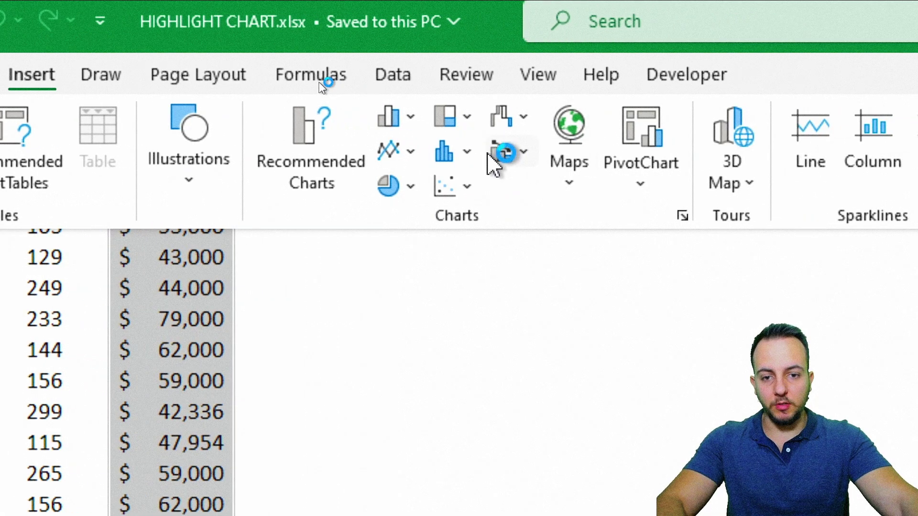
left_click(550, 154)
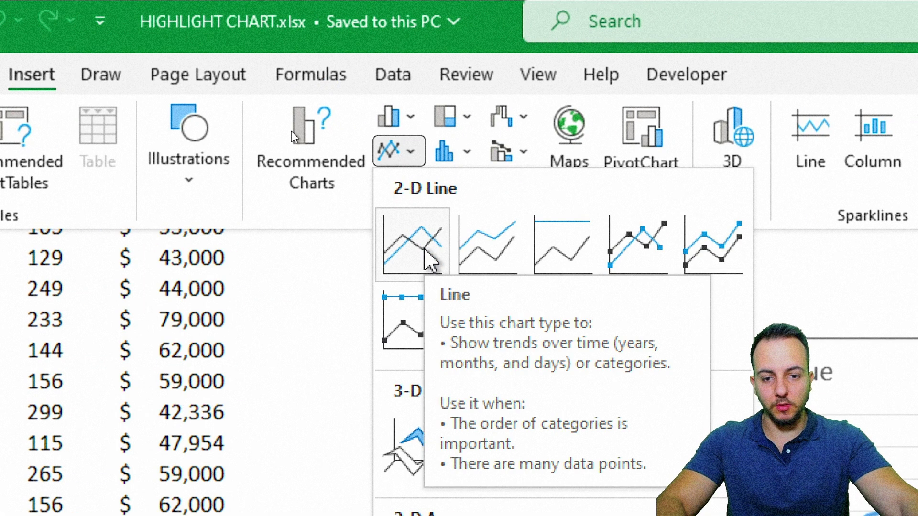
left_click(421, 247)
left_click_drag(338, 176, 513, 105)
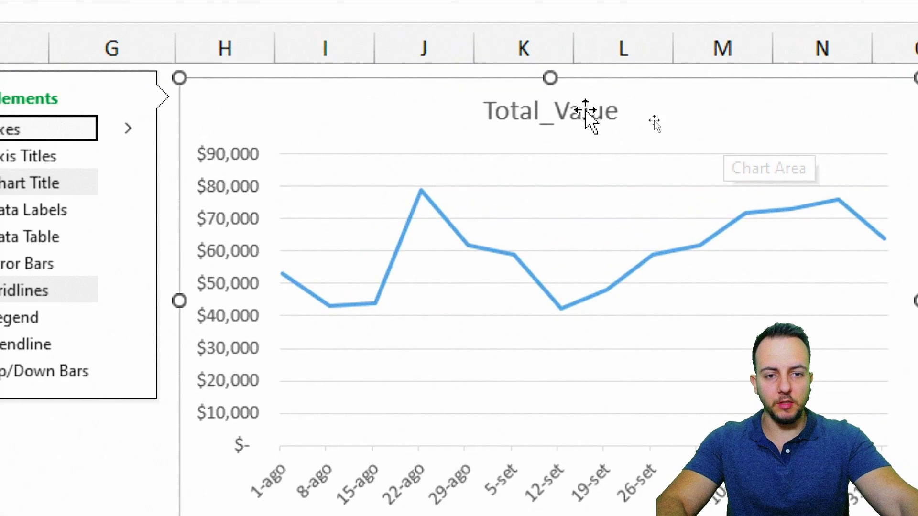
Delete the Total_Value chart title and undo a stray drag on the chart.
left_click(645, 122)
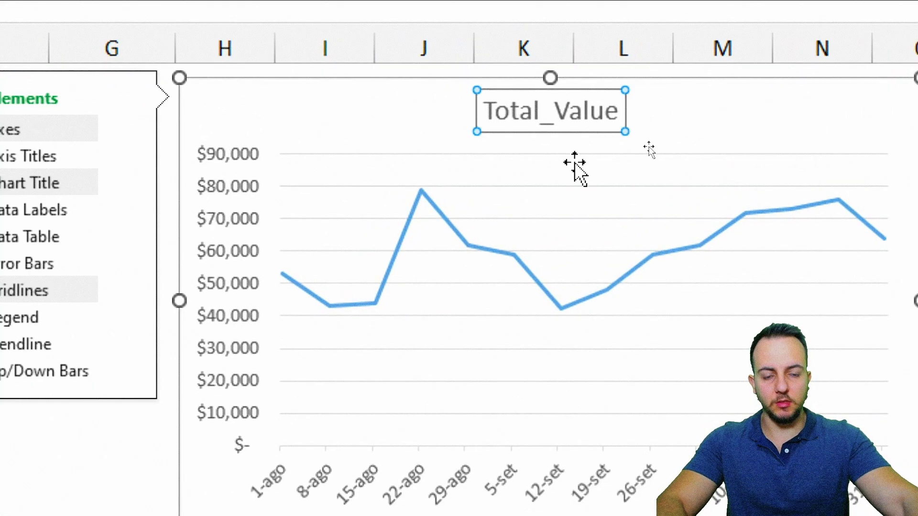
key("Delete")
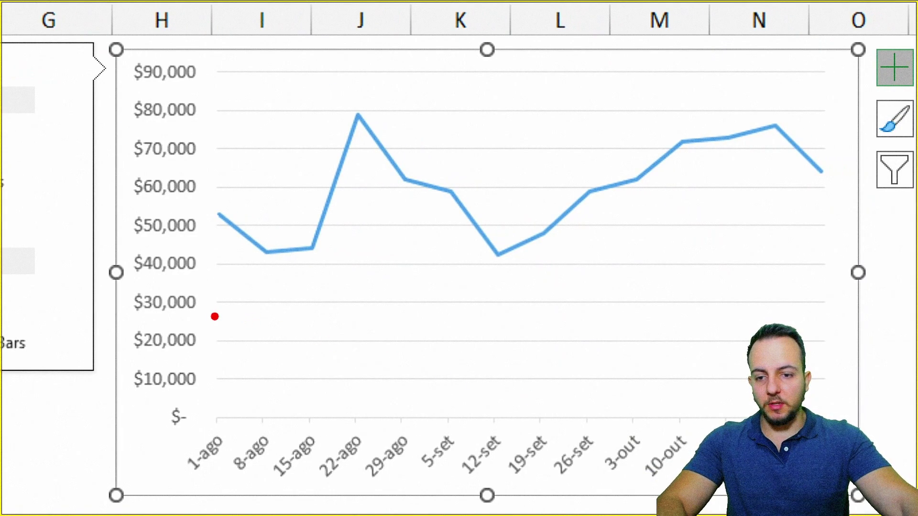
left_click_drag(213, 293, 821, 410)
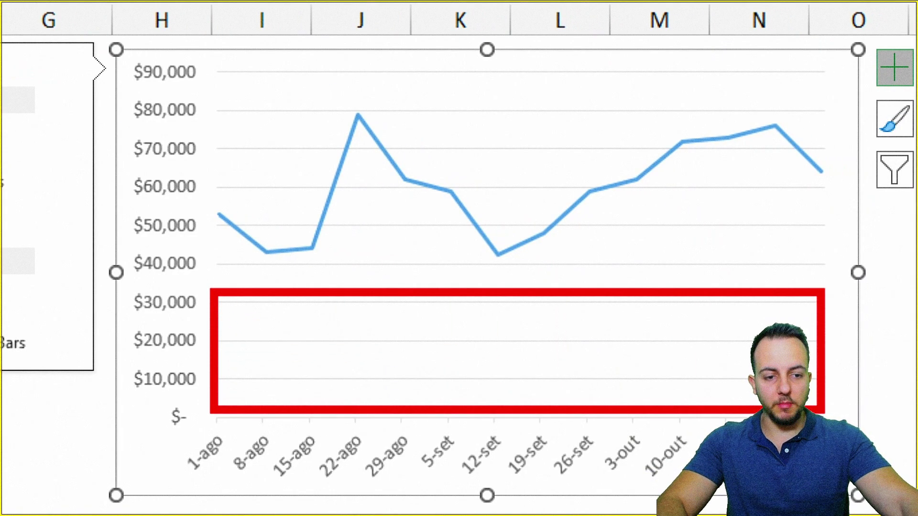
mouse_move(219, 371)
left_mouse_down()
mouse_move(317, 295)
mouse_move(428, 353)
mouse_move(779, 307)
left_mouse_up()
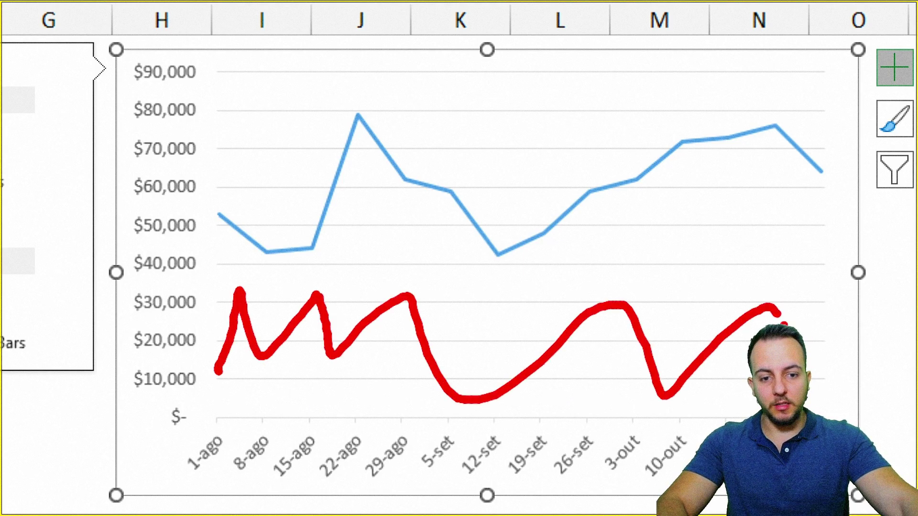
key("ctrl+z")
key("ctrl+z")
Make several drag selections across the table and chart, then clear the selection.
left_click_drag(119, 55, 214, 423)
left_click_drag(220, 363, 316, 363)
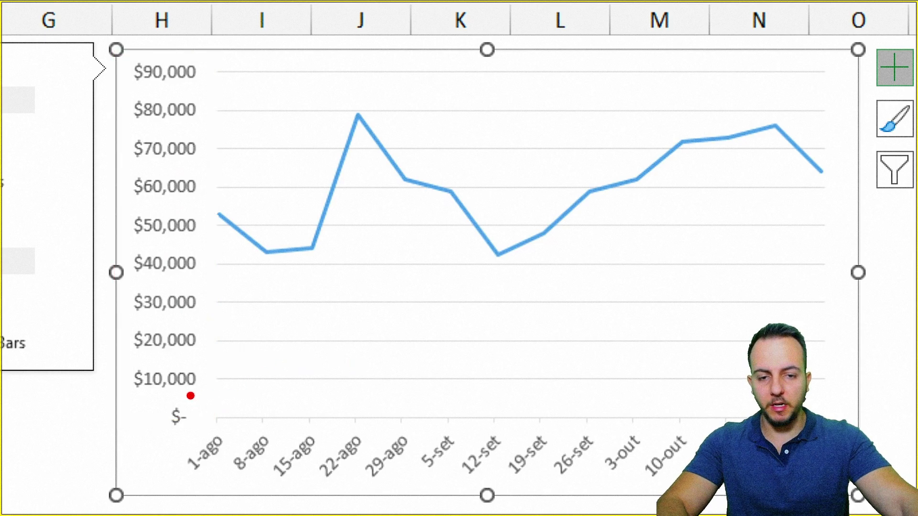
left_click_drag(126, 398, 219, 437)
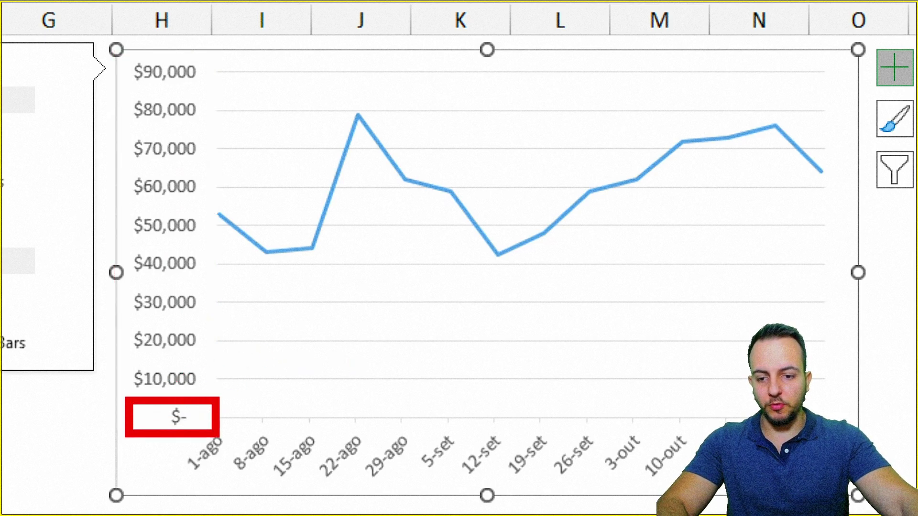
left_click_drag(126, 54, 214, 90)
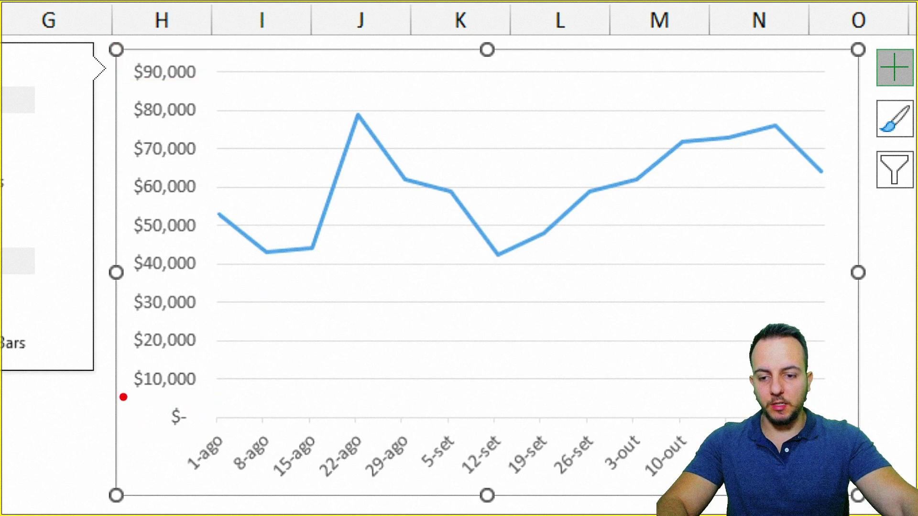
left_click_drag(121, 395, 218, 434)
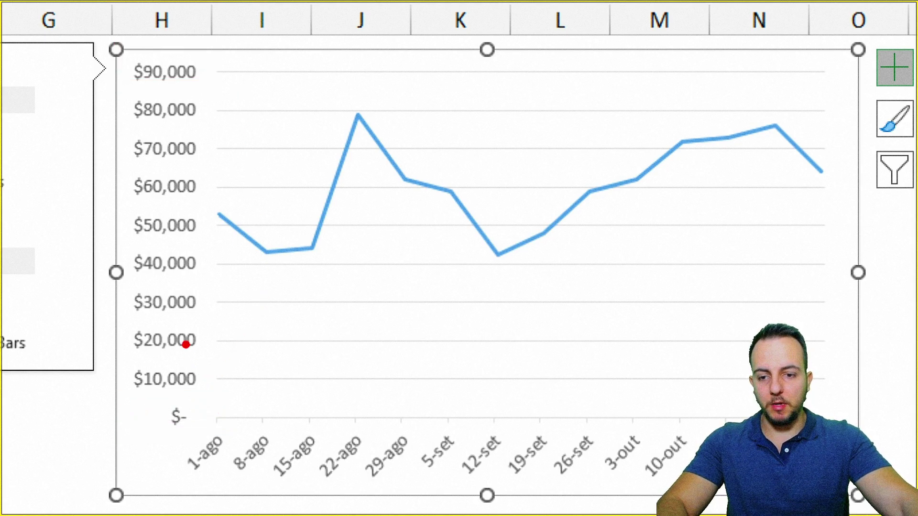
left_click_drag(125, 277, 213, 319)
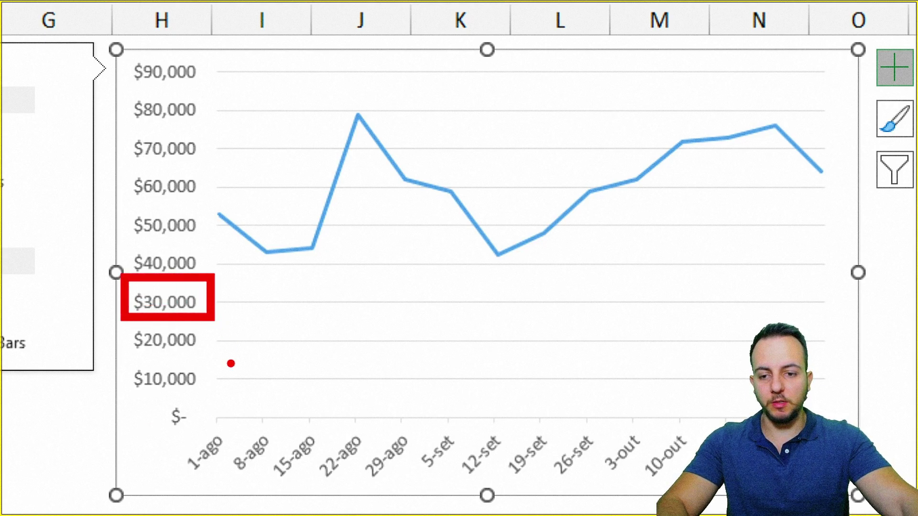
mouse_move(216, 412)
left_mouse_down()
mouse_move(250, 343)
mouse_move(354, 406)
mouse_move(746, 383)
mouse_move(811, 332)
left_mouse_up()
key("Escape")
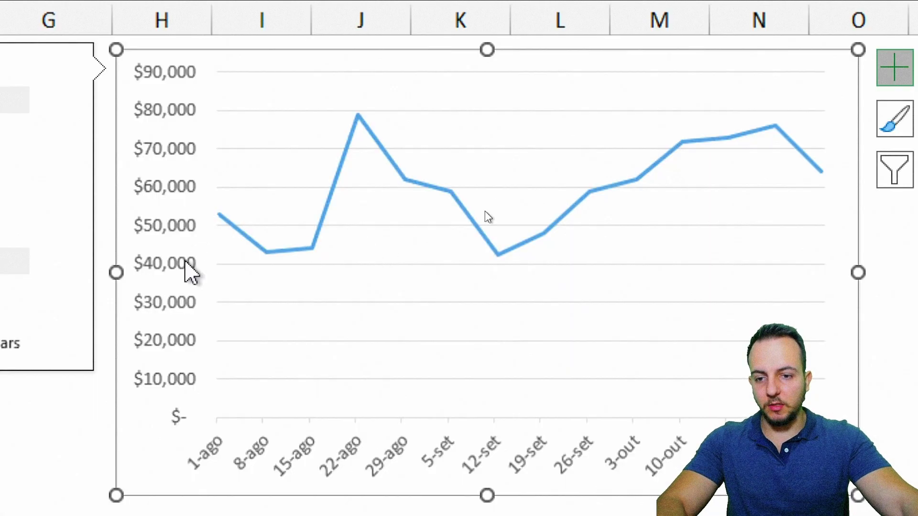
Set the vertical axis minimum bound to 30000 in Format Axis, then return to cell D2.
left_click(161, 270)
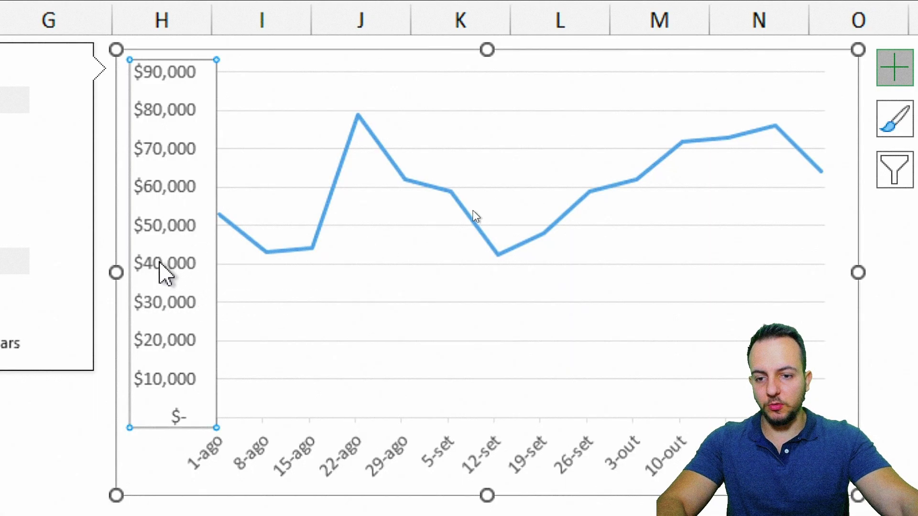
double_click(160, 262)
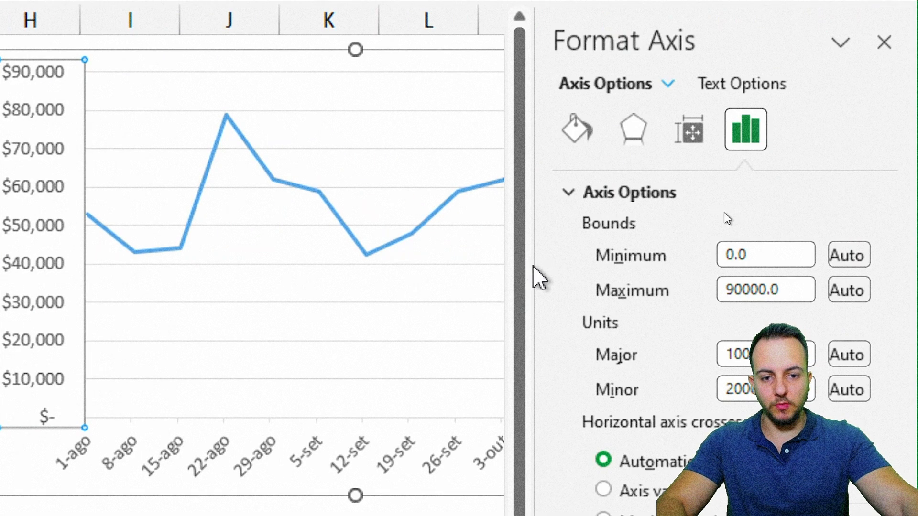
left_click_drag(534, 276, 437, 273)
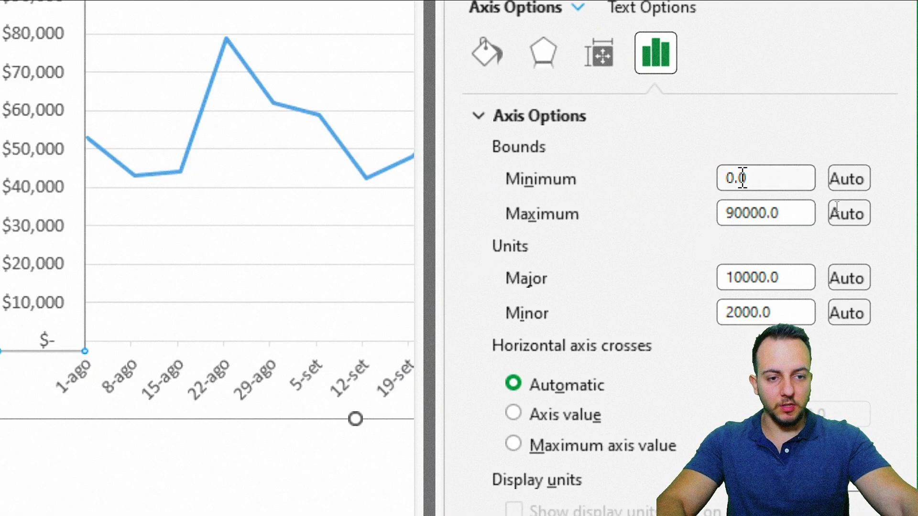
double_click(742, 178)
type("3000")
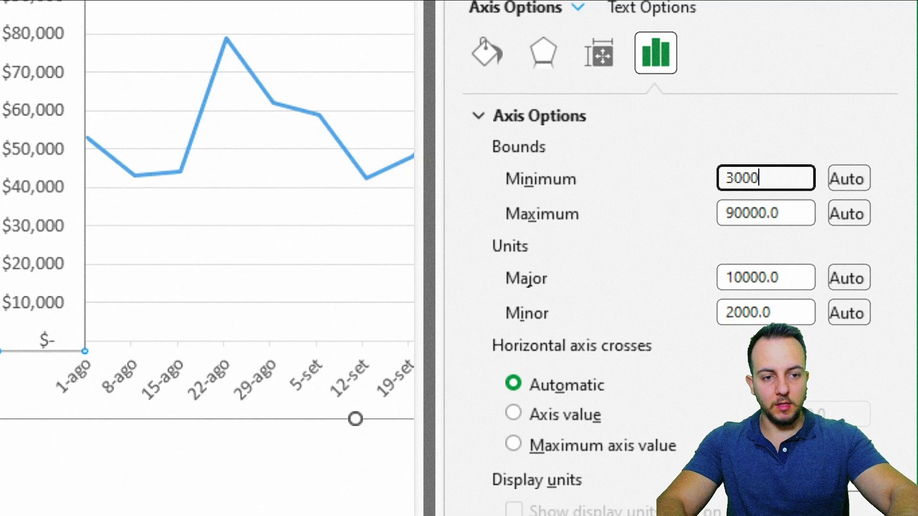
type("0")
key("Return")
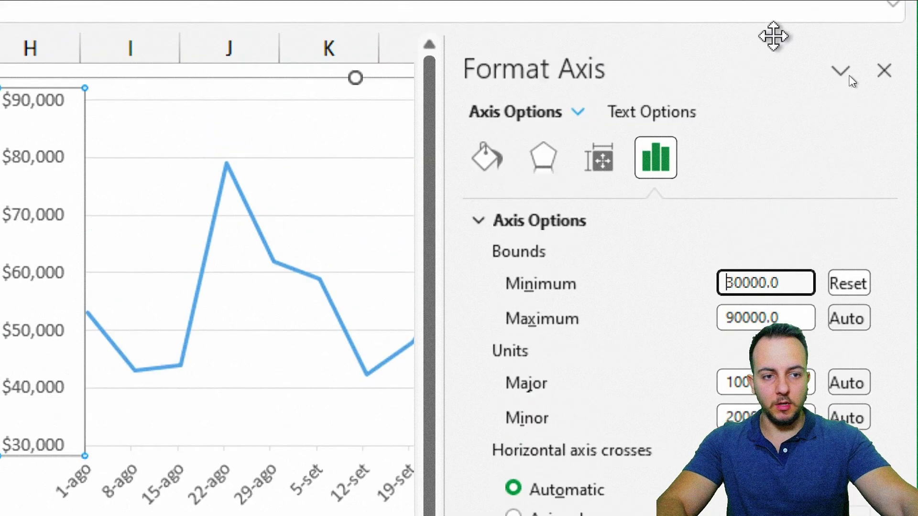
left_click(885, 119)
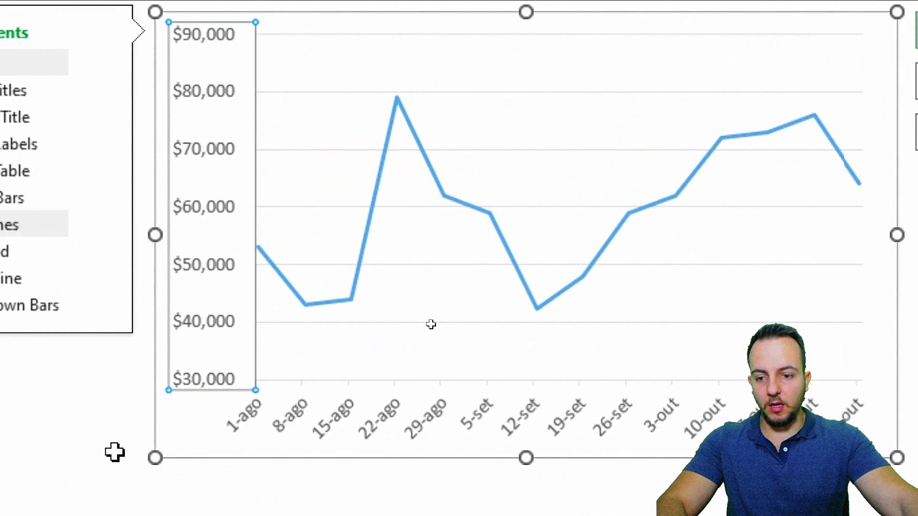
left_click_drag(217, 51, 610, 65)
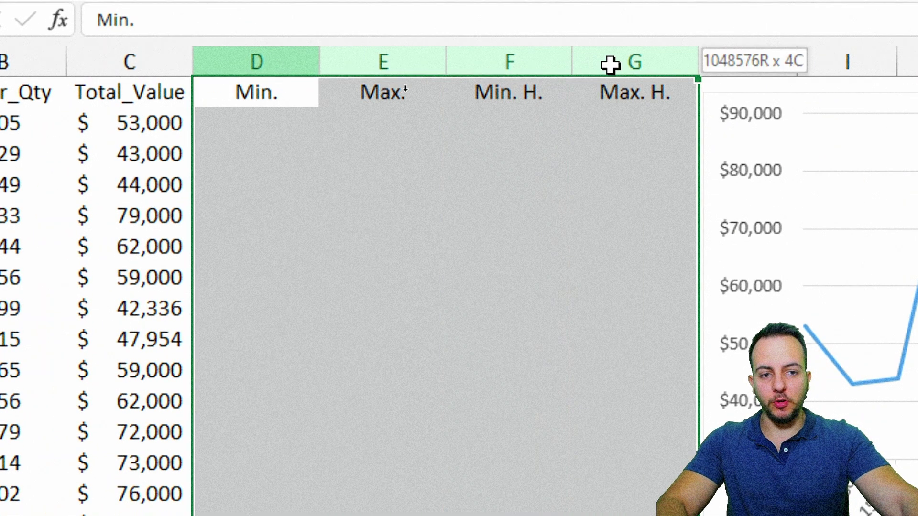
left_click(299, 131)
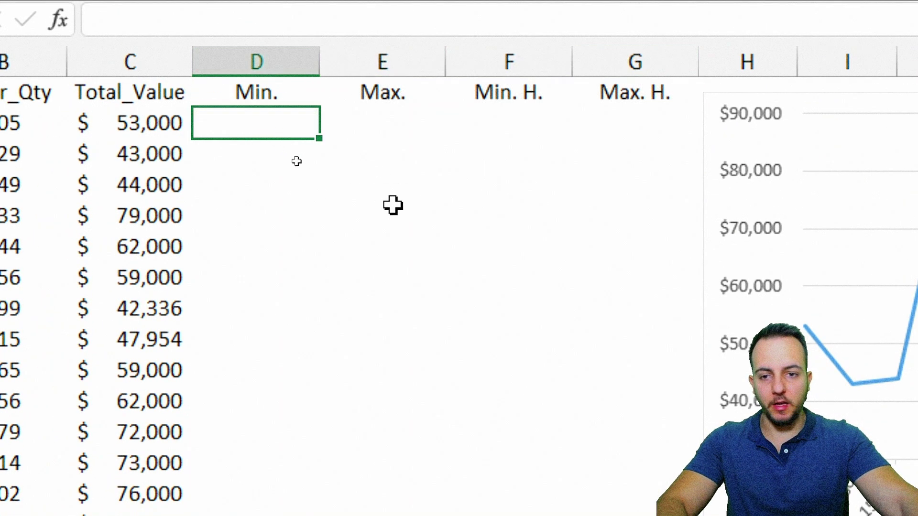
left_click_drag(313, 65, 582, 70)
left_click(291, 130)
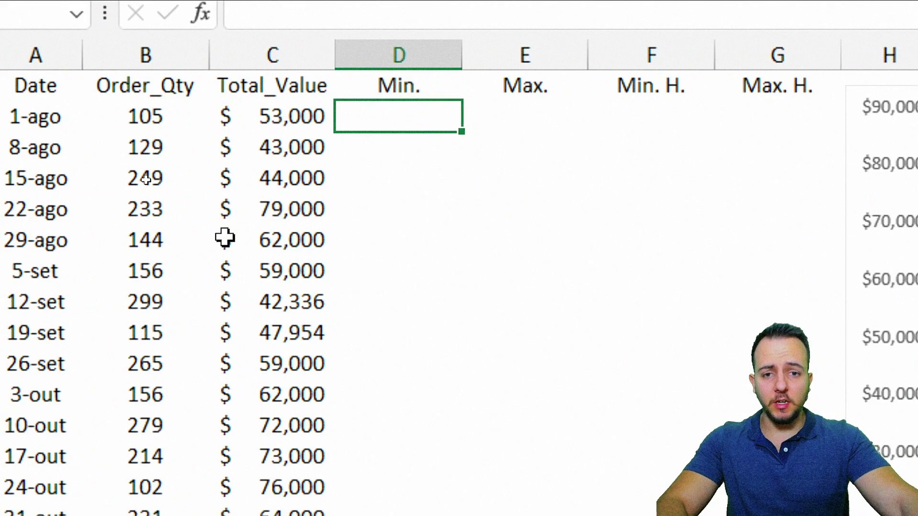
left_click_drag(420, 56, 774, 54)
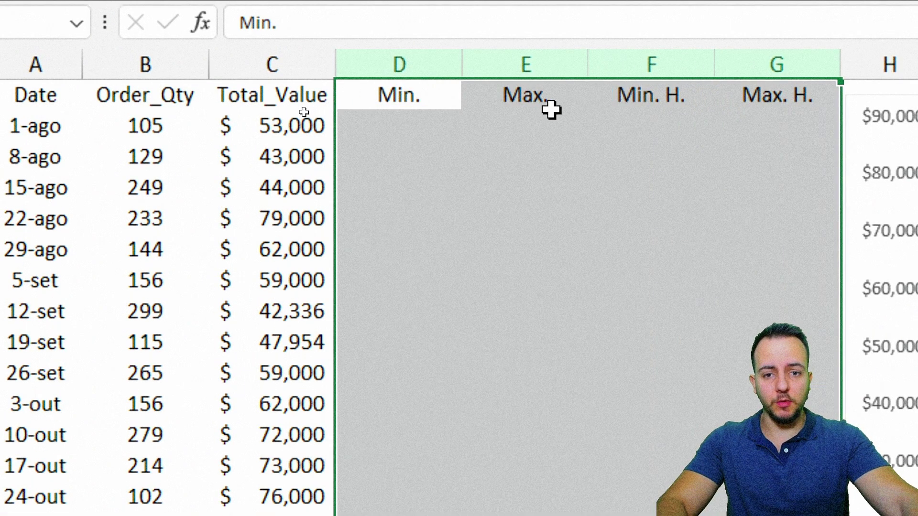
left_click(418, 67)
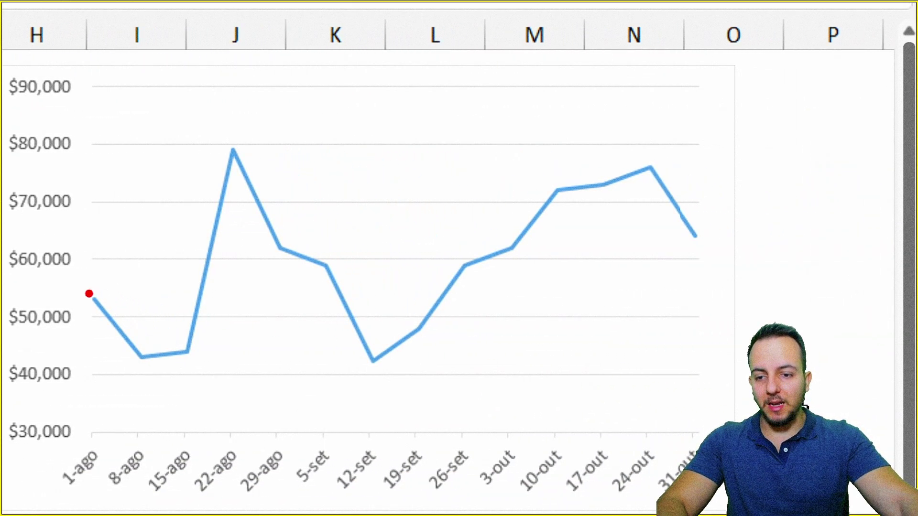
mouse_move(89, 294)
left_mouse_down()
mouse_move(724, 293)
mouse_move(794, 224)
left_mouse_up()
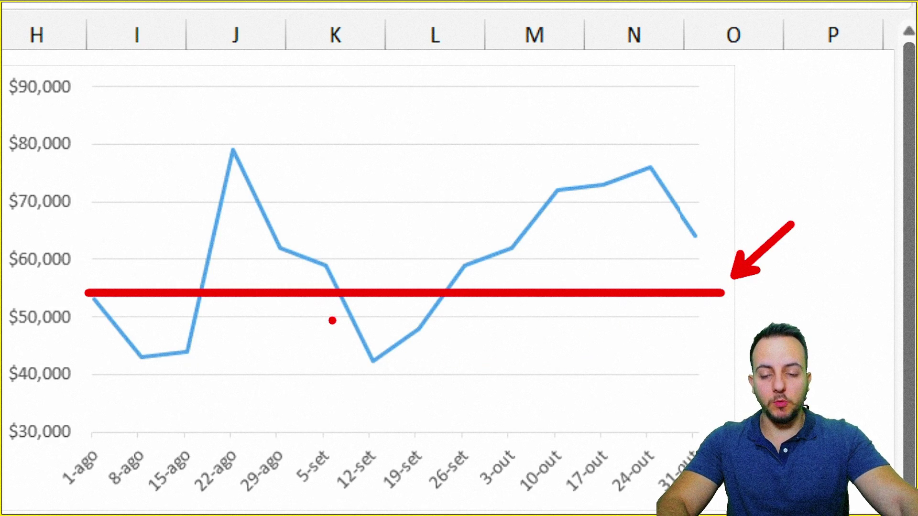
key("Escape")
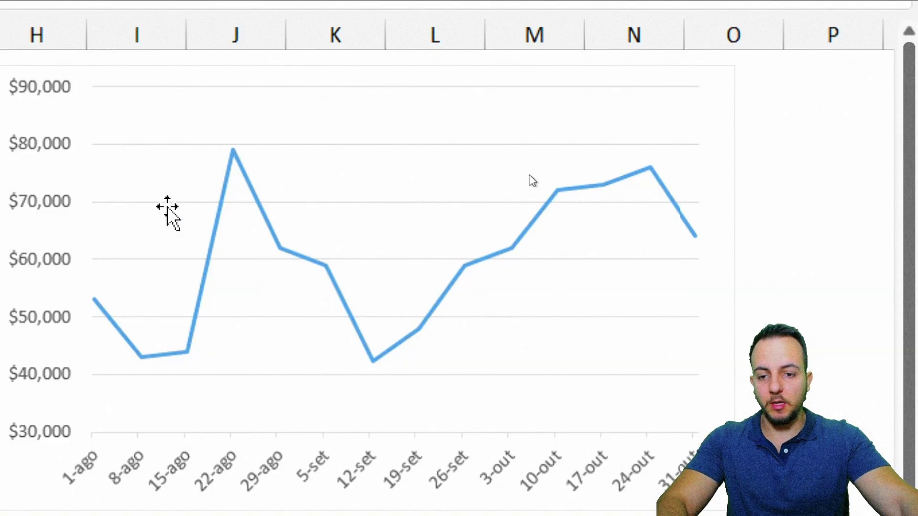
left_click(354, 59)
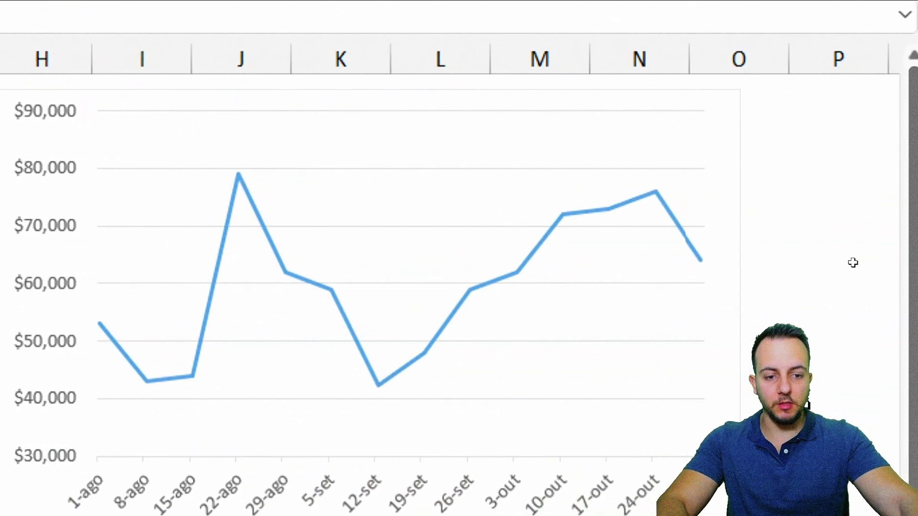
left_click_drag(102, 338, 706, 336)
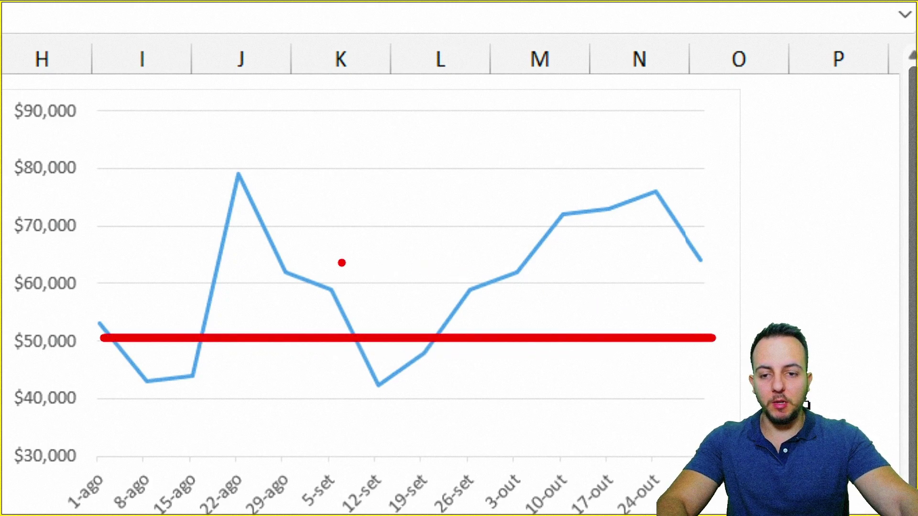
left_click_drag(98, 223, 725, 221)
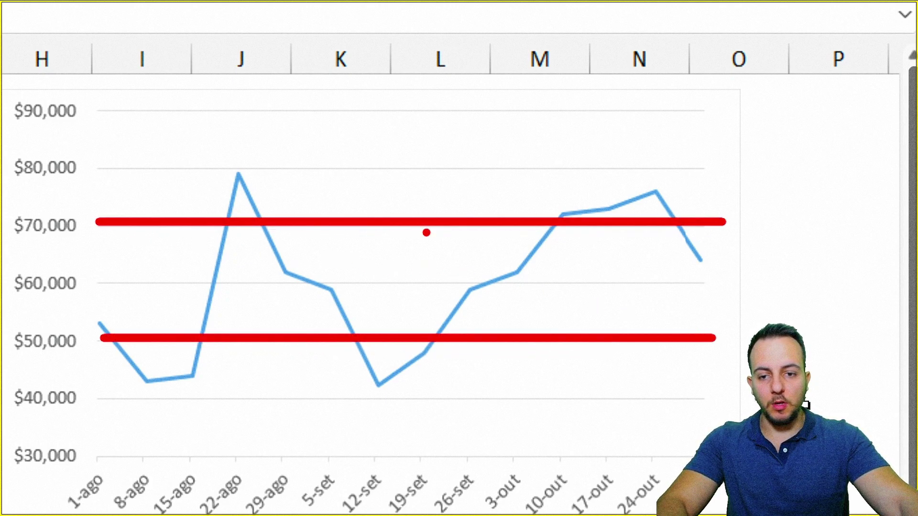
left_click_drag(275, 170, 377, 170)
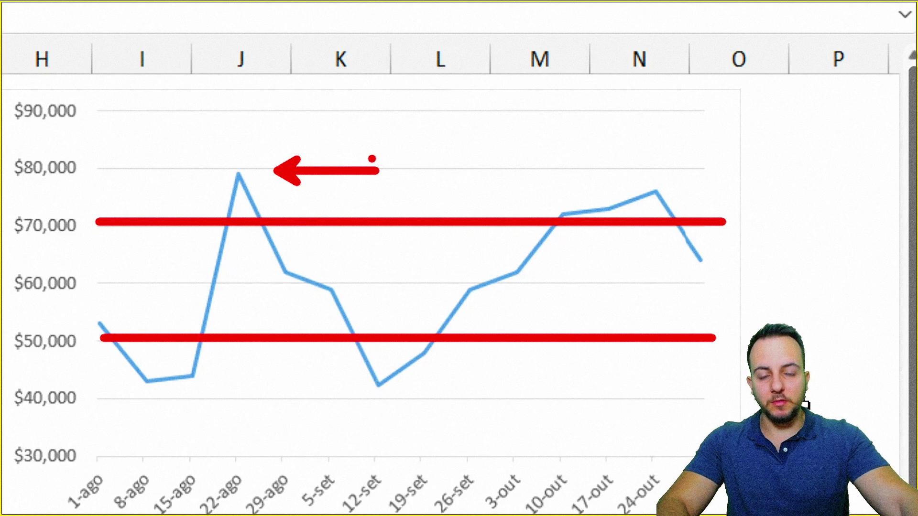
key("ctrl+z")
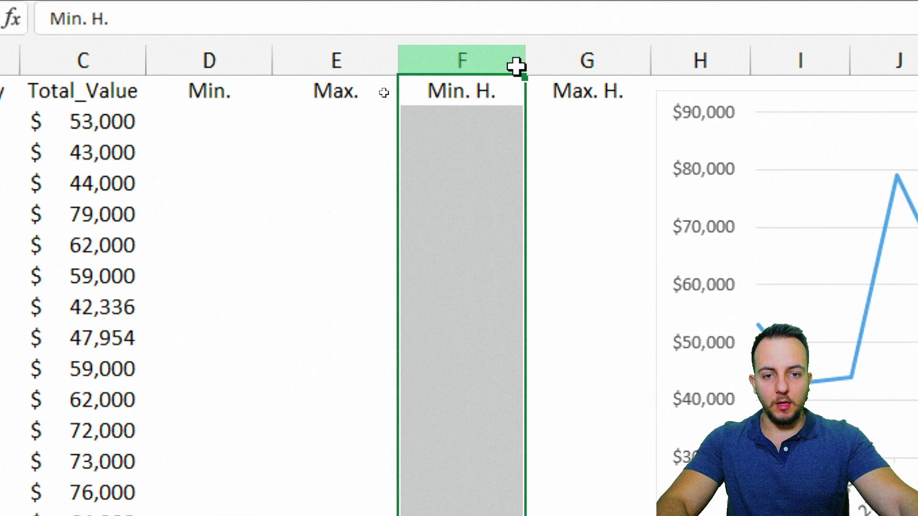
left_click_drag(516, 66, 587, 61)
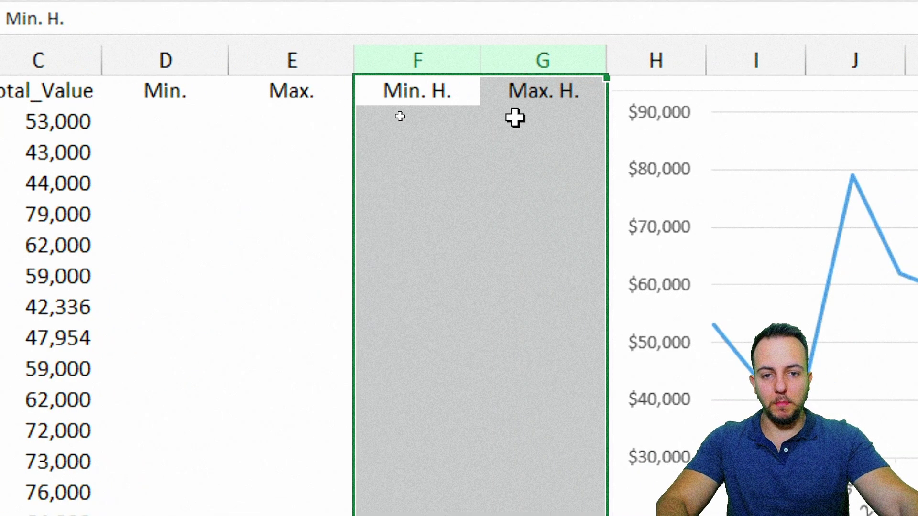
left_click(524, 93)
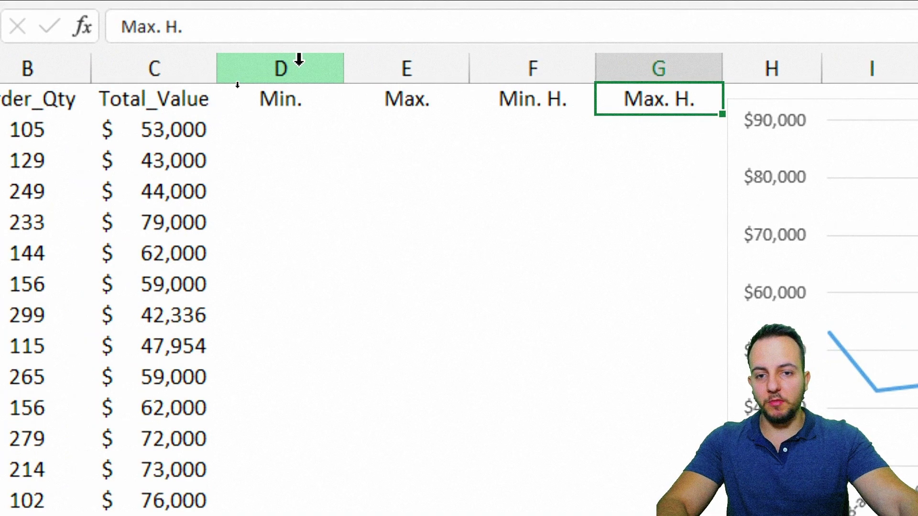
left_click(298, 60)
left_click(406, 68)
left_click(299, 129)
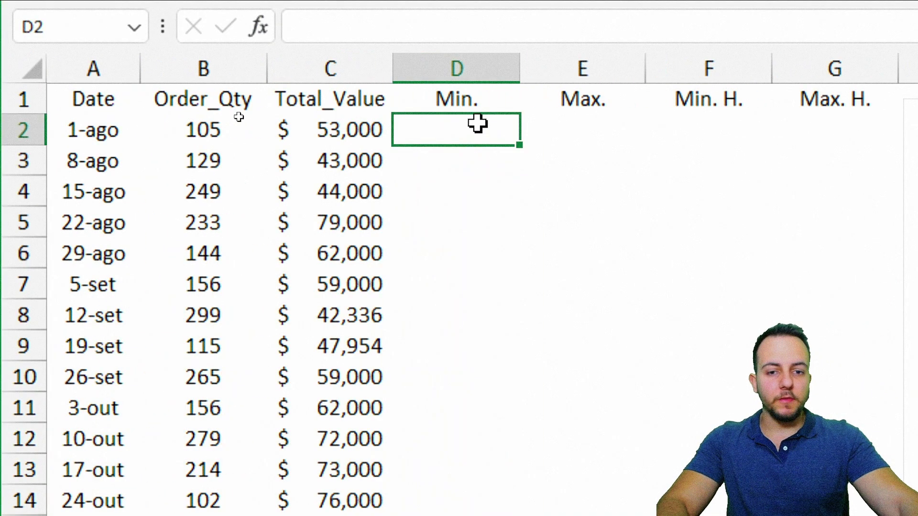
left_click(482, 76)
left_click(545, 67)
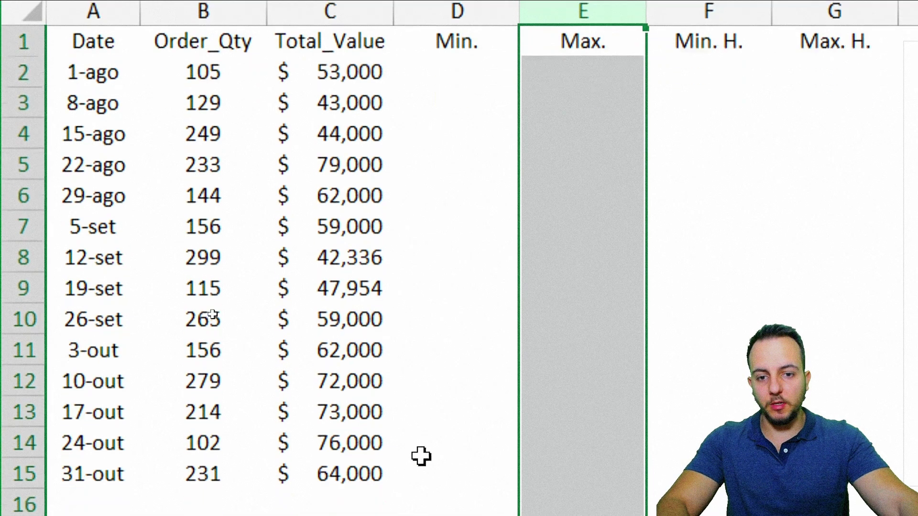
left_click_drag(469, 123, 462, 203)
left_click_drag(462, 155, 443, 459)
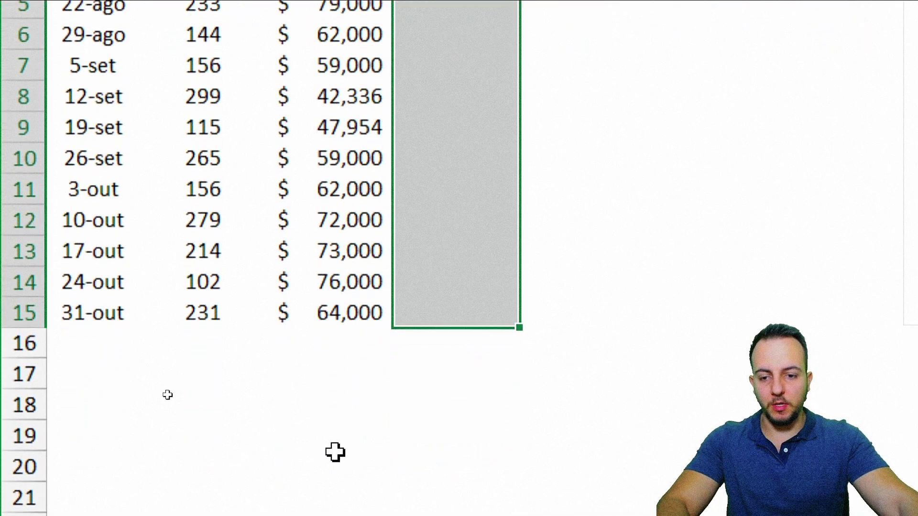
Label B17 MIN and B18 MAX, with 60000 in C17 and 70000 in C18.
left_click(196, 255)
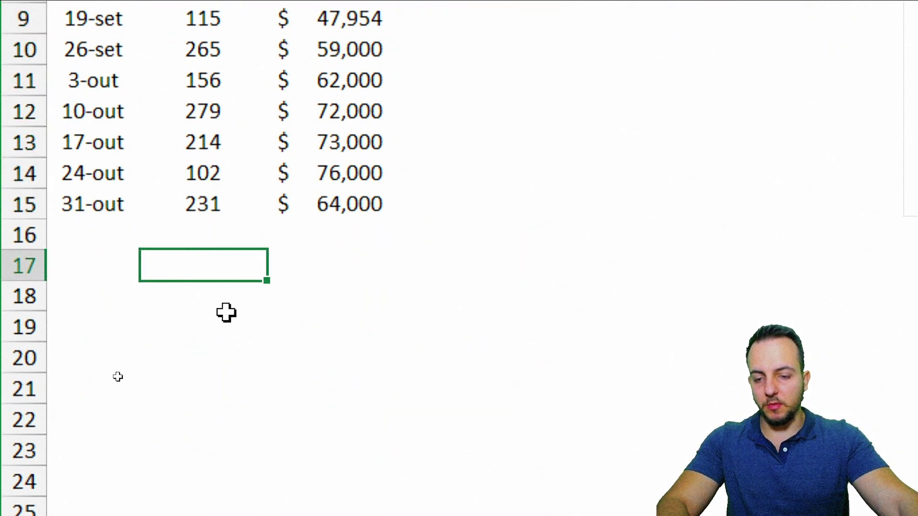
key("Return")
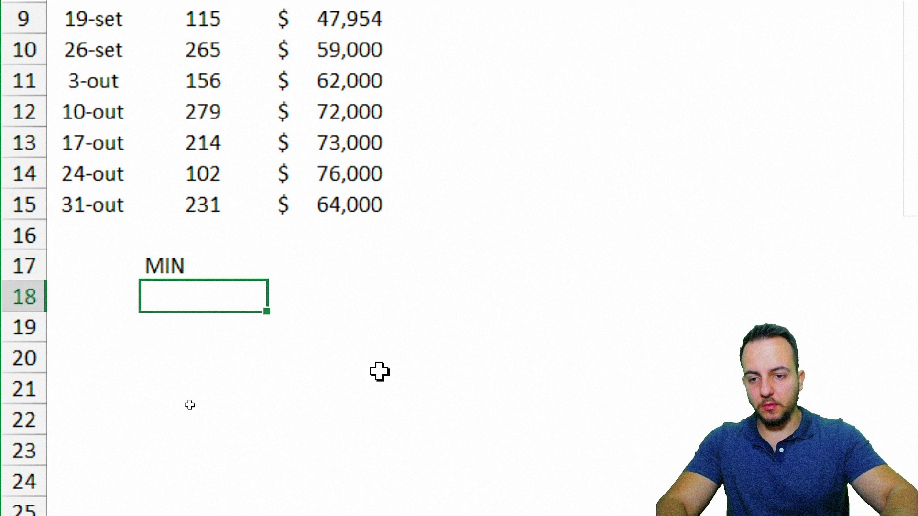
key("Return")
key("Up")
key("Up")
key("Right")
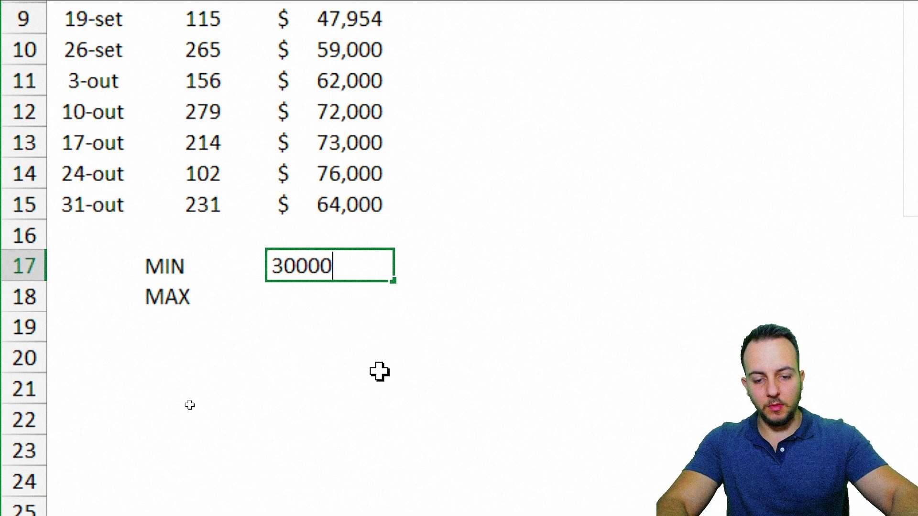
key("Return")
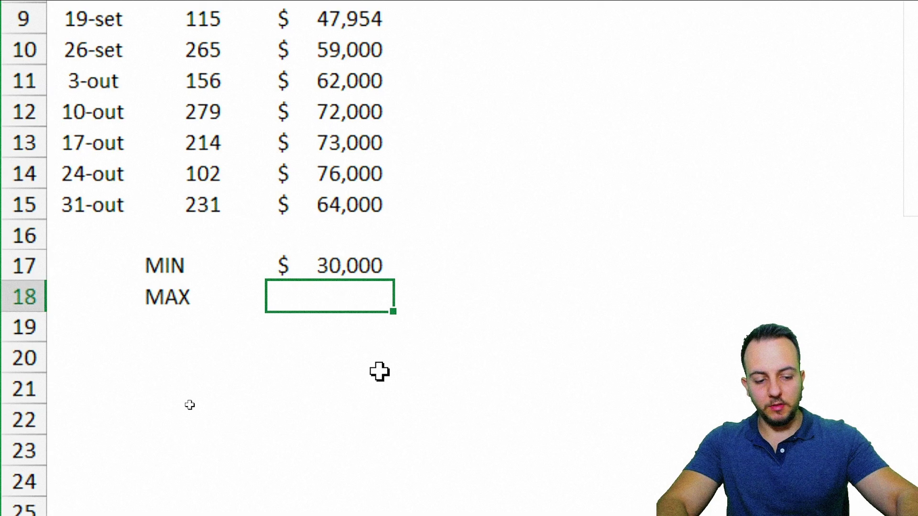
type("0")
key("Return")
key("Up")
key("Up")
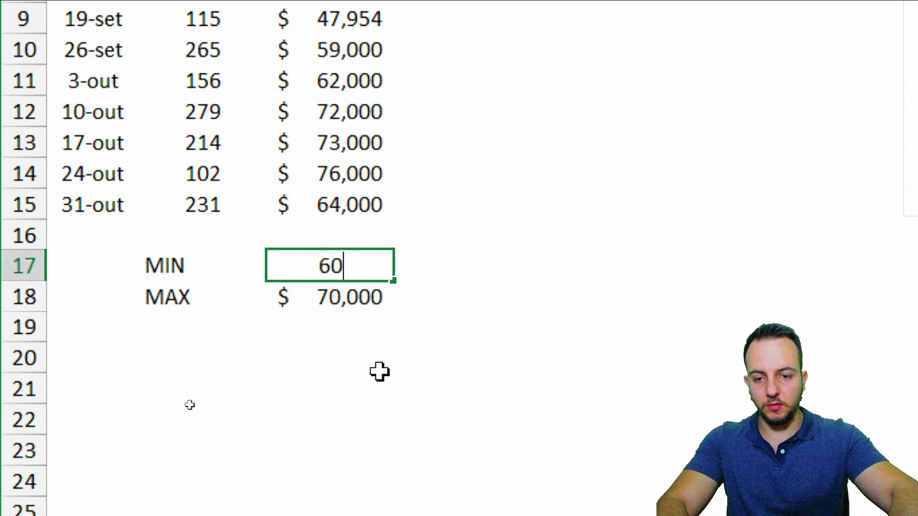
key("Return")
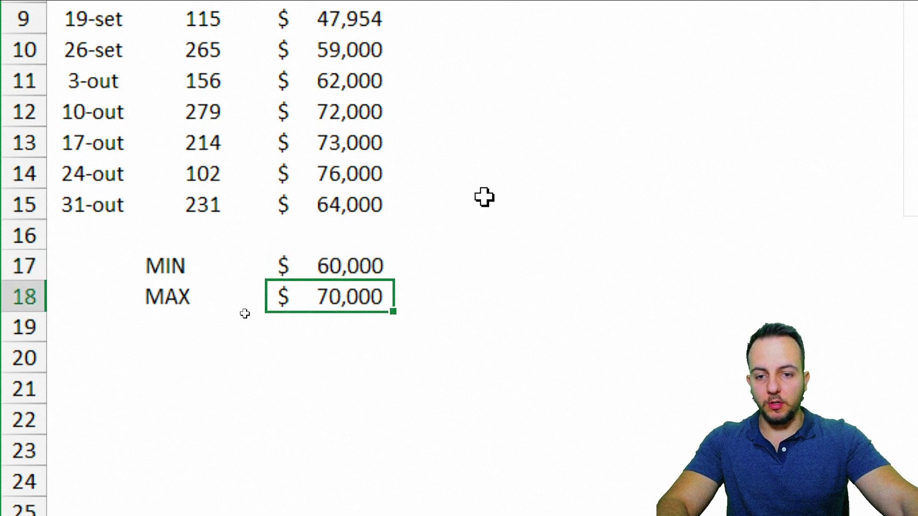
Fill the Min. column from D2 down to the 31-out row with =$C$17.
left_click_drag(455, 62, 458, 463)
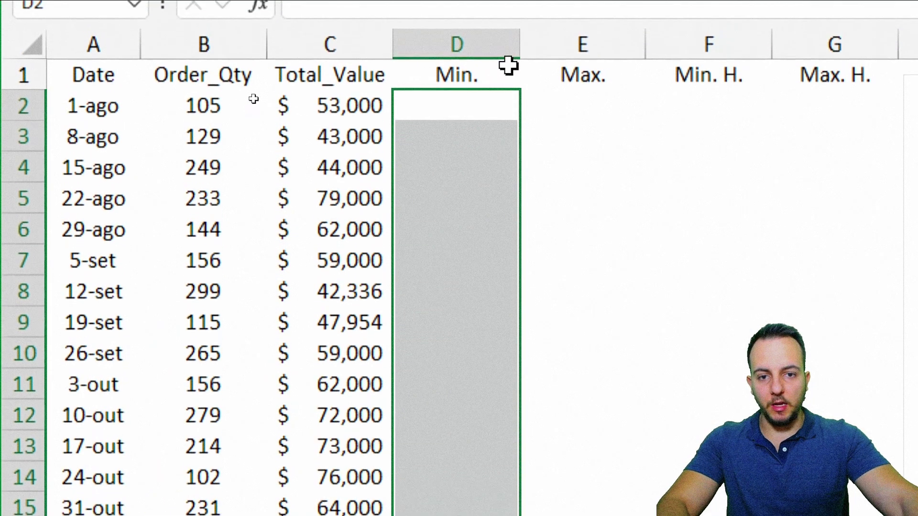
left_click(456, 60)
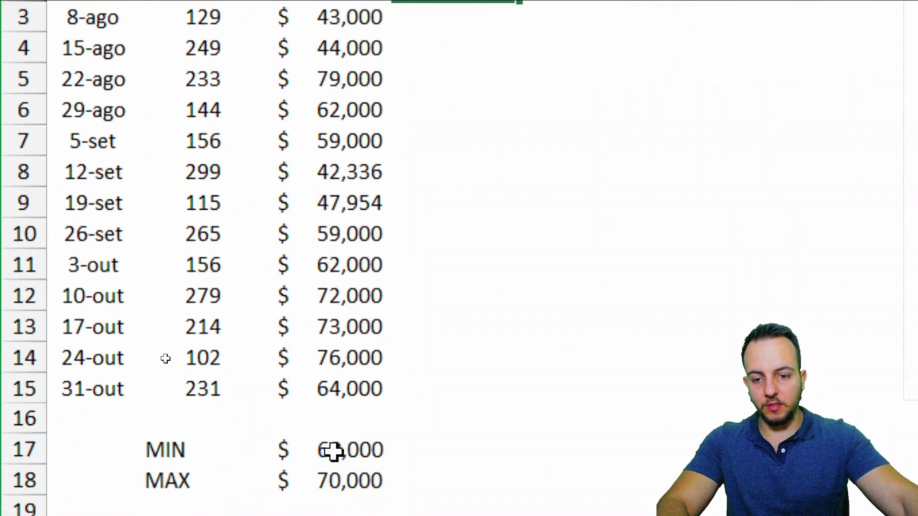
left_click(310, 370)
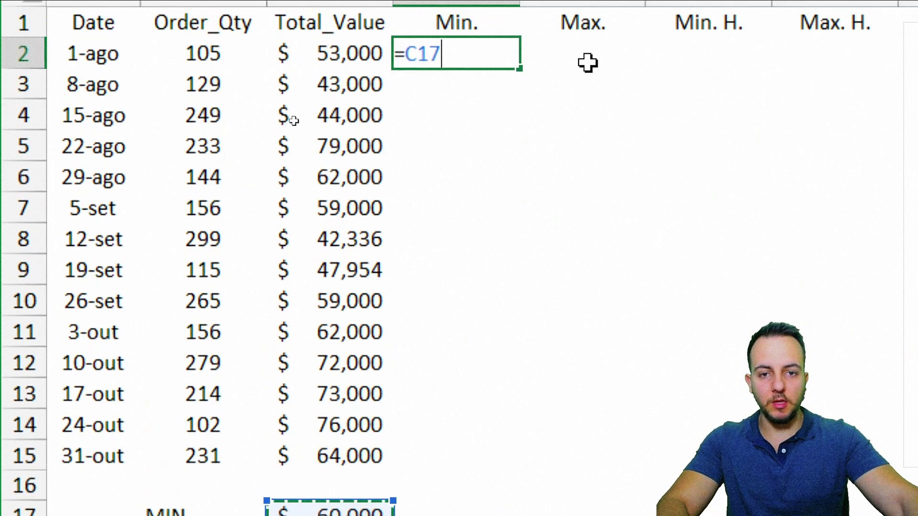
key("Return")
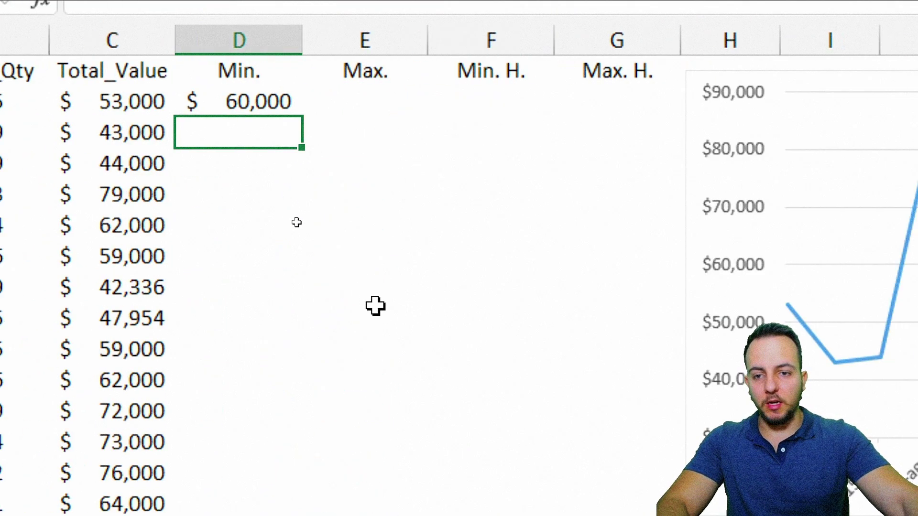
key("ctrl+2")
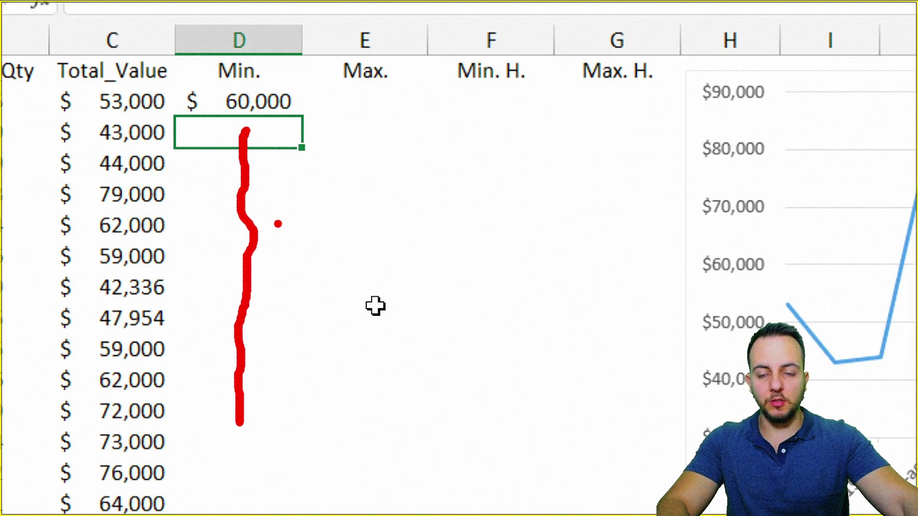
left_click_drag(200, 93, 316, 132)
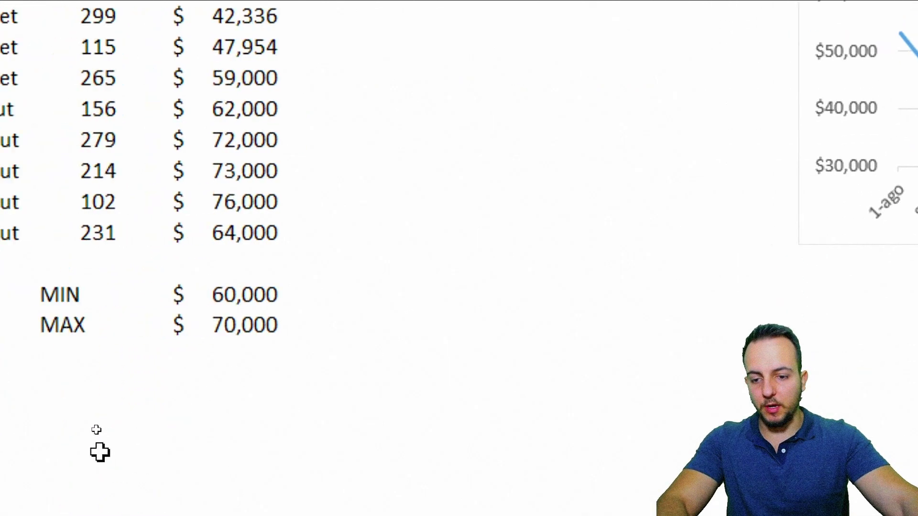
left_click_drag(114, 300, 296, 299)
left_click_drag(406, 76, 399, 473)
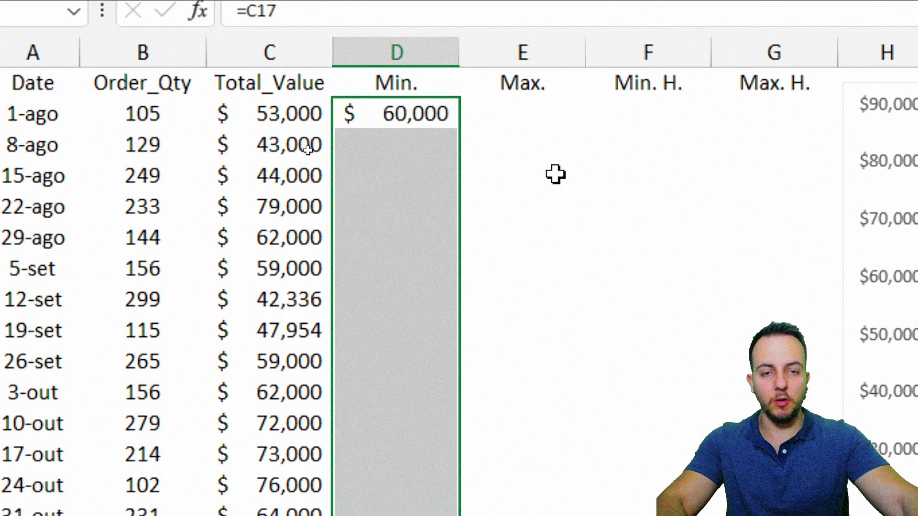
double_click(417, 113)
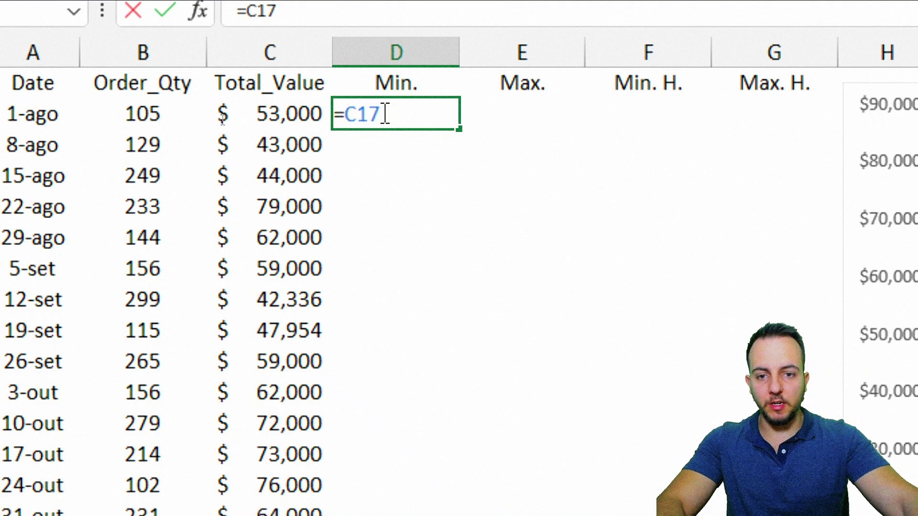
key("F4")
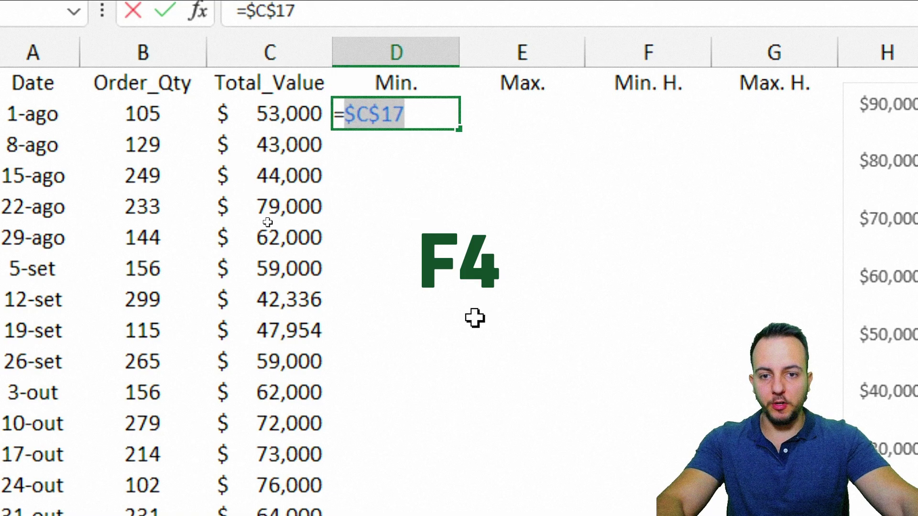
key("Return")
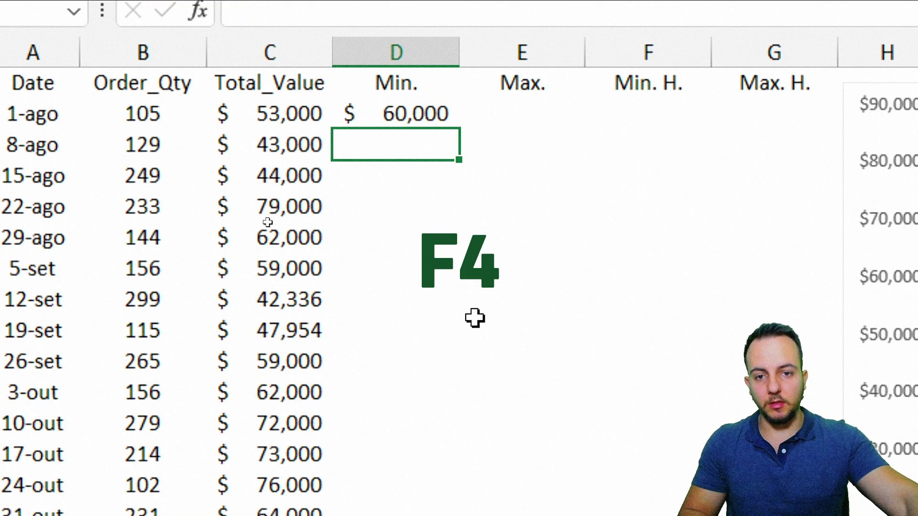
left_click(403, 117)
left_click_drag(460, 130, 467, 515)
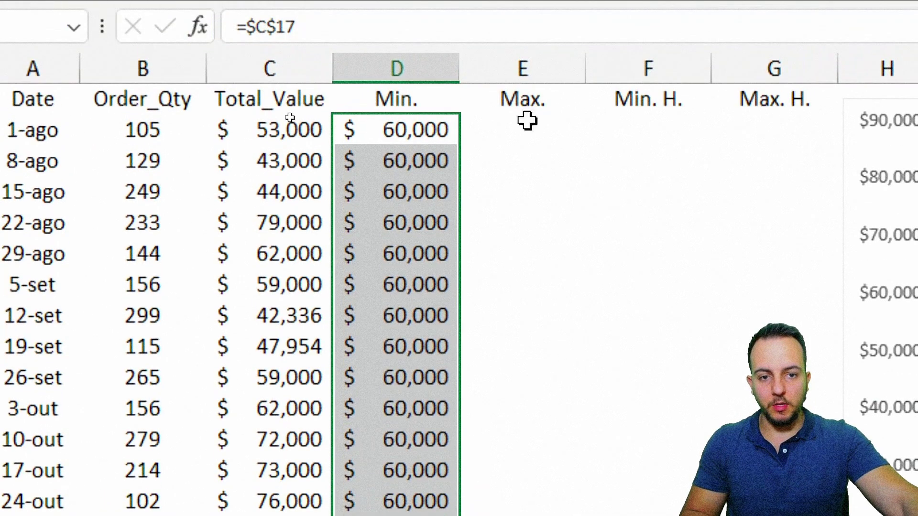
Fill the Max. column from E2 down with =$C$18.
left_click(522, 17)
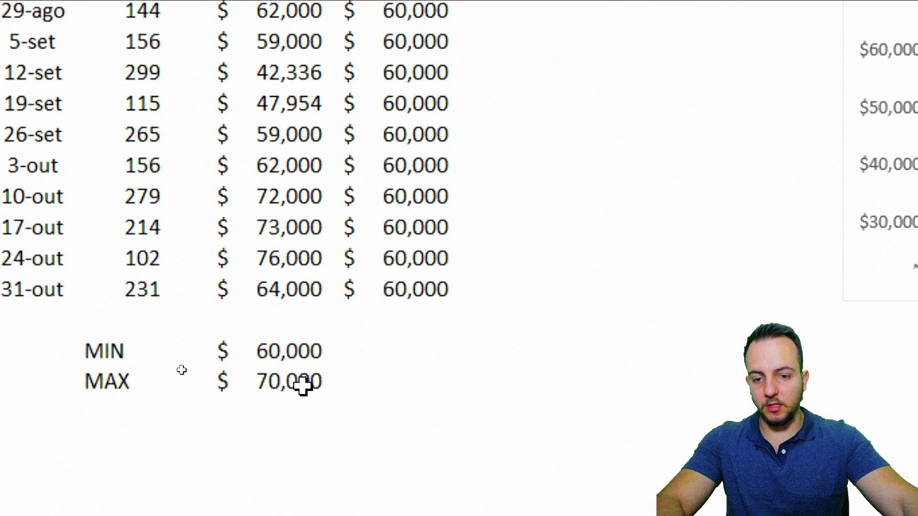
left_click(302, 385)
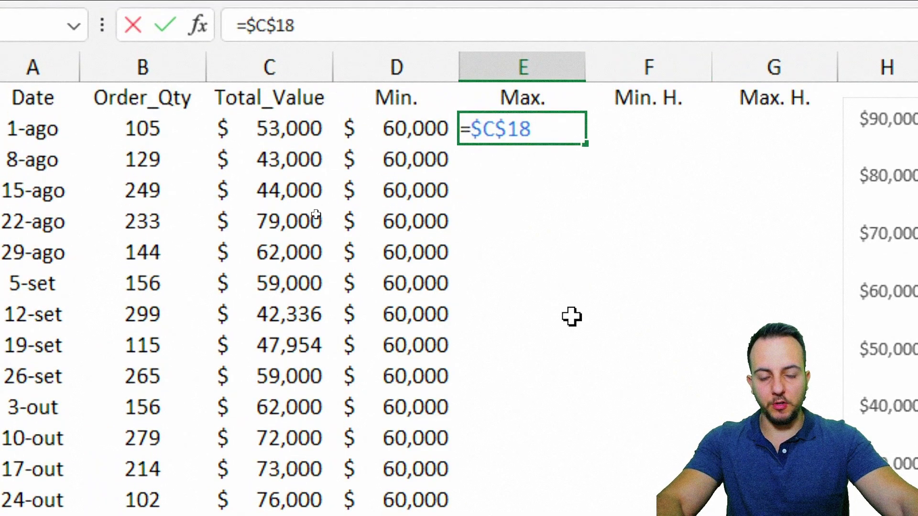
key("Return")
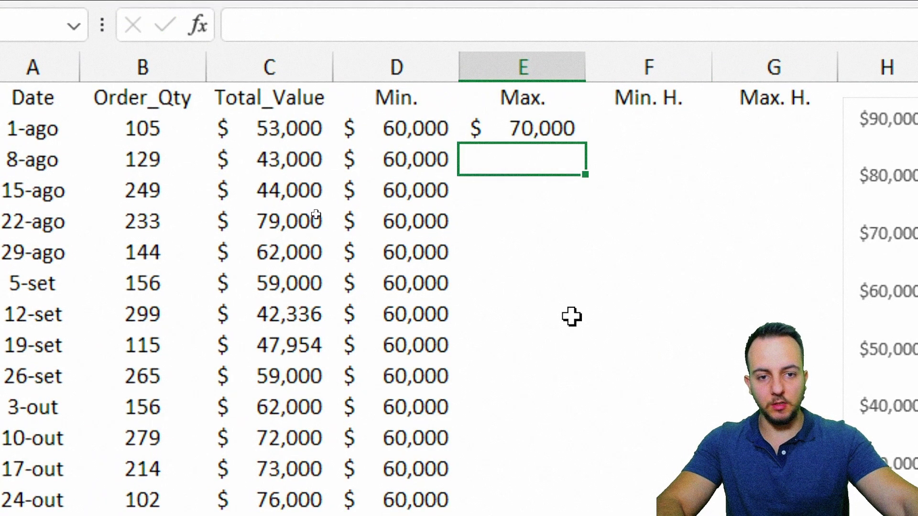
key("Up")
left_click_drag(585, 144, 555, 515)
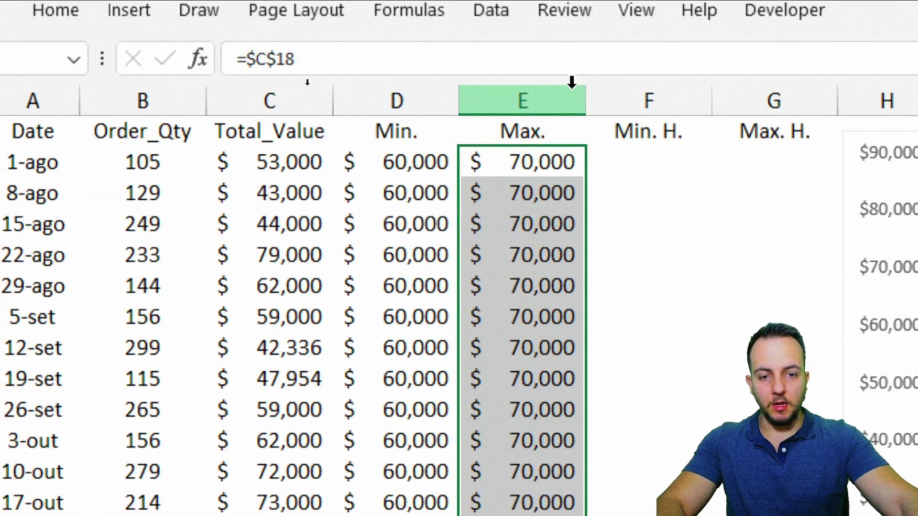
Select the Min. and Max. data D1:E15 including headers.
left_click_drag(404, 90, 488, 93)
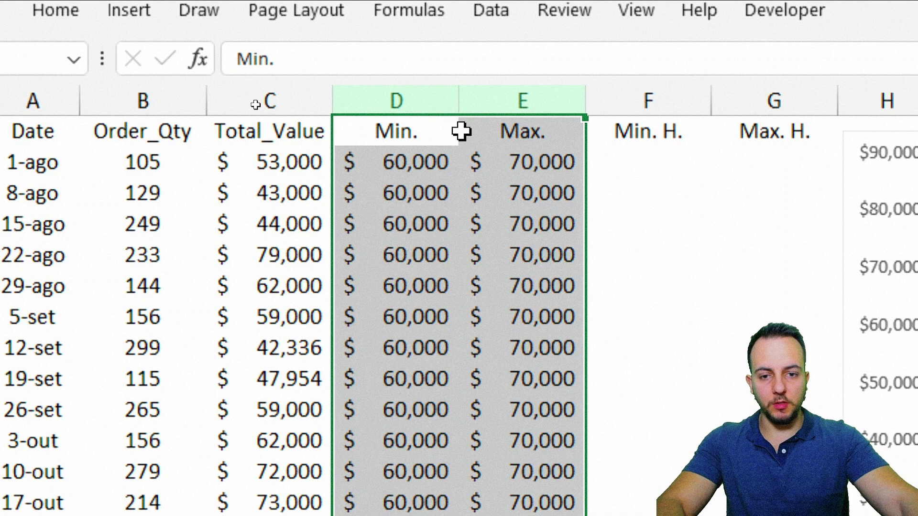
left_click(412, 134)
left_click_drag(438, 142, 494, 515)
Copy the Min. and Max. columns and paste them into the line chart as new series.
key("ctrl+c")
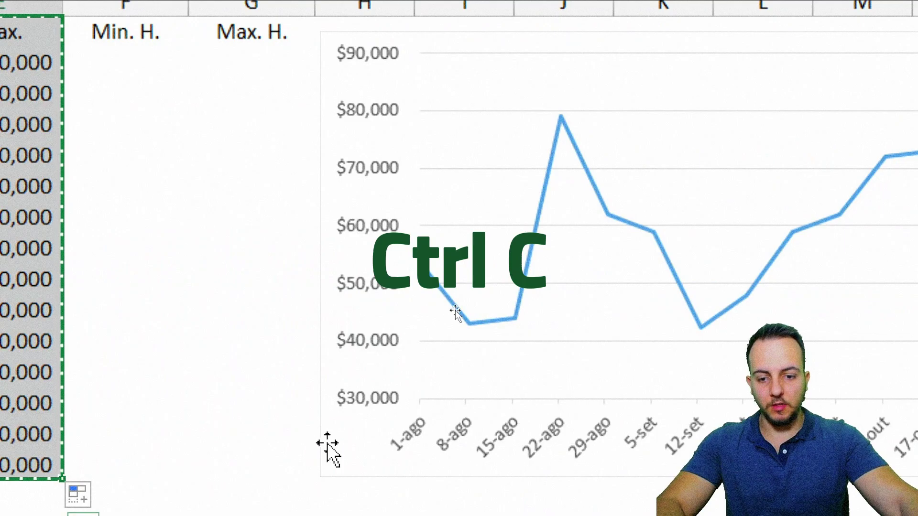
left_click(323, 446)
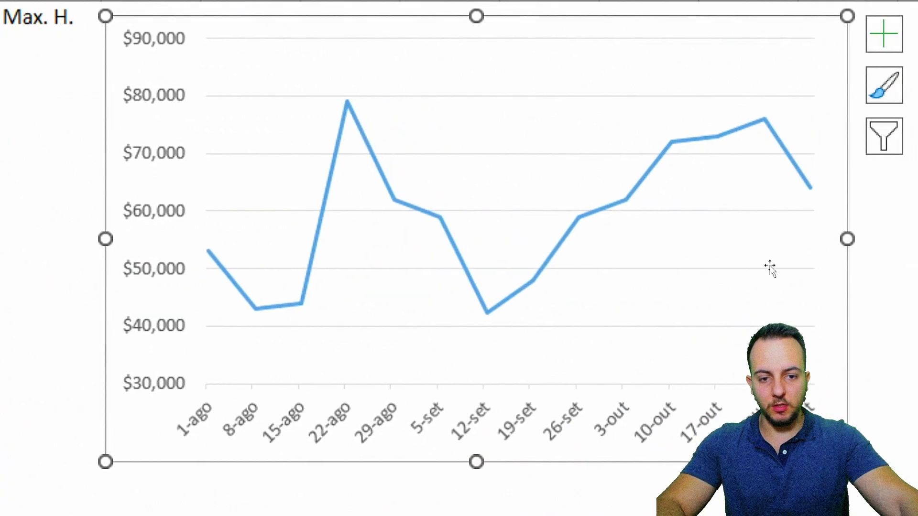
key("ctrl+v")
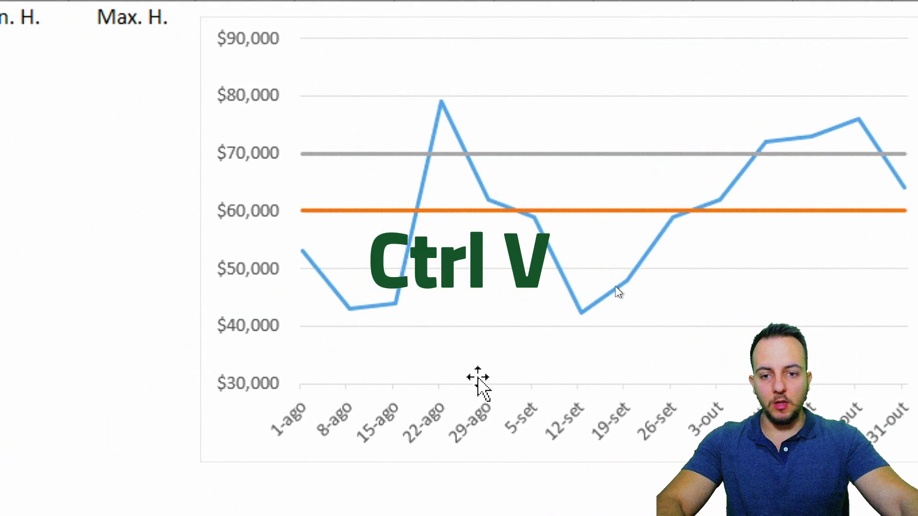
key("Escape")
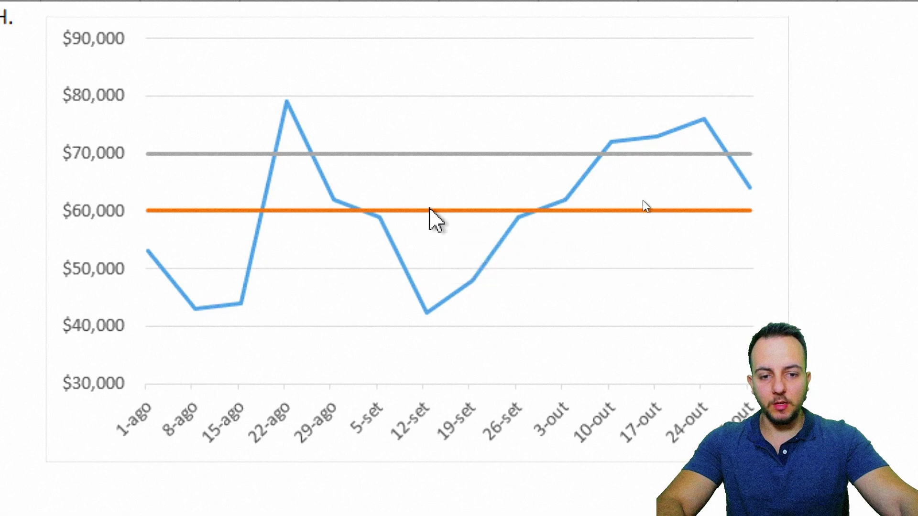
Make the Min. series a solid red, 3 pt, dashed line.
double_click(425, 211)
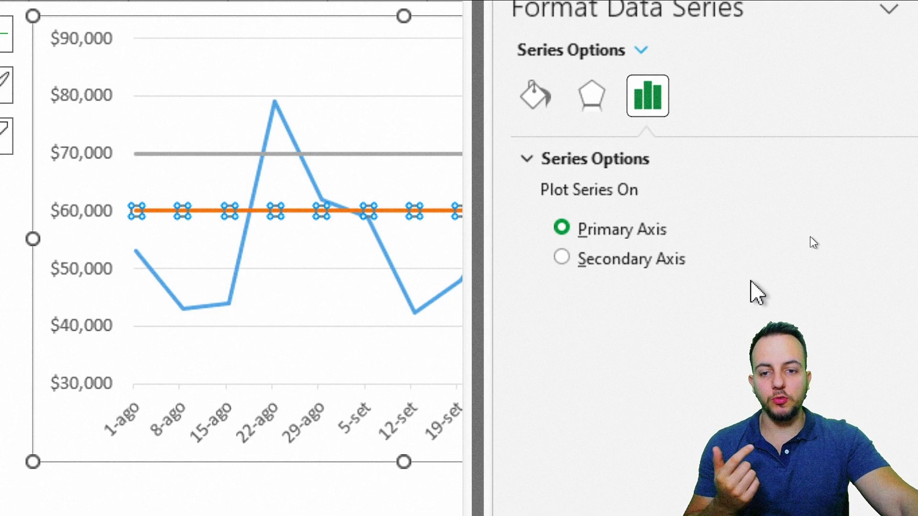
left_click(530, 119)
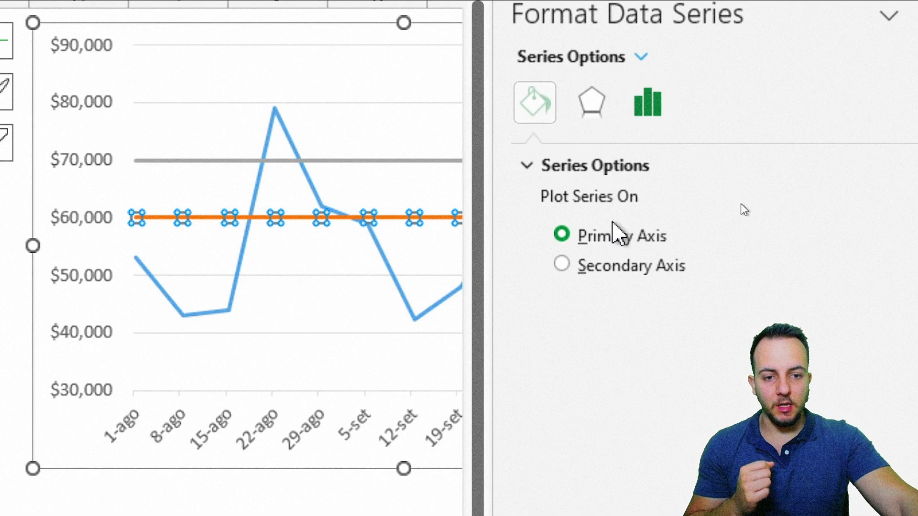
left_click(595, 238)
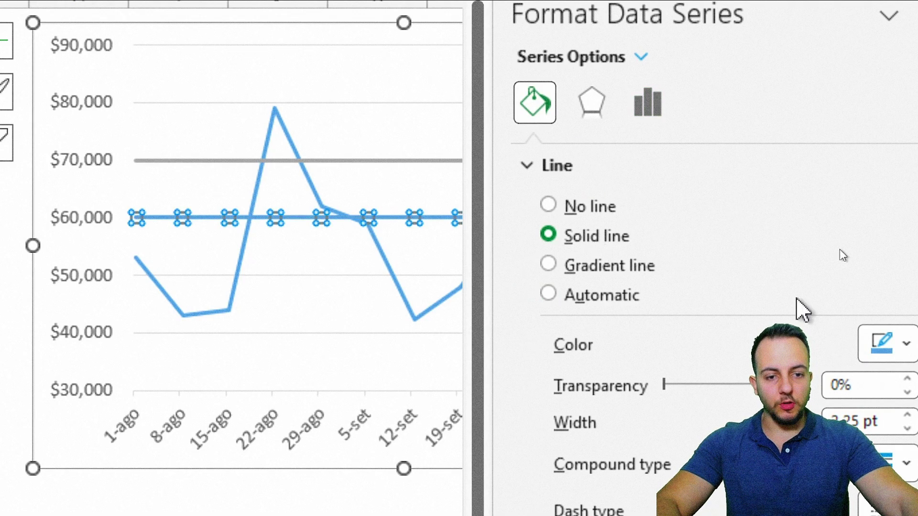
left_click(859, 74)
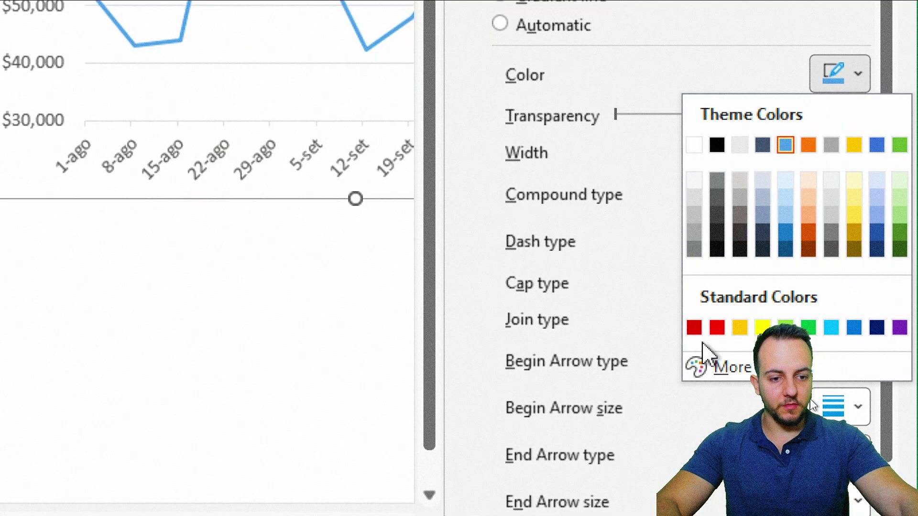
left_click(716, 328)
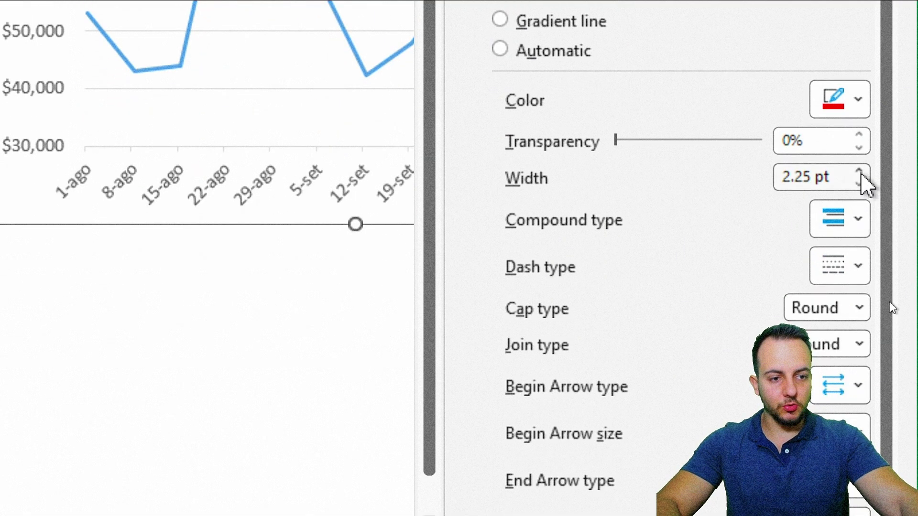
left_click(859, 172)
left_click(859, 172)
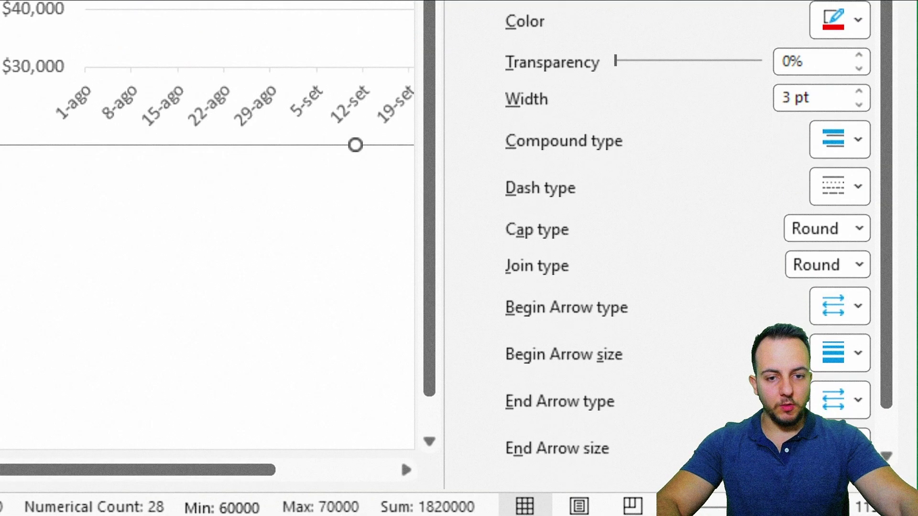
left_click(854, 189)
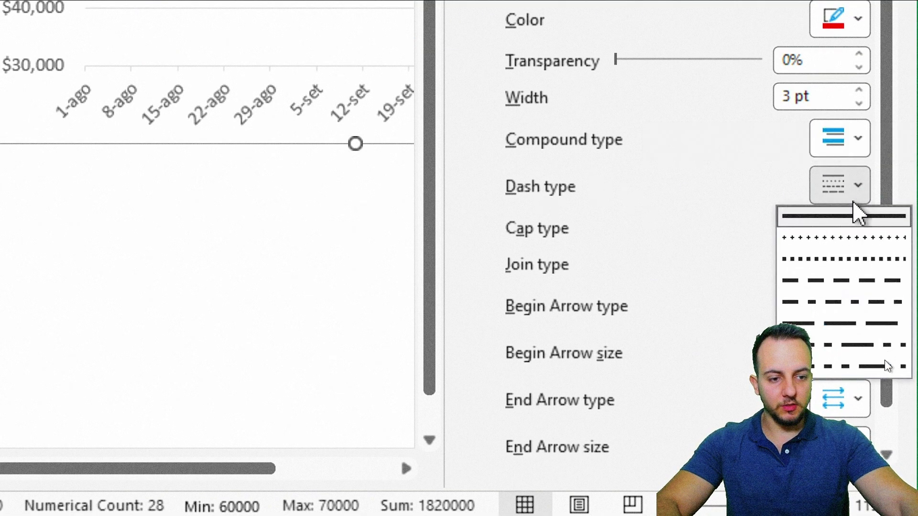
left_click(809, 282)
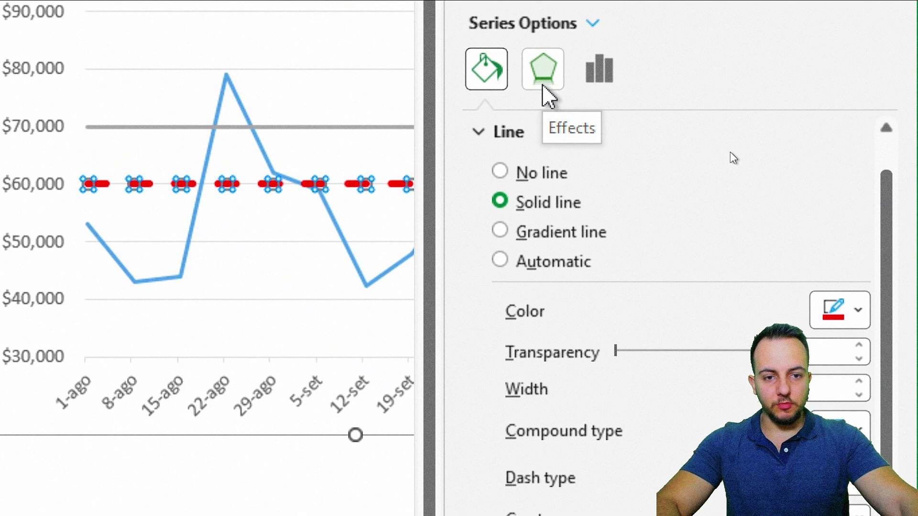
Give the Min. line an outer shadow with 35% transparency, 2 pt blur and 2 pt distance.
left_click(543, 88)
left_click(526, 136)
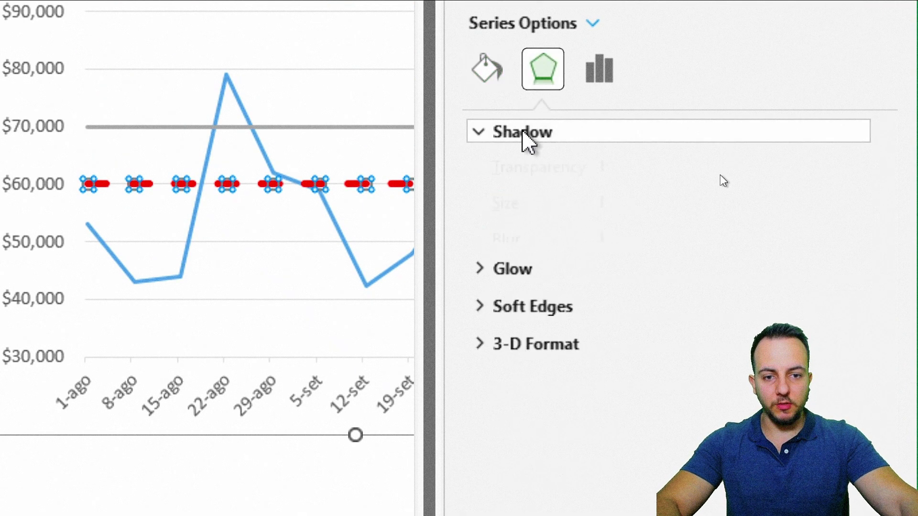
left_click(857, 170)
left_click(697, 389)
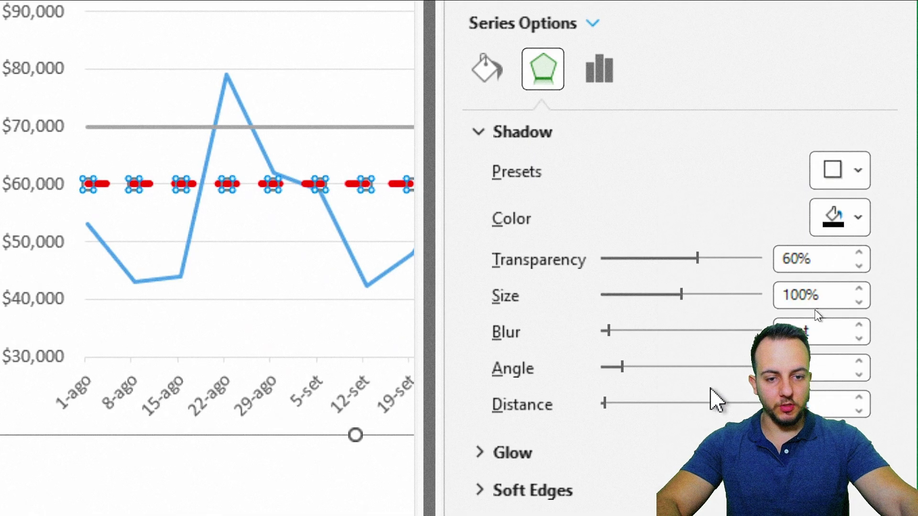
double_click(794, 167)
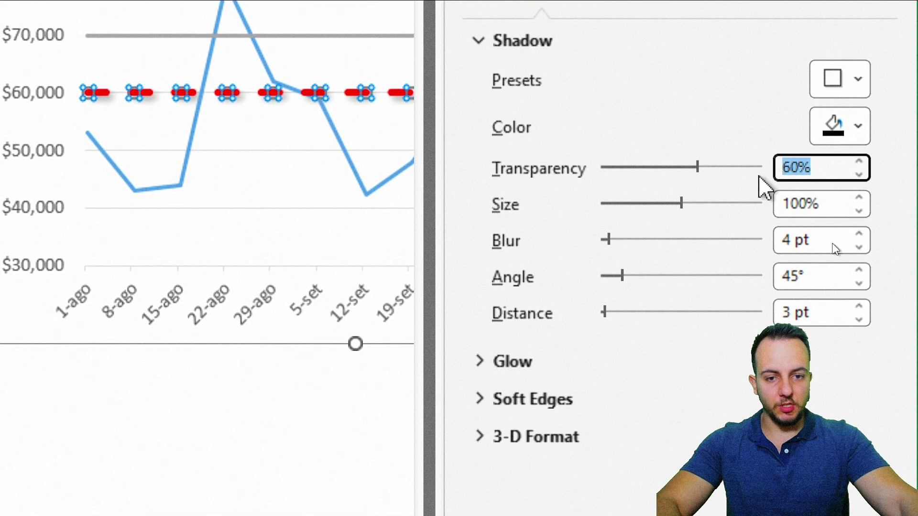
type("35")
key("Return")
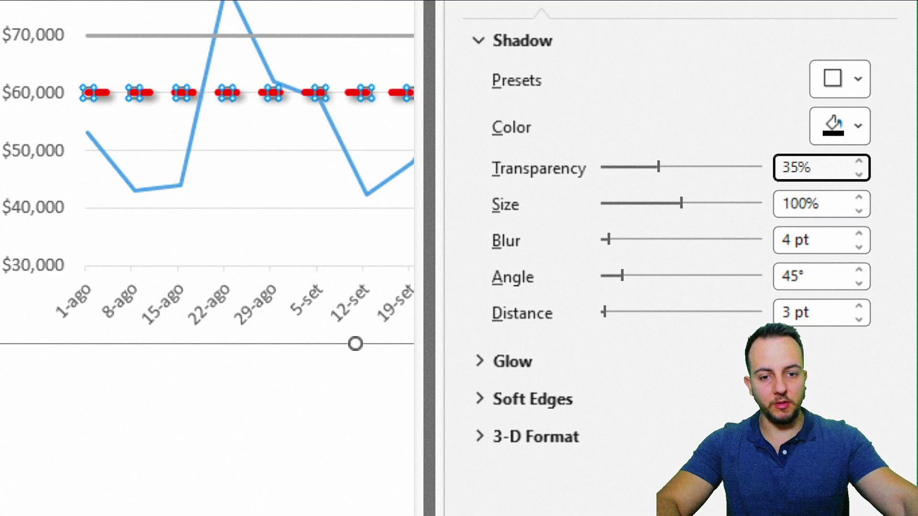
double_click(838, 238)
type("2")
key("Return")
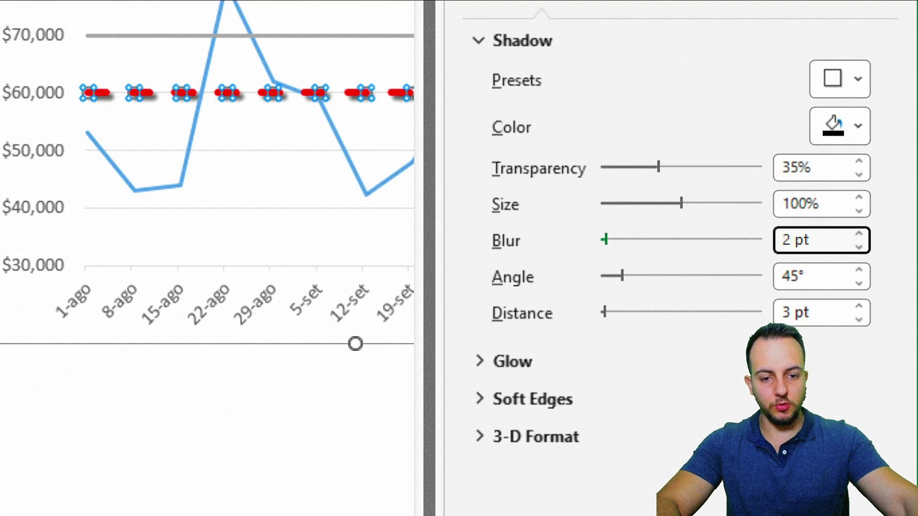
double_click(817, 312)
type("2")
key("Return")
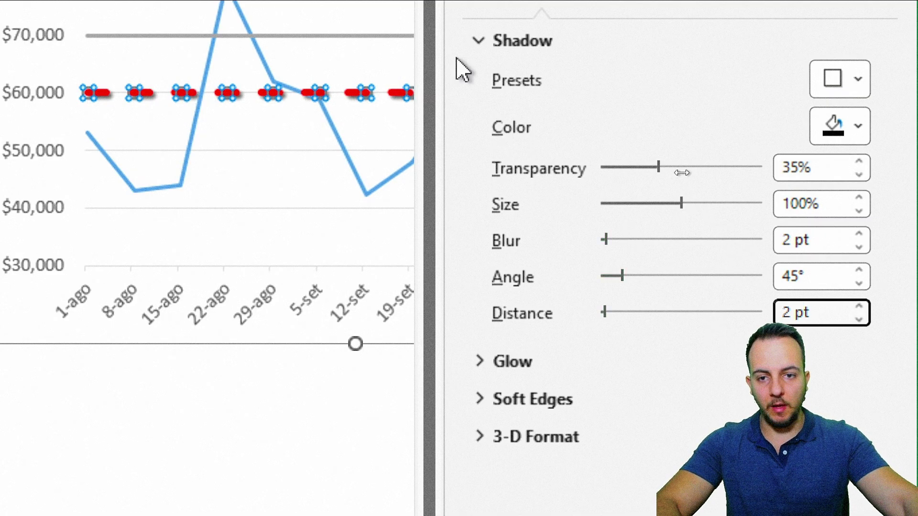
left_click(295, 36)
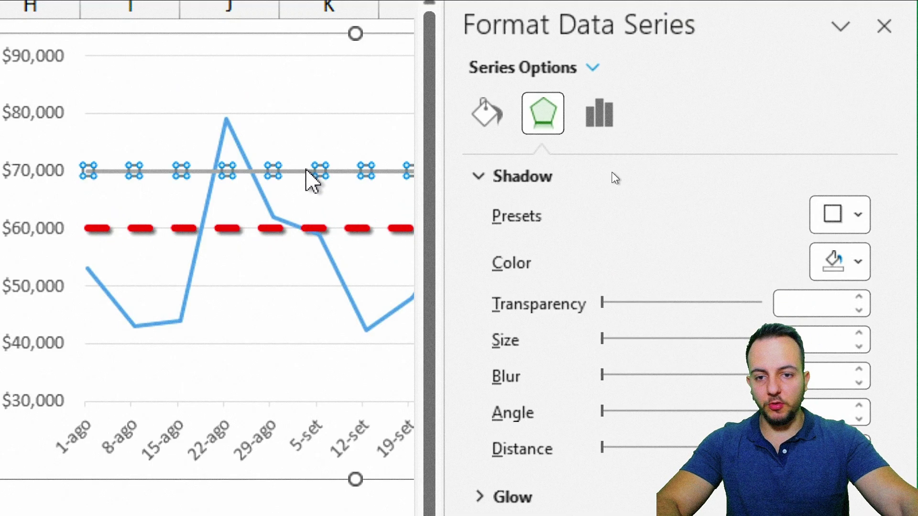
Give the Max. line an outer shadow with 35% transparency, 2 pt blur and 2 pt distance.
left_click(835, 217)
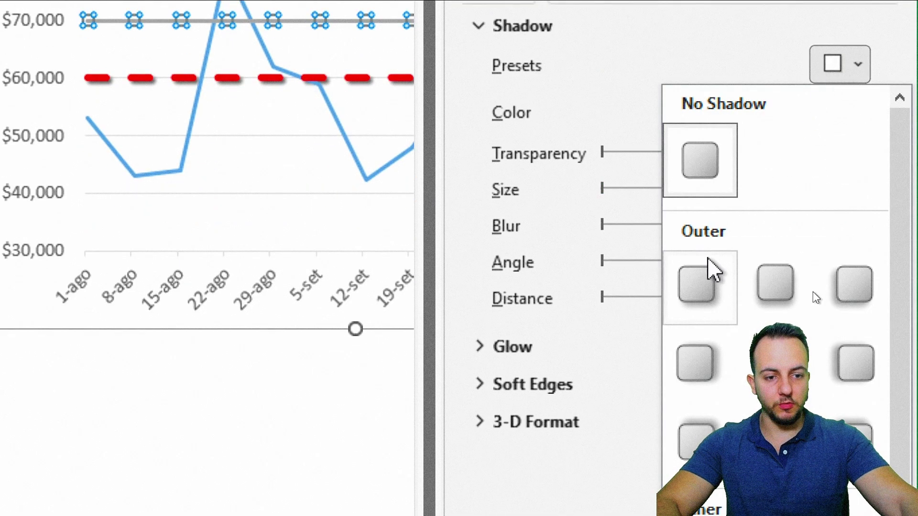
left_click(703, 277)
double_click(812, 154)
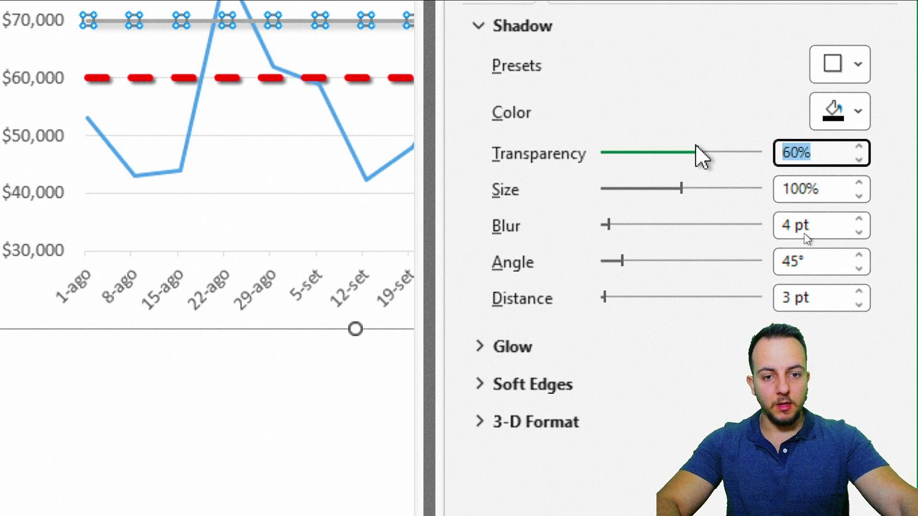
type("35")
key("Return")
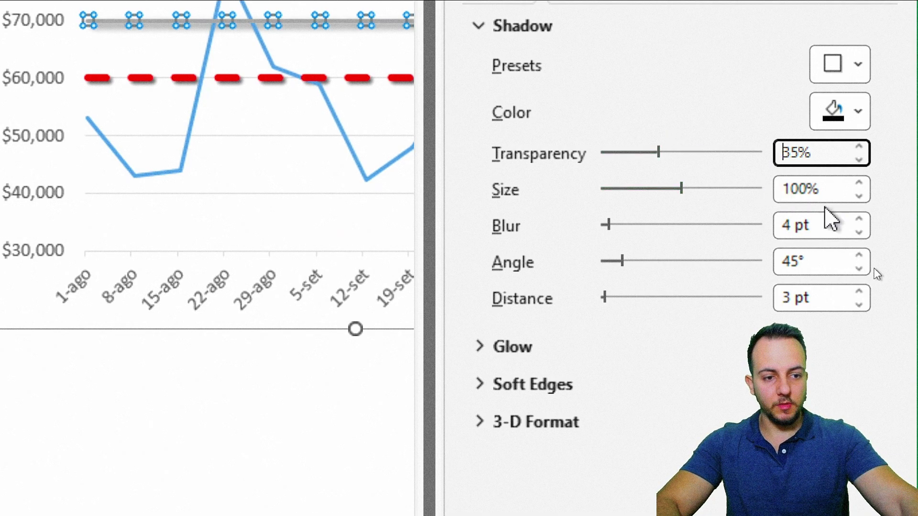
left_click(827, 222)
double_click(828, 221)
type("2")
key("Return")
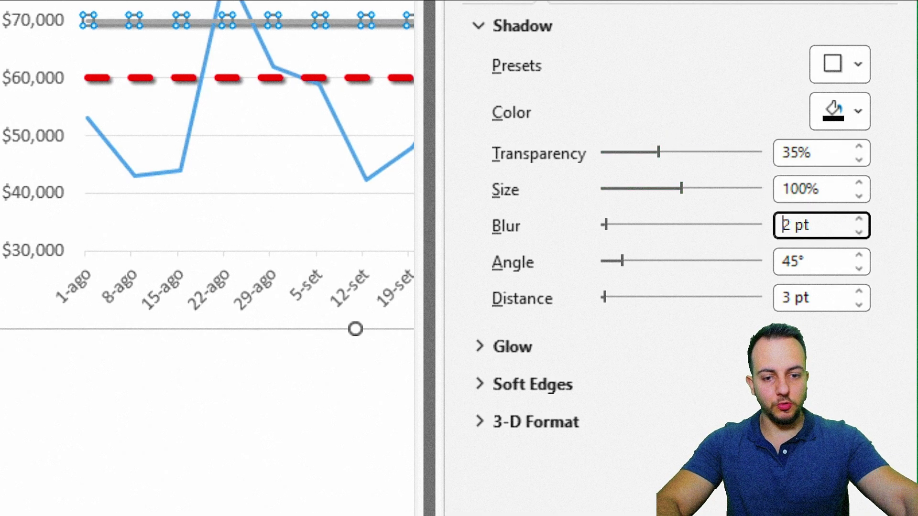
double_click(804, 299)
type("2")
key("Return")
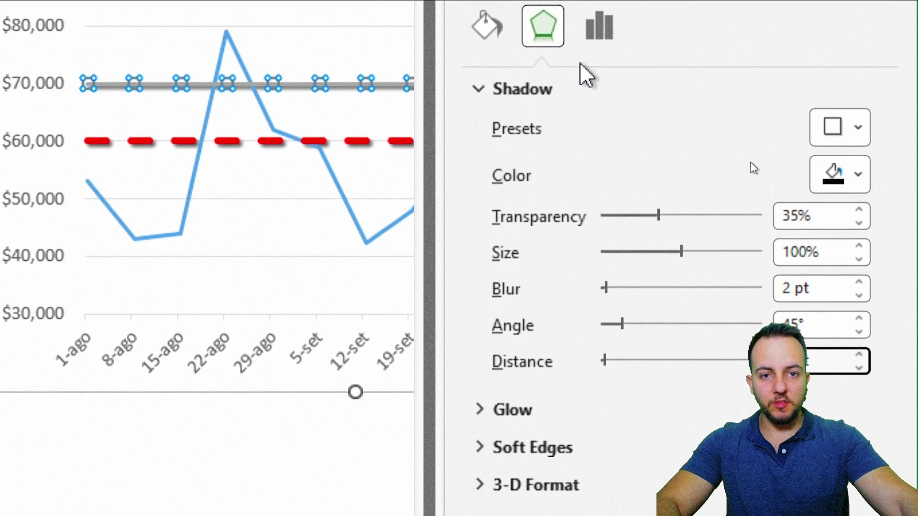
Make the Max. series a solid green, 3 pt, dashed line.
left_click(486, 61)
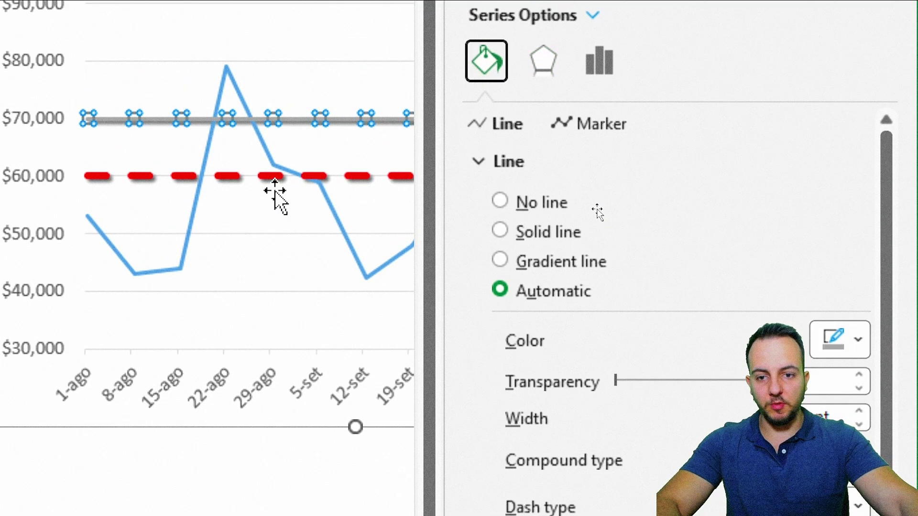
left_click(553, 232)
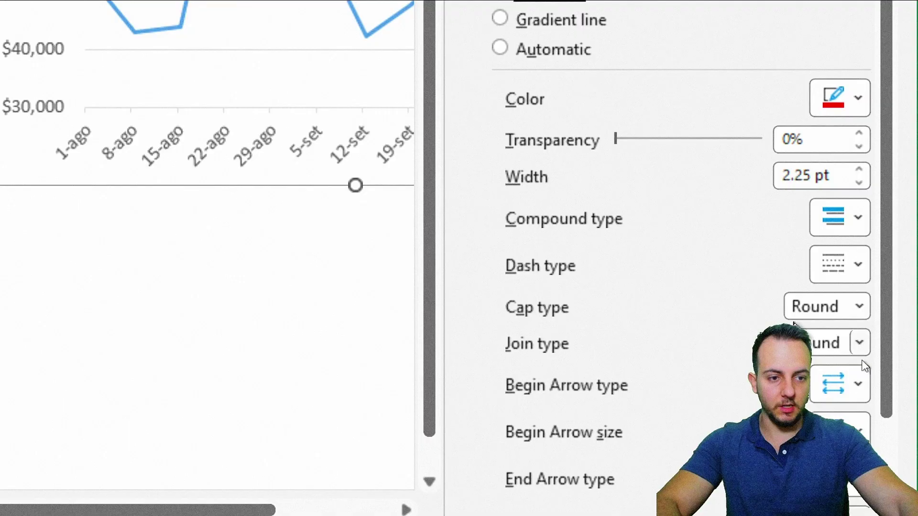
left_click(854, 103)
left_click(808, 351)
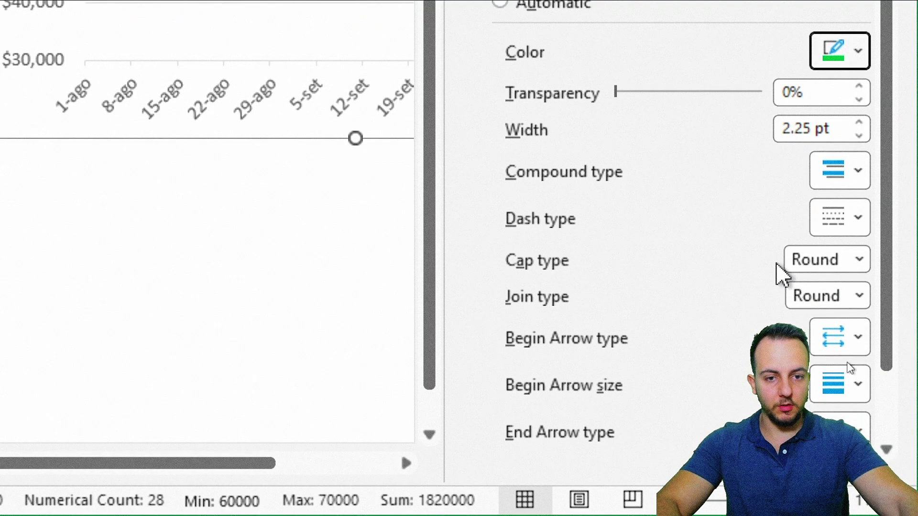
left_click(859, 170)
left_click(859, 170)
left_click(859, 170)
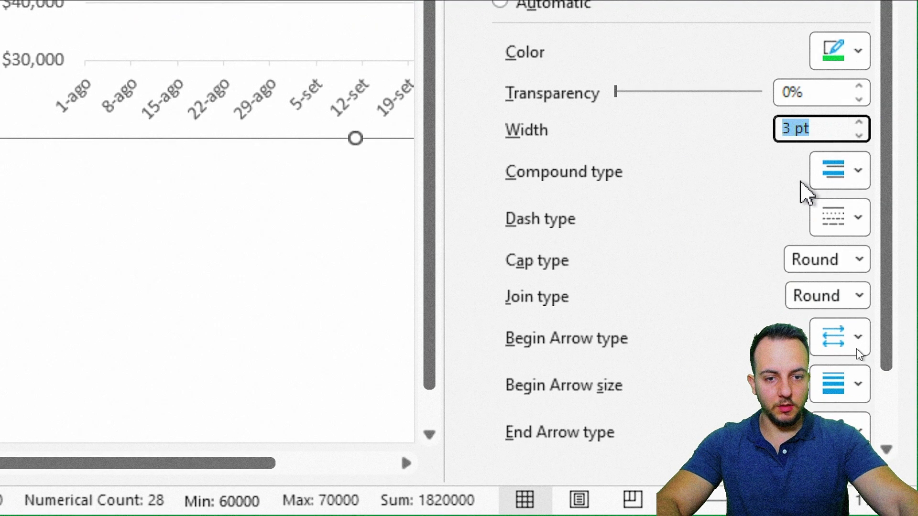
left_click(840, 224)
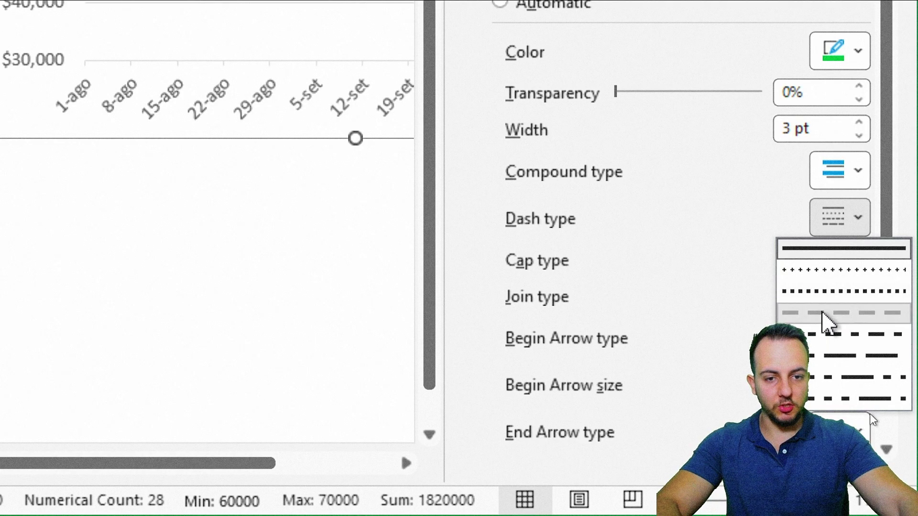
left_click(823, 313)
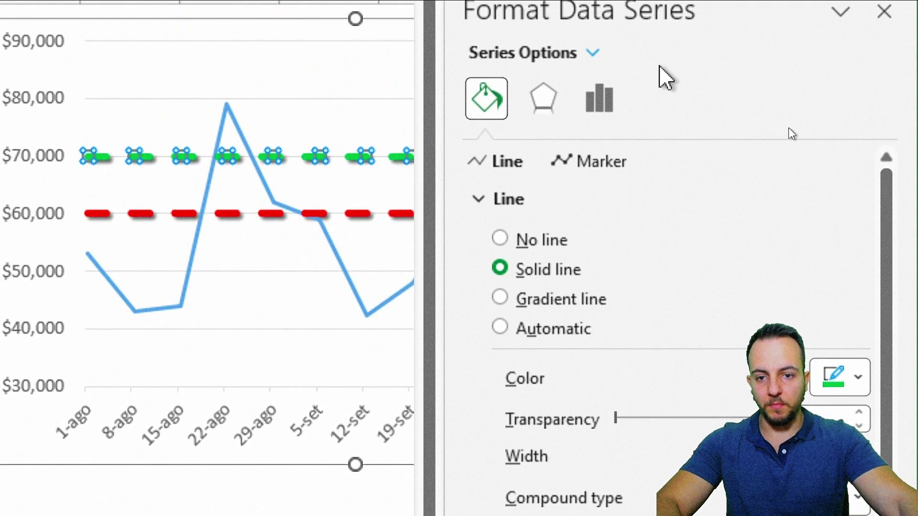
left_click(886, 61)
Add an outer shadow to the Total_Value line with 35% transparency, 2 pt blur and 2 pt distance.
left_click(273, 473)
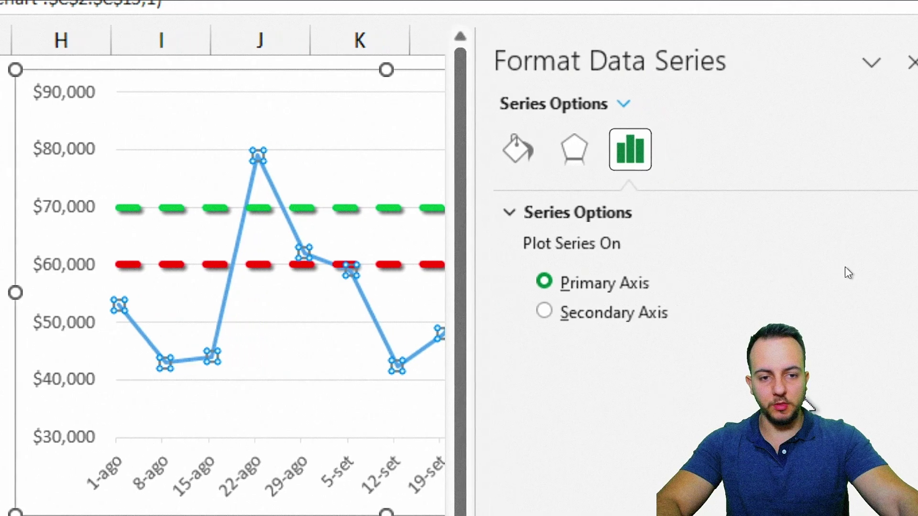
left_click(558, 164)
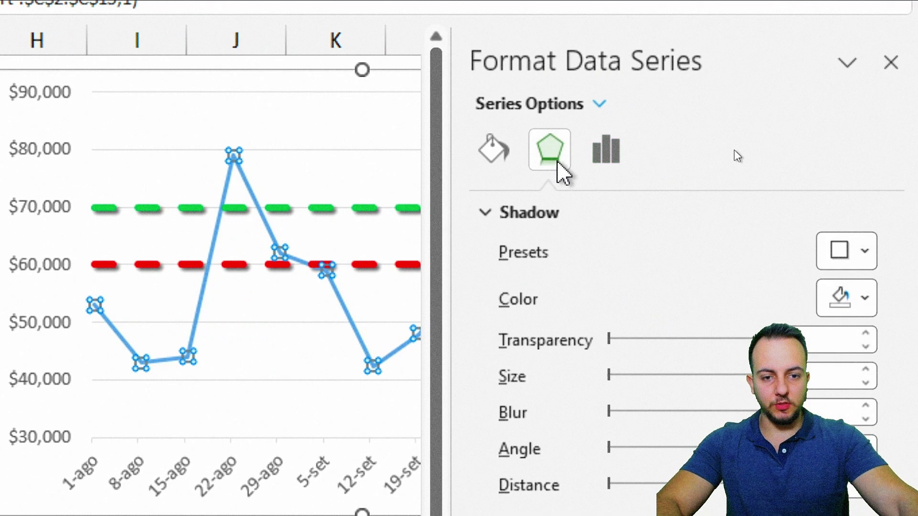
left_click(845, 253)
left_click(700, 466)
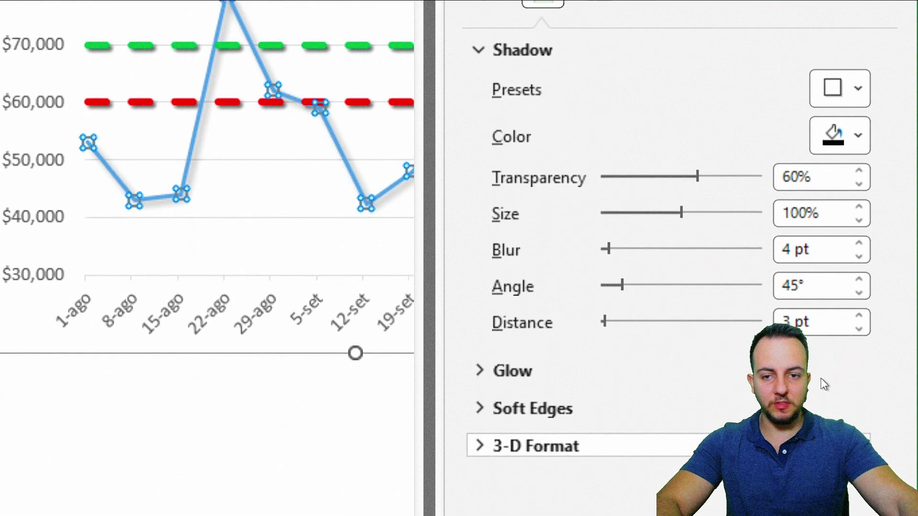
double_click(813, 329)
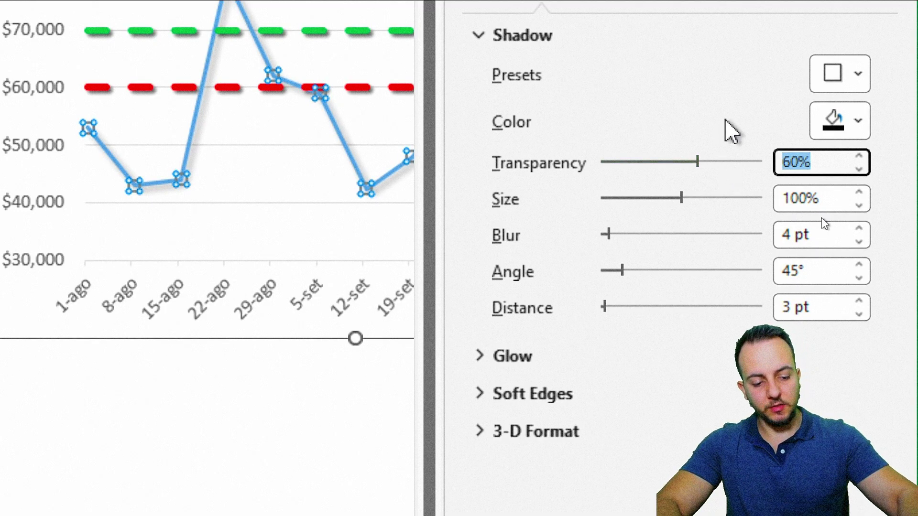
type("35")
key("Return")
double_click(817, 235)
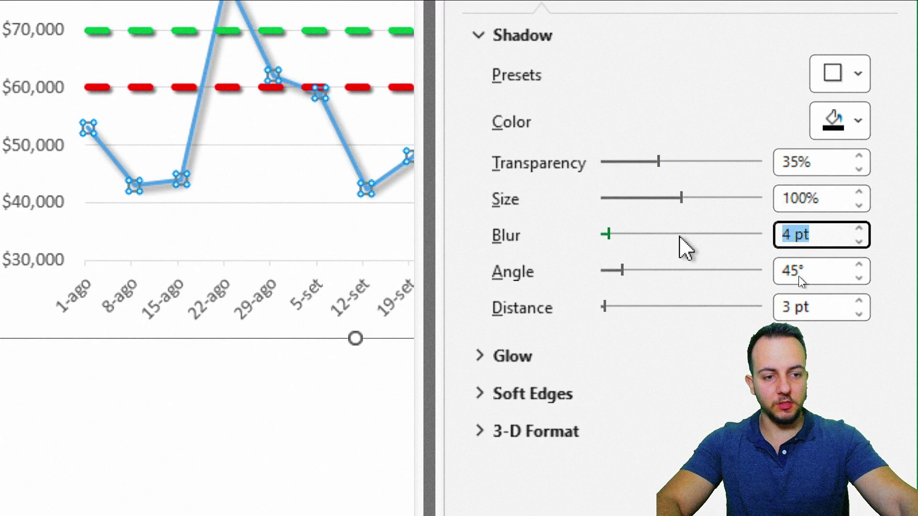
type("2")
key("Return")
double_click(825, 308)
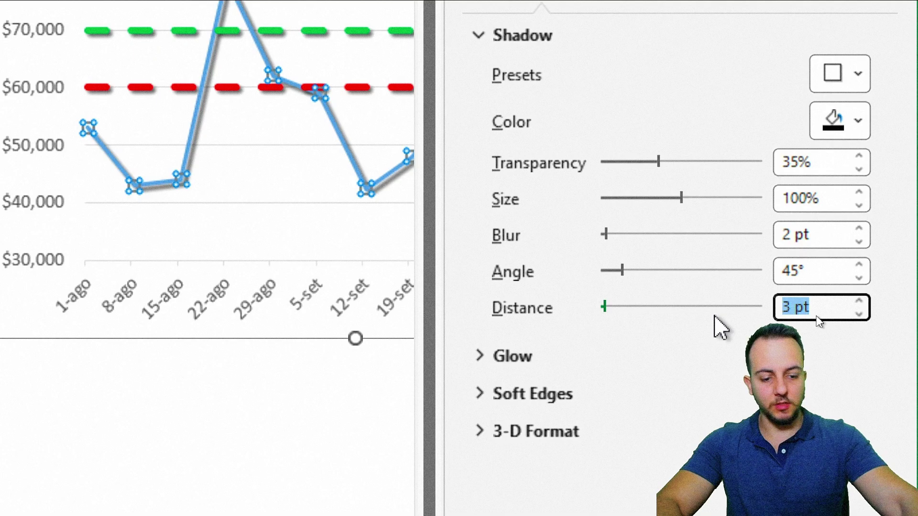
type("2")
left_click(486, 51)
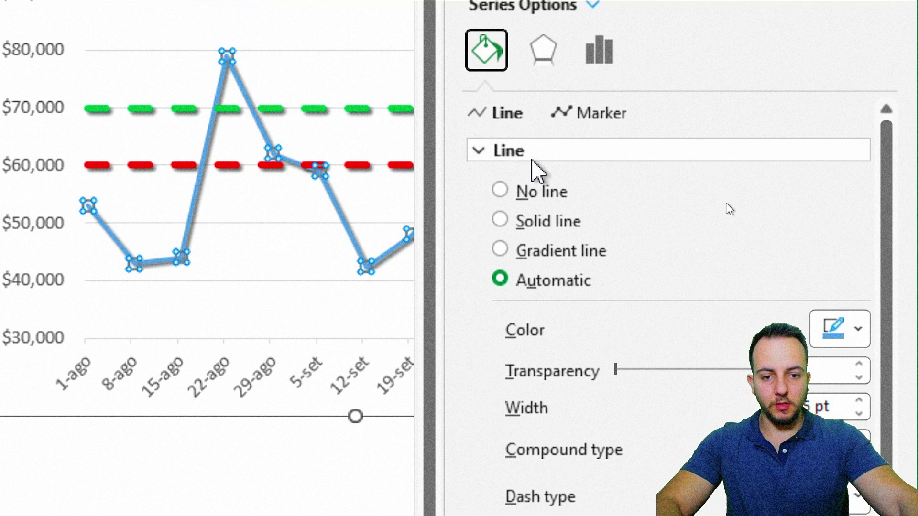
Make the Total_Value line solid Black Lighter 25% grey at 3 pt width.
left_click(548, 221)
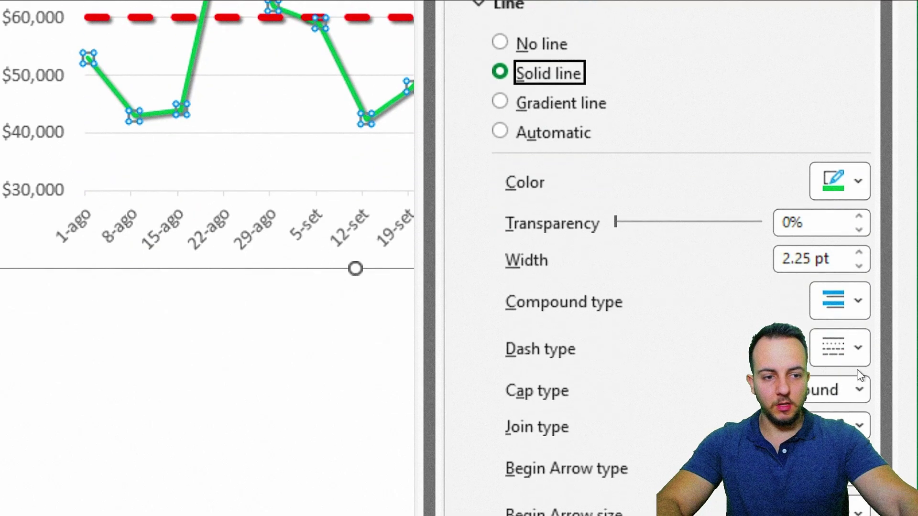
left_click(846, 180)
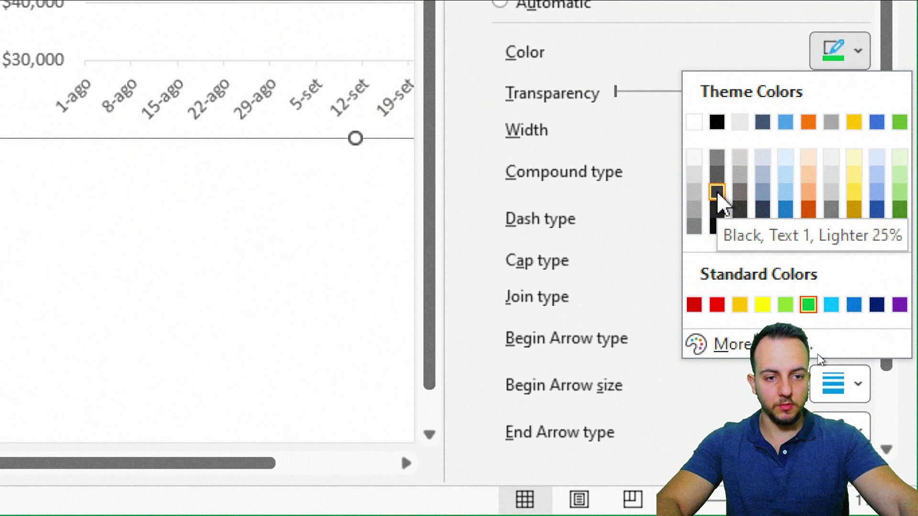
left_click(717, 192)
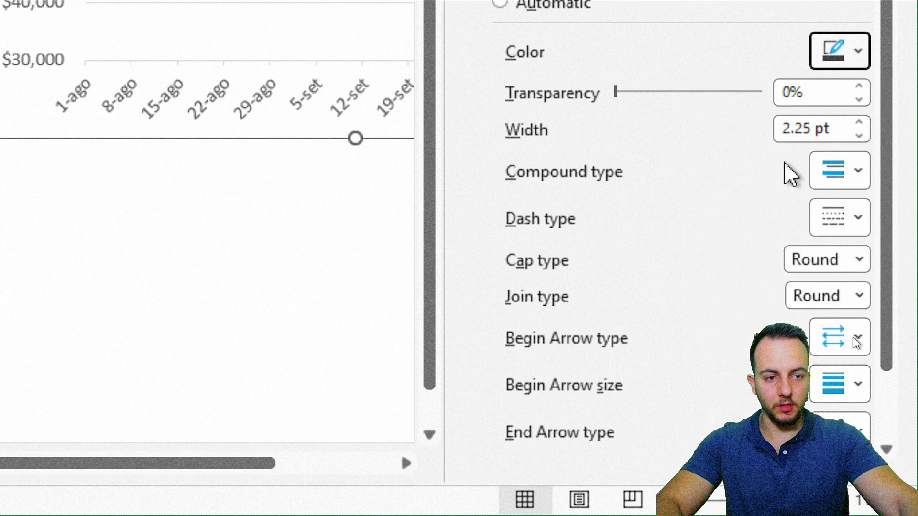
left_click(859, 124)
left_click(859, 124)
left_click(860, 123)
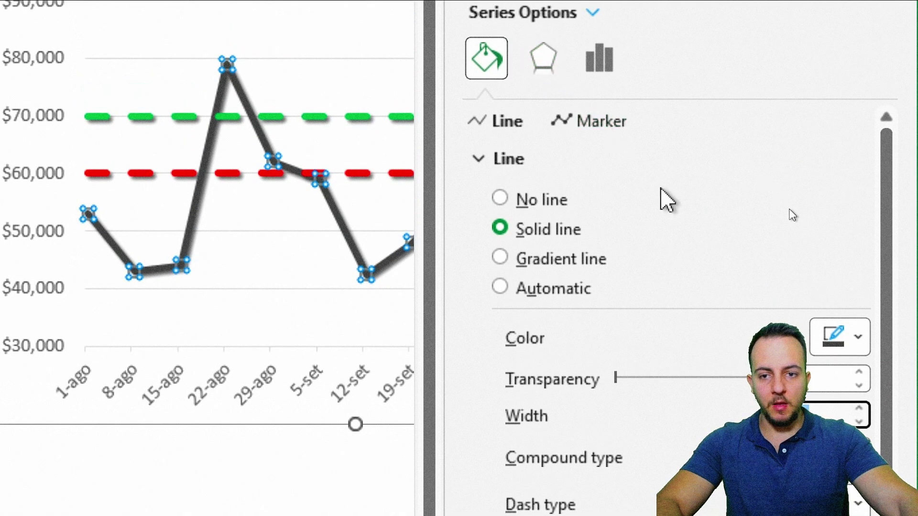
left_click(554, 163)
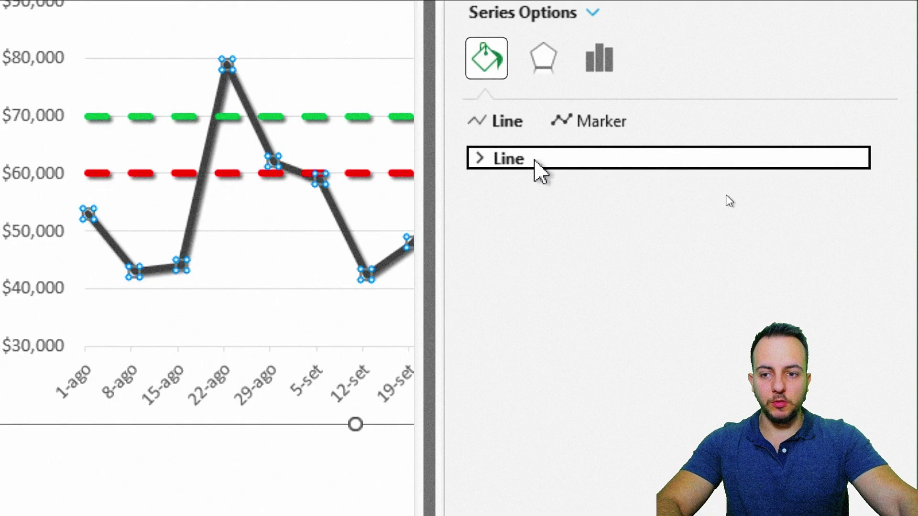
Give every Total_Value point a built-in circle marker at size 10.
left_click(591, 130)
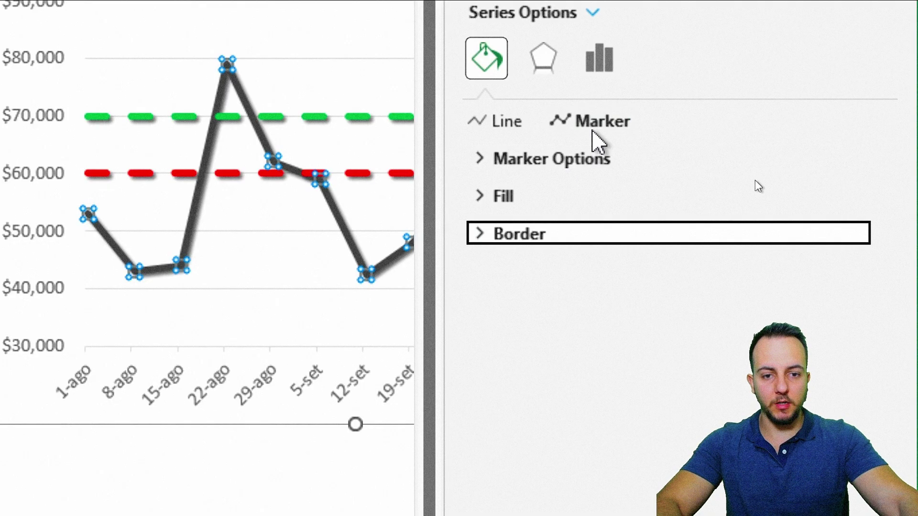
left_click(523, 159)
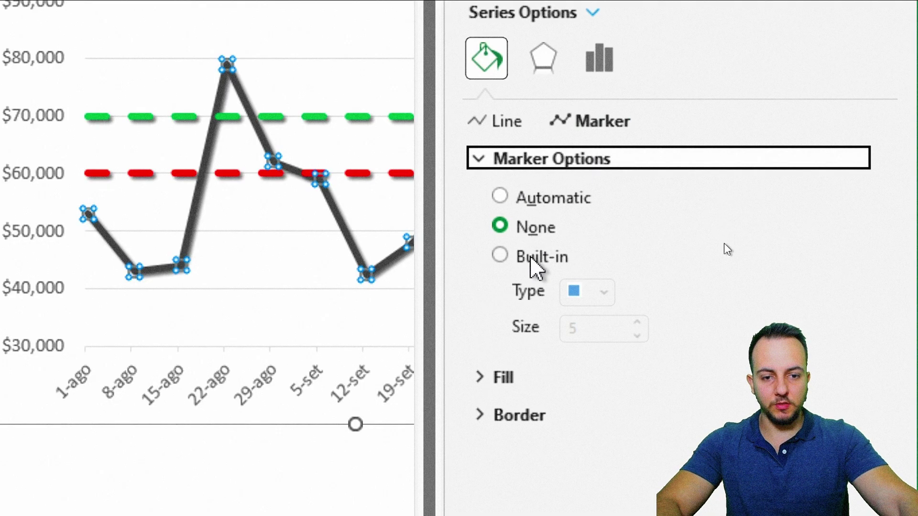
left_click(553, 259)
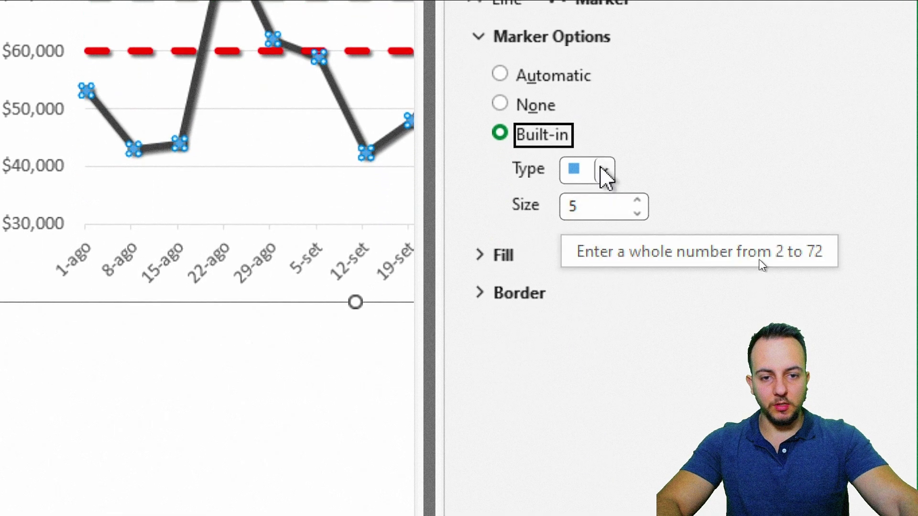
left_click(604, 292)
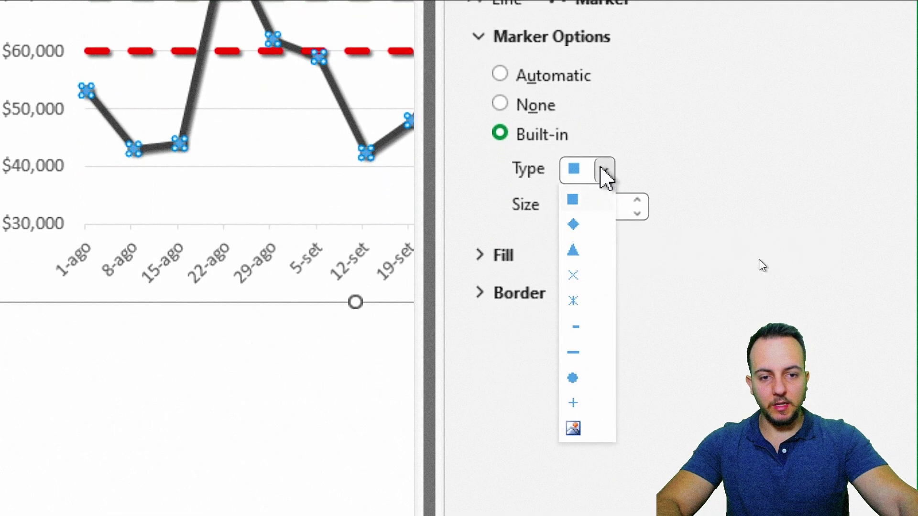
left_click(593, 381)
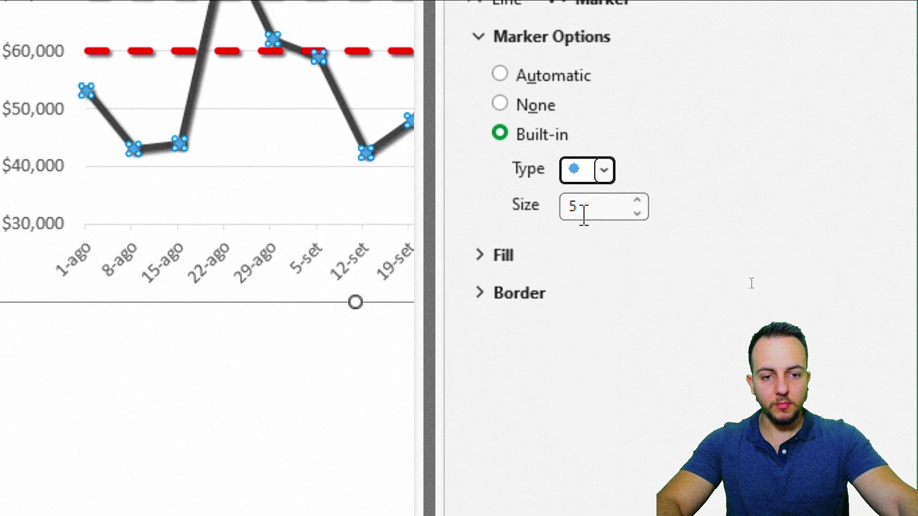
left_click(638, 201)
left_click(638, 201)
left_click(638, 201)
left_click(638, 201)
left_click(638, 201)
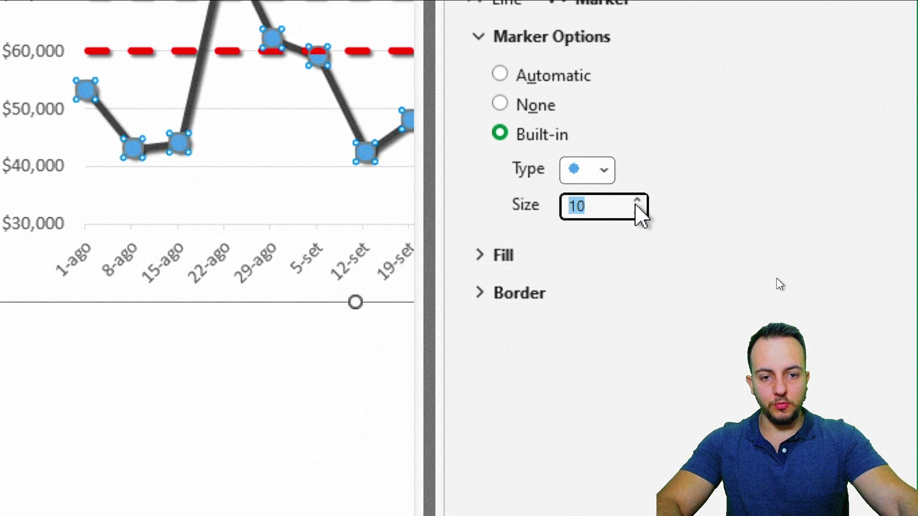
left_click(531, 90)
left_click(500, 130)
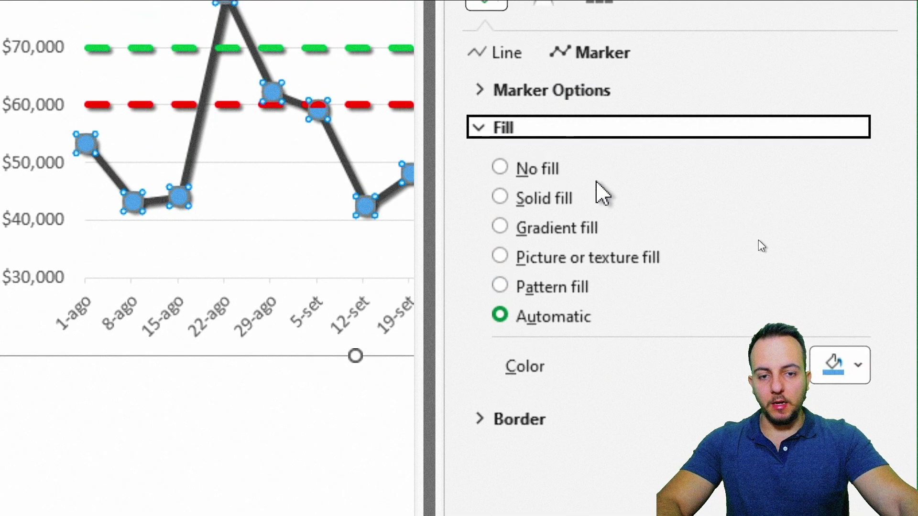
Give the circle markers a solid dark border 3 pt wide.
left_click(536, 170)
left_click(528, 128)
left_click(526, 175)
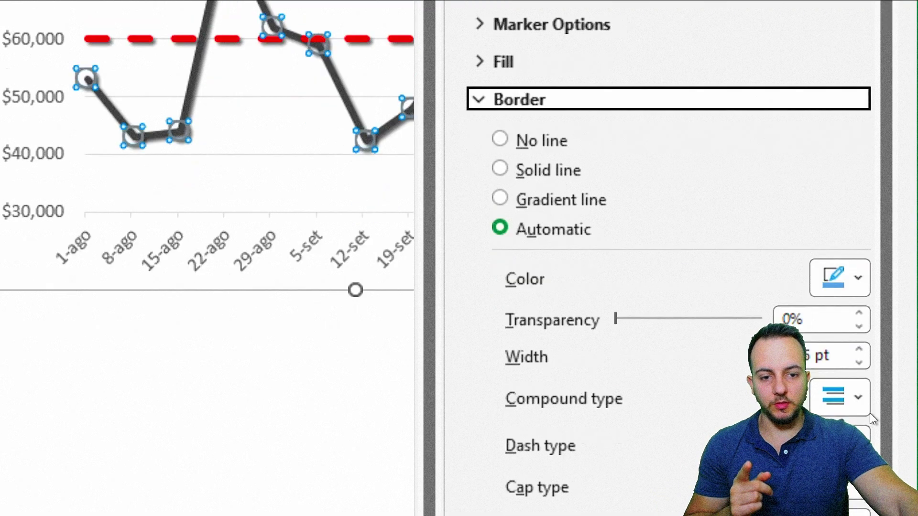
left_click(839, 215)
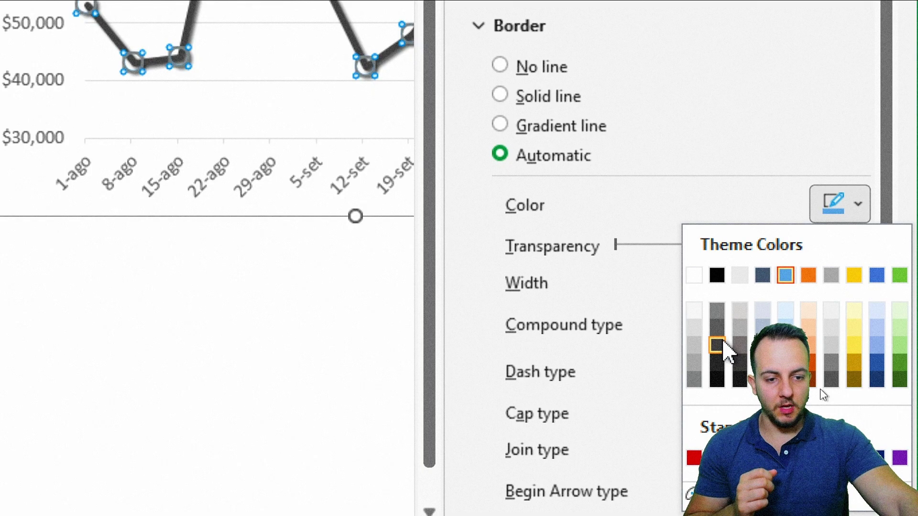
left_click(727, 351)
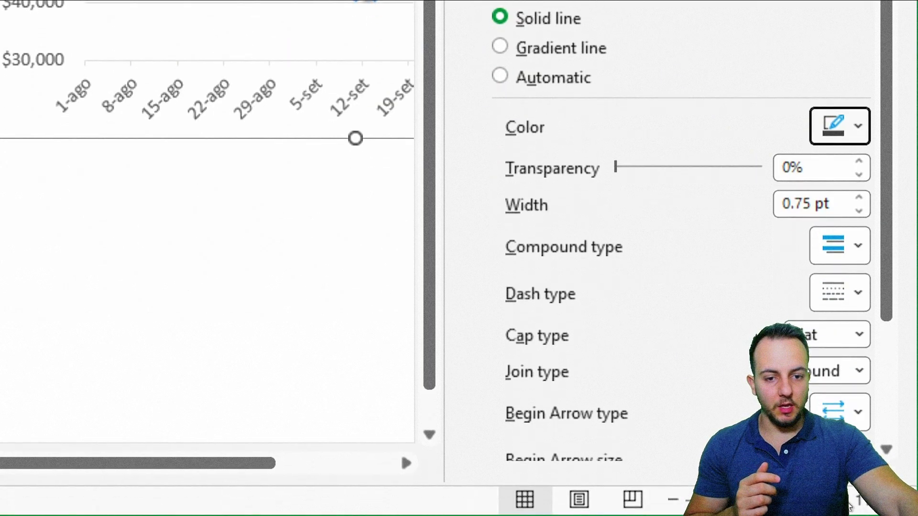
left_click(859, 283)
double_click(859, 198)
double_click(859, 197)
left_click(859, 198)
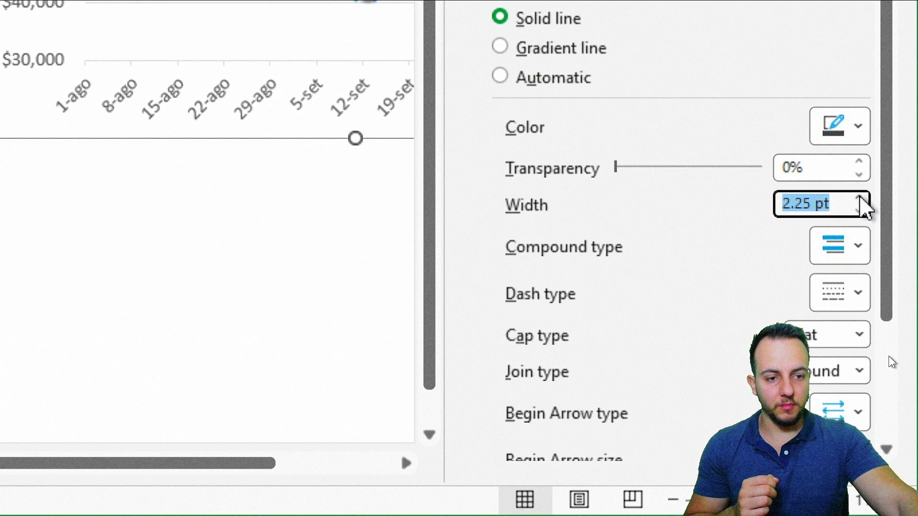
double_click(859, 198)
double_click(859, 197)
double_click(860, 198)
left_click(859, 198)
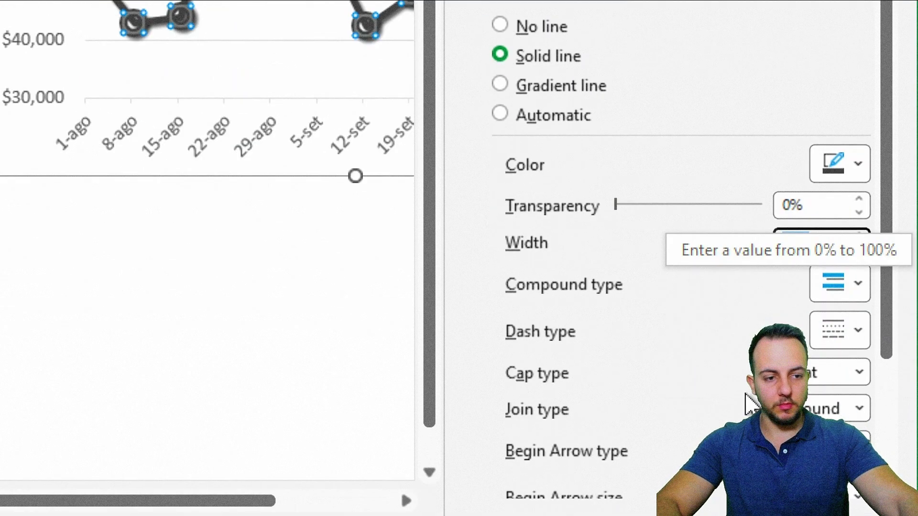
left_click(859, 234)
double_click(859, 234)
left_click(859, 234)
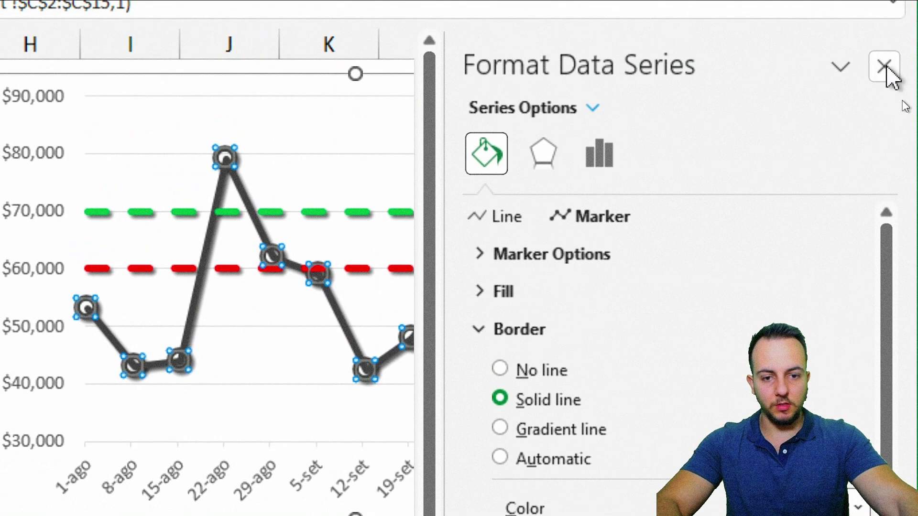
Fill the markers with solid white and close the Format Data Series pane.
left_click(526, 329)
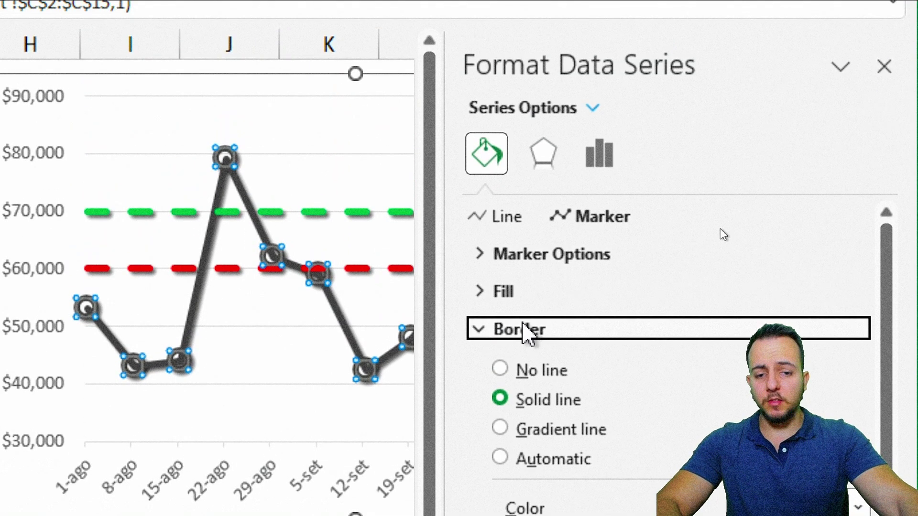
left_click(525, 293)
left_click(545, 362)
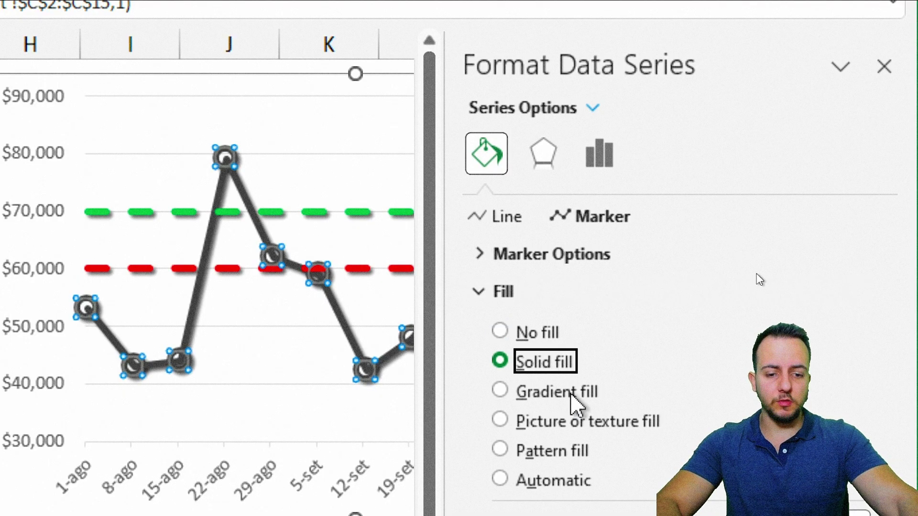
left_click(856, 295)
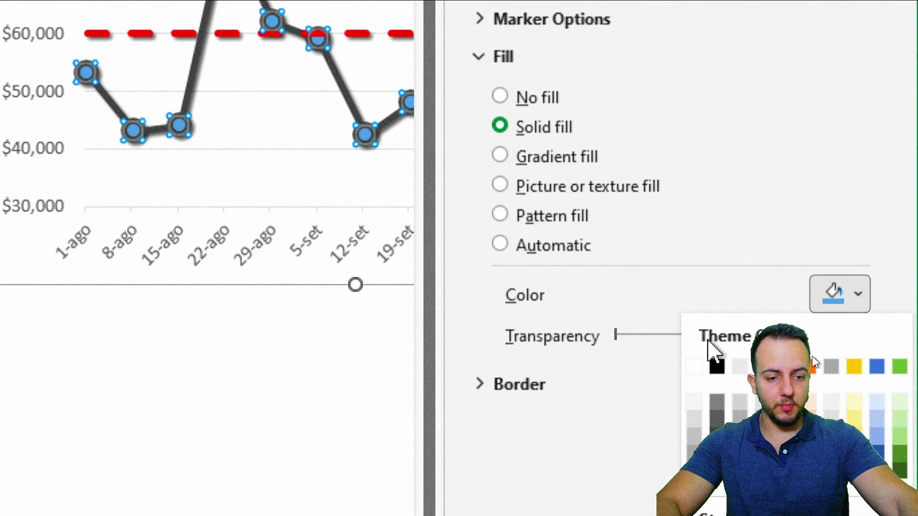
left_click(696, 368)
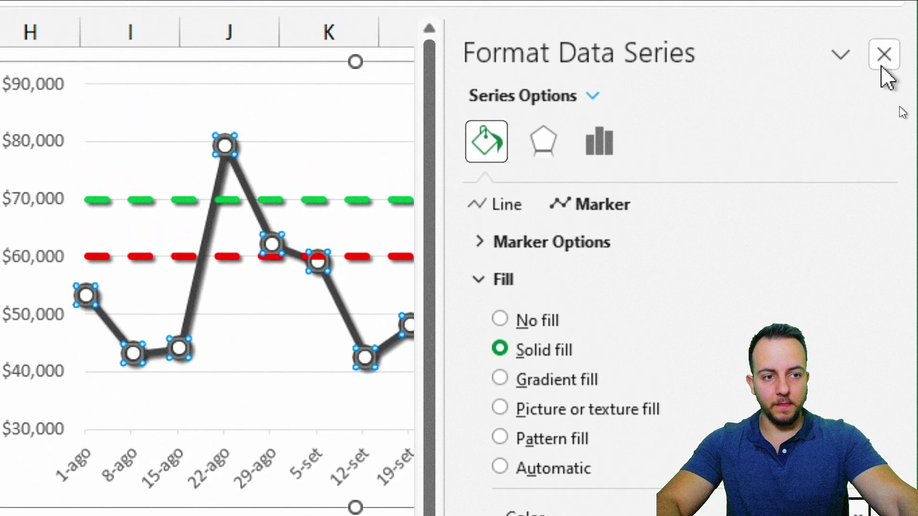
left_click(884, 56)
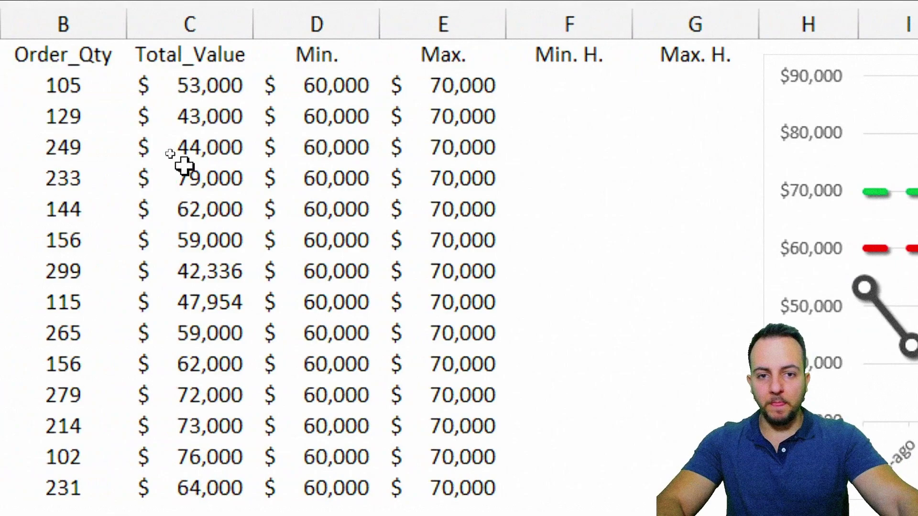
left_click_drag(576, 27, 658, 26)
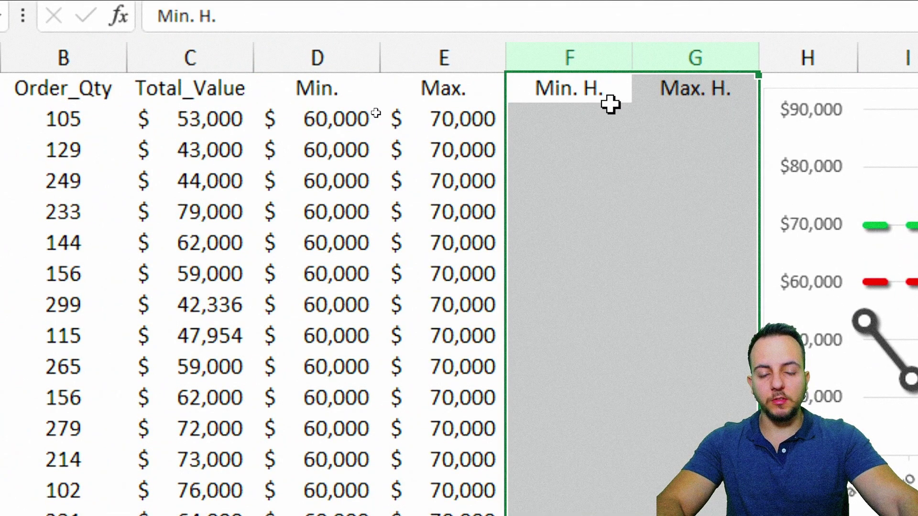
left_click(582, 99)
left_click(676, 90)
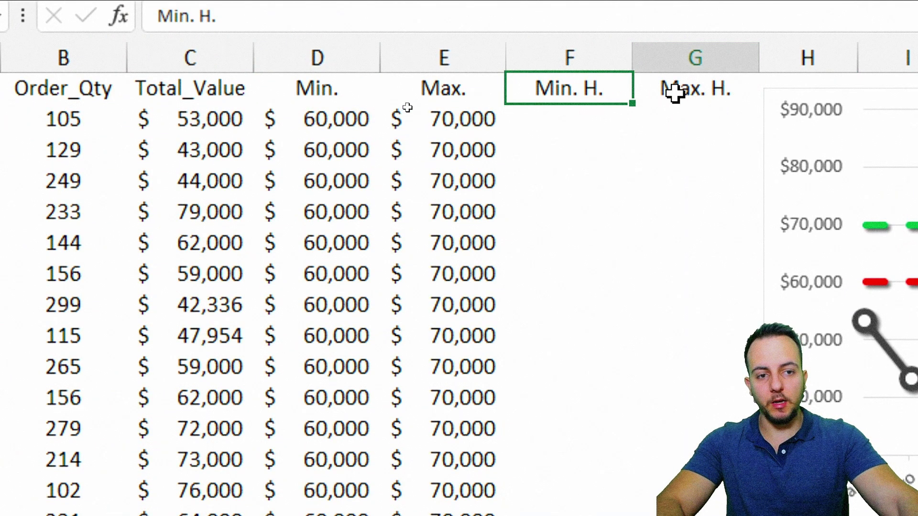
left_click(561, 110)
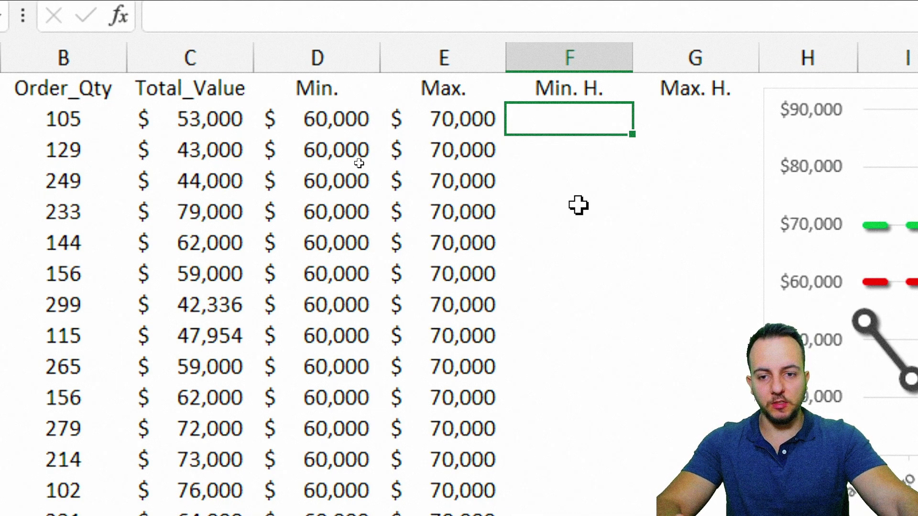
left_click(207, 83)
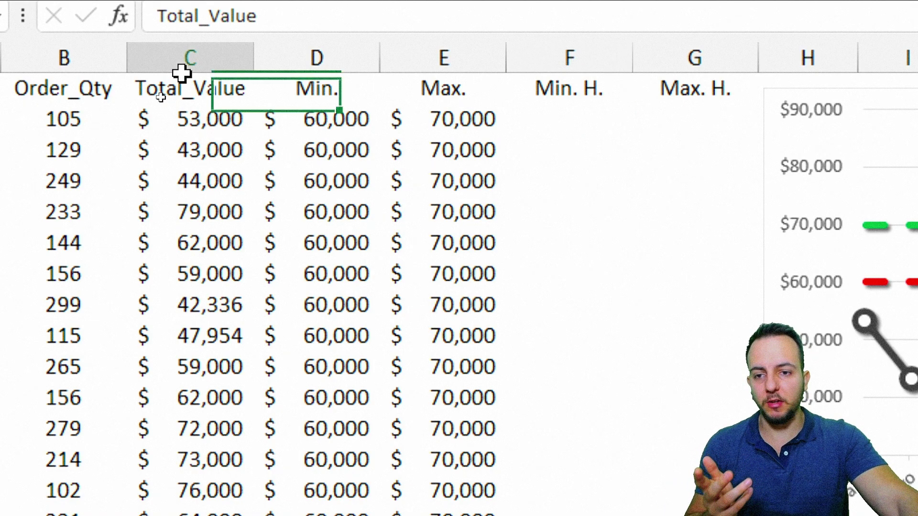
left_click(183, 57)
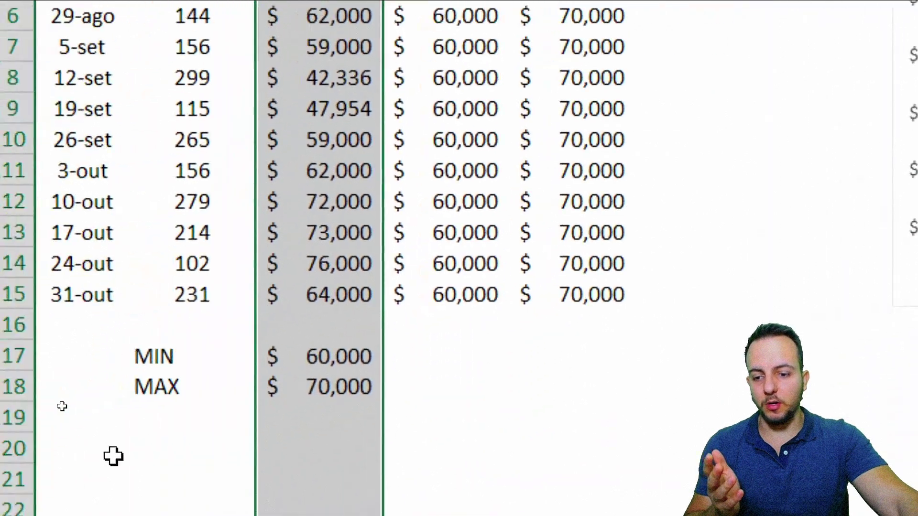
left_click_drag(163, 316, 275, 343)
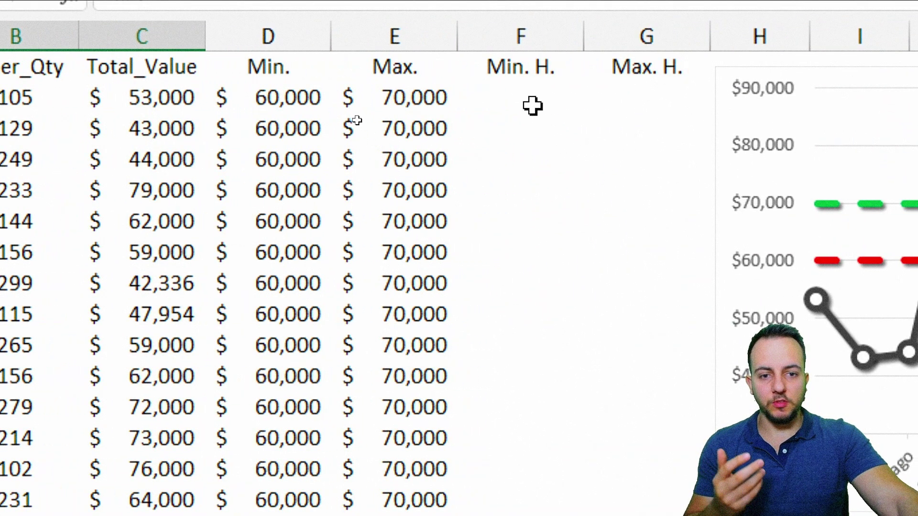
left_click_drag(532, 106, 643, 297)
Select Min. H. cell F2 and annotate the first Total_Value, Min. and Max. values.
left_click(518, 113)
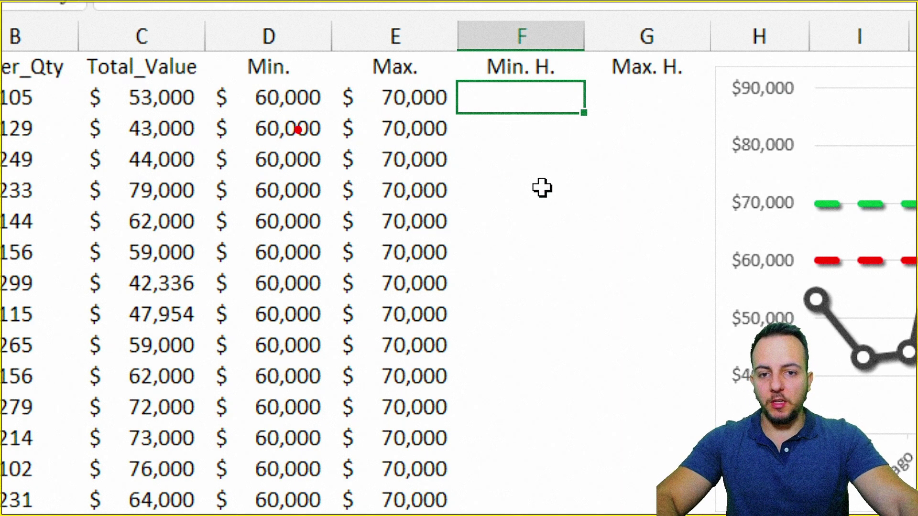
mouse_move(76, 75)
left_mouse_down()
mouse_move(208, 115)
mouse_move(222, 146)
mouse_move(258, 179)
left_mouse_up()
key("ctrl+z")
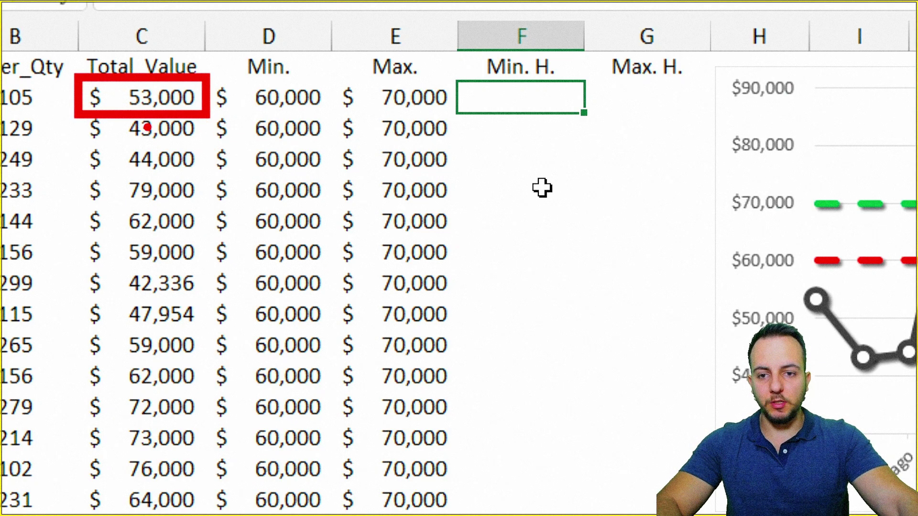
key("ctrl+z")
left_click_drag(206, 74, 330, 115)
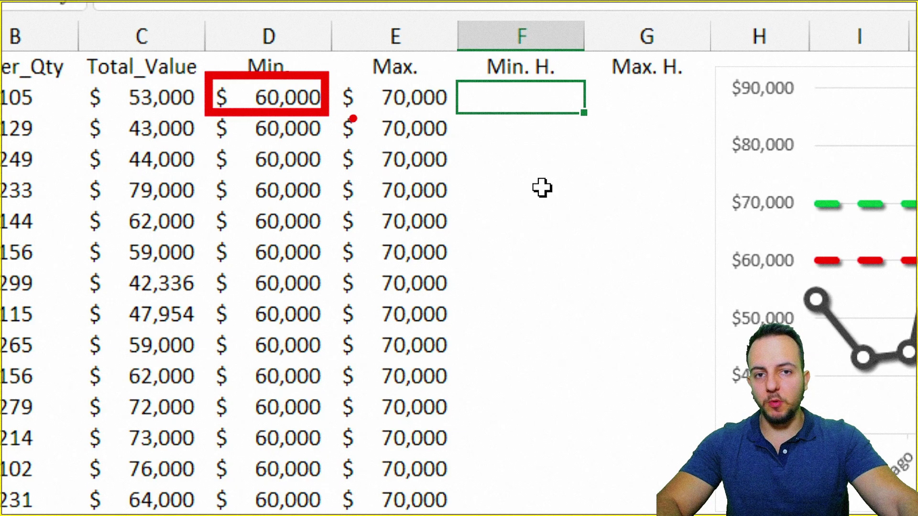
key("ctrl+z")
left_click_drag(365, 78, 452, 117)
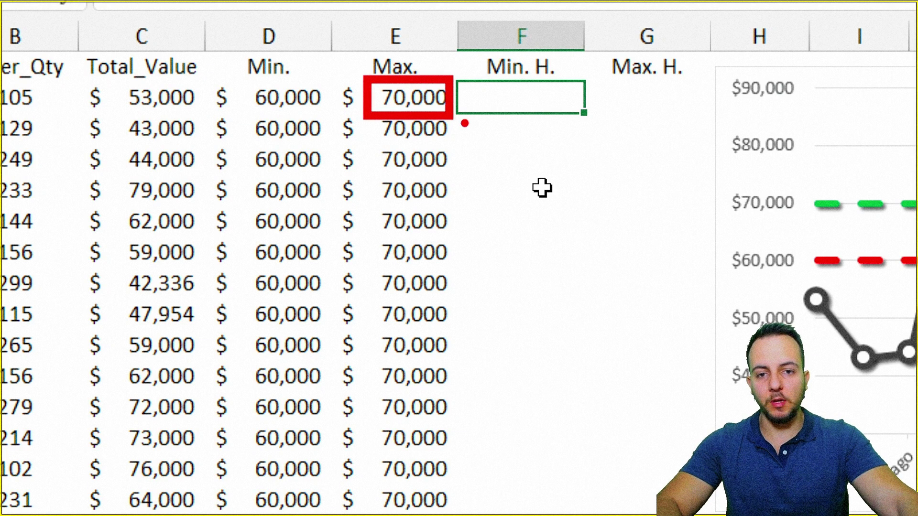
key("ctrl+z")
left_click_drag(117, 82, 206, 115)
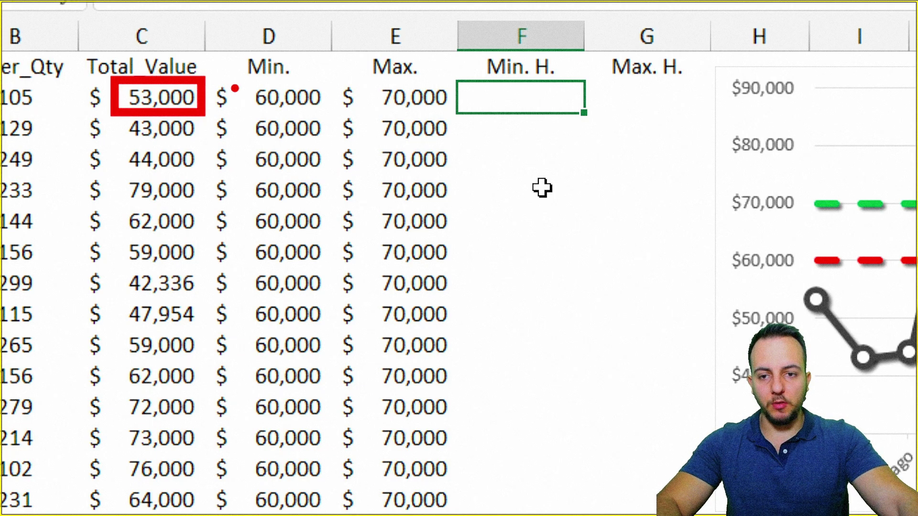
mouse_move(249, 80)
left_mouse_down()
mouse_move(287, 112)
mouse_move(336, 116)
left_mouse_up()
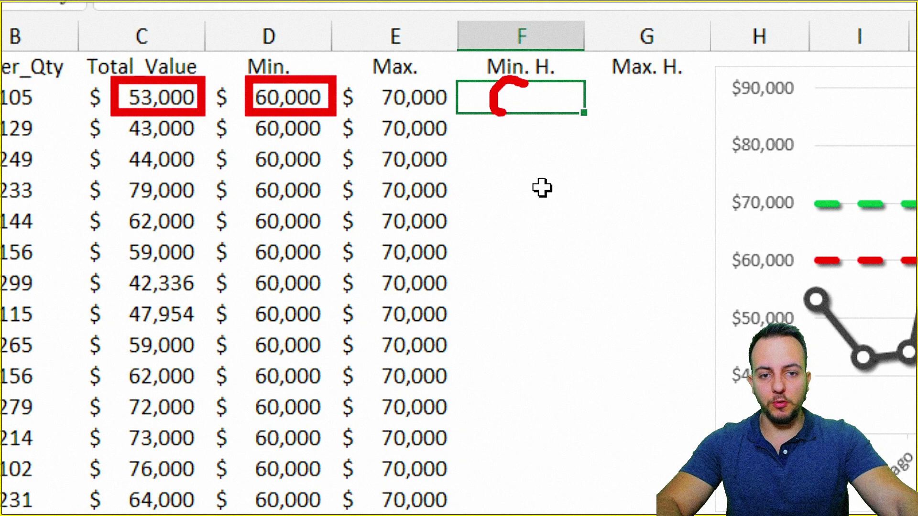
left_click_drag(516, 182, 516, 137)
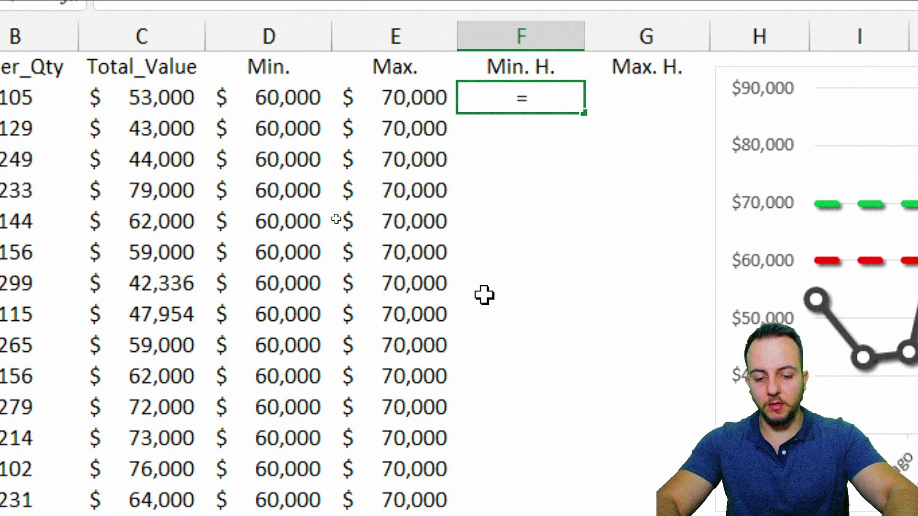
Enter =IF(C2<D2,C2) in F2 so it shows $53,000.
type("IF")
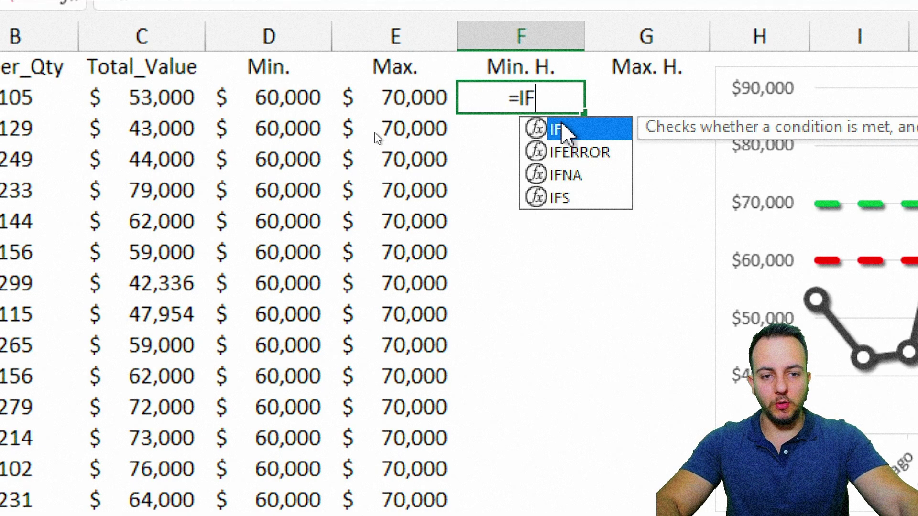
double_click(569, 130)
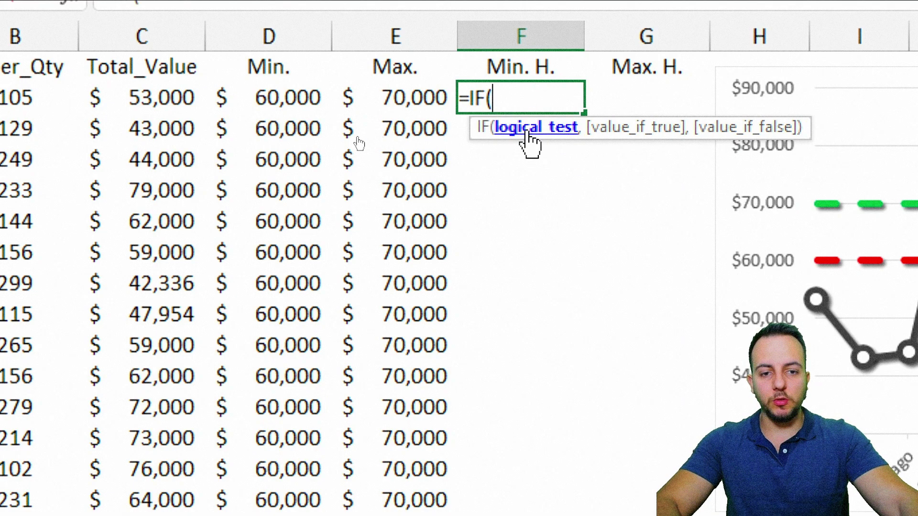
left_click(153, 98)
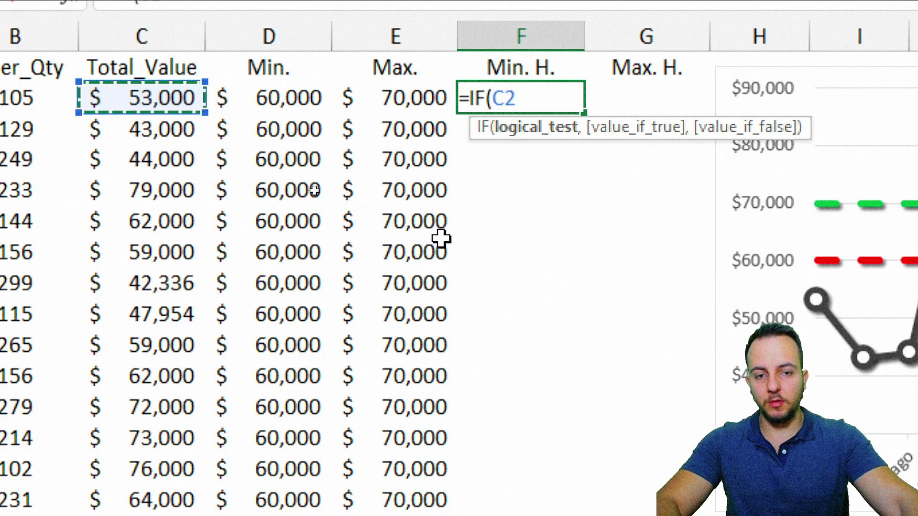
type("<")
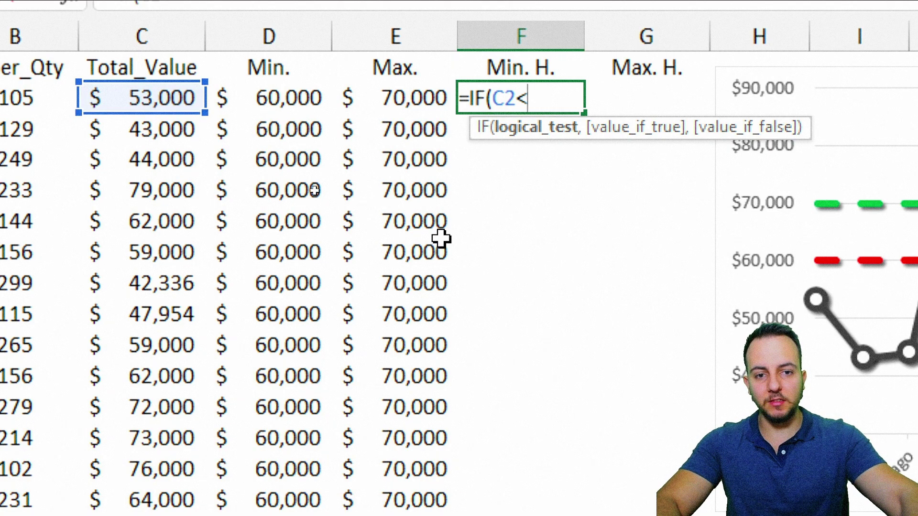
left_click_drag(502, 79, 550, 114)
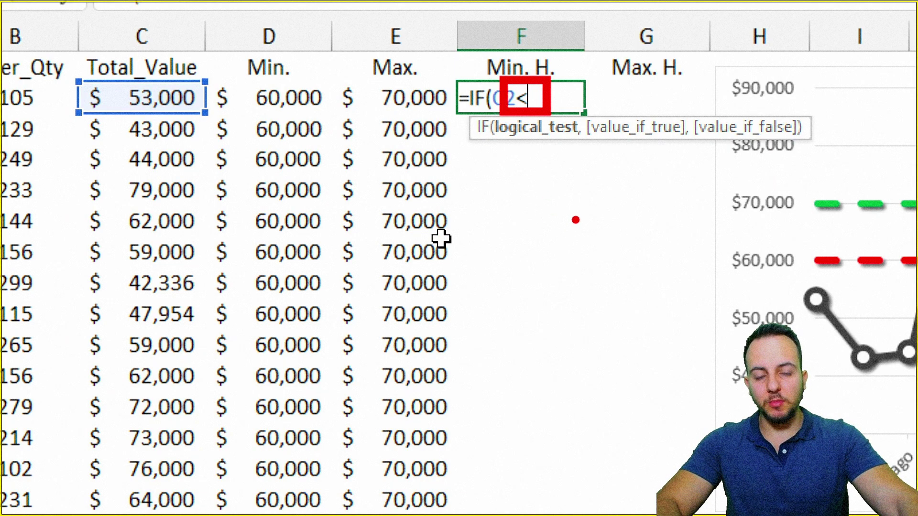
left_click_drag(555, 200, 578, 283)
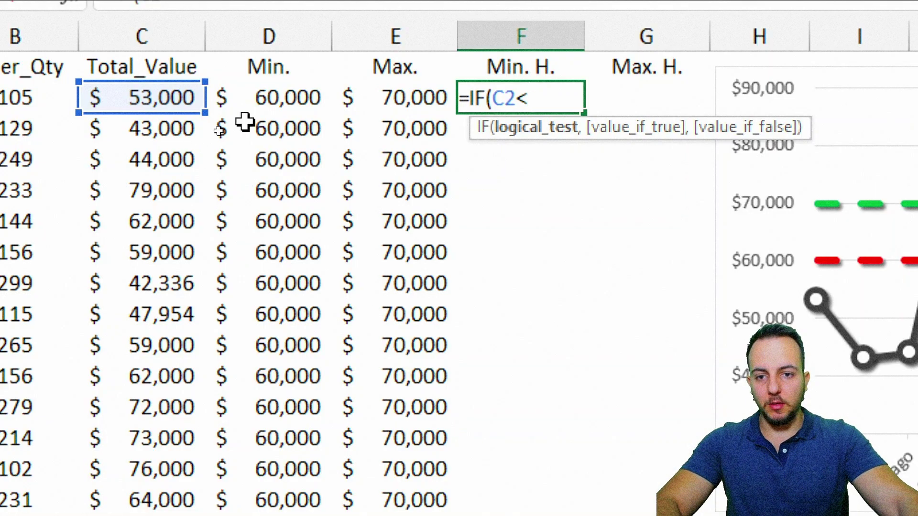
left_click(272, 101)
type(",")
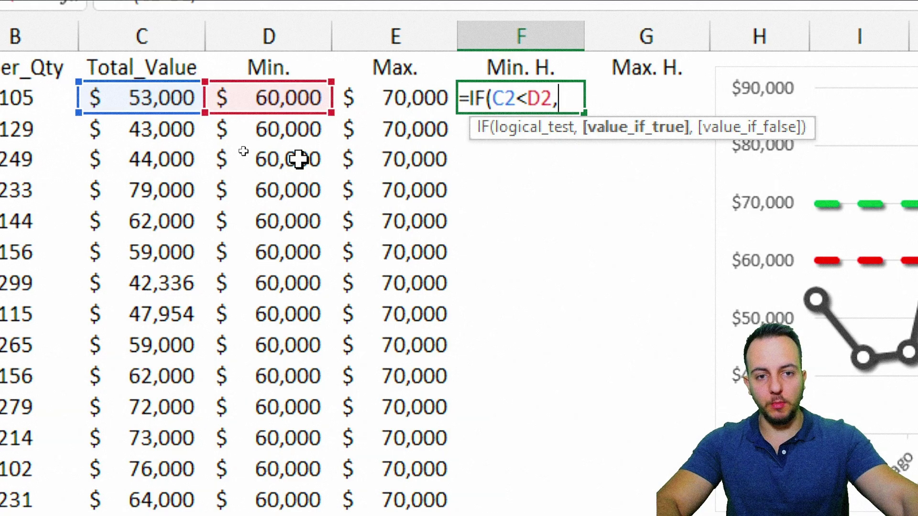
left_click(161, 101)
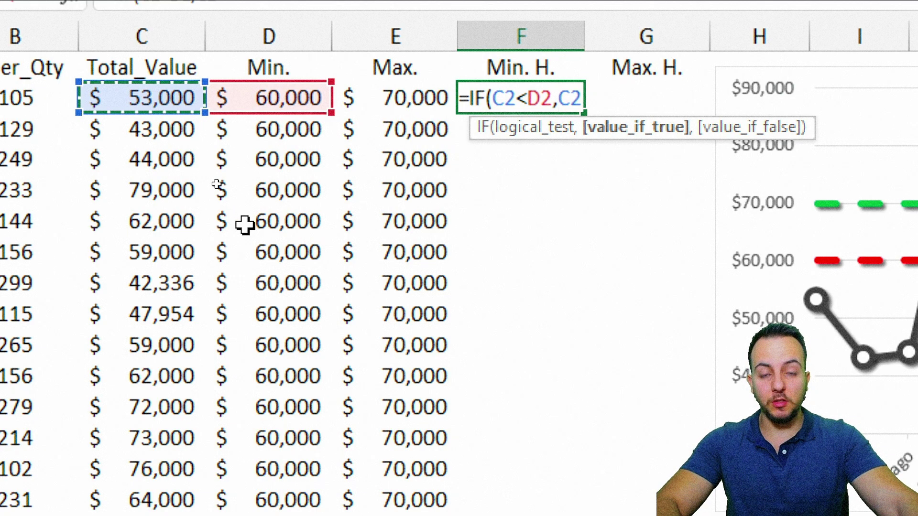
type(")")
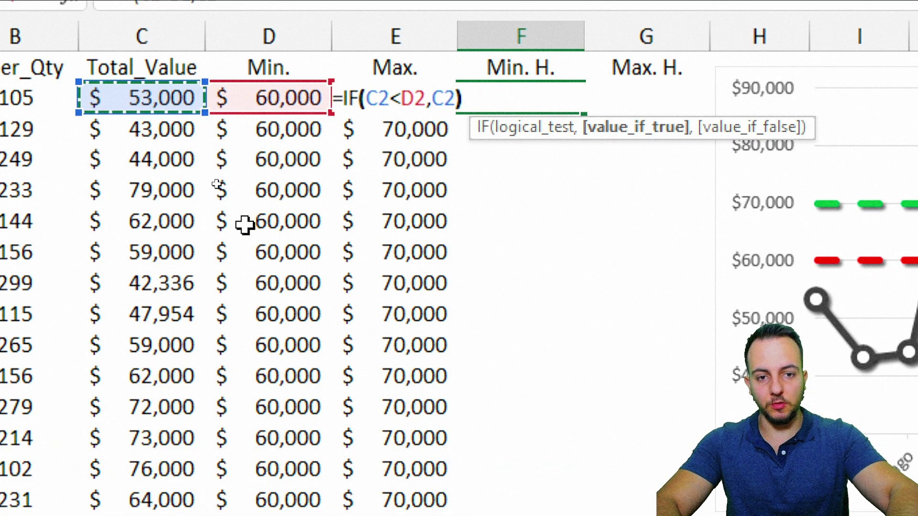
key("Return")
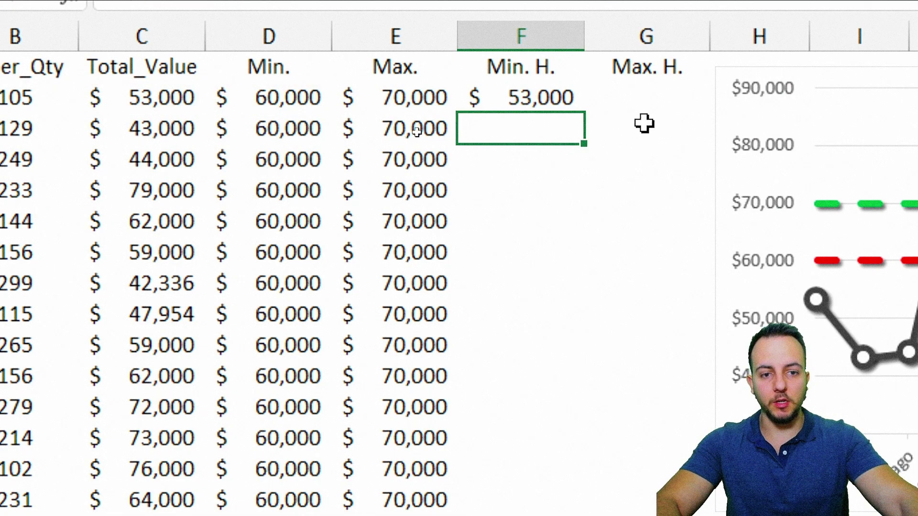
left_click(639, 93)
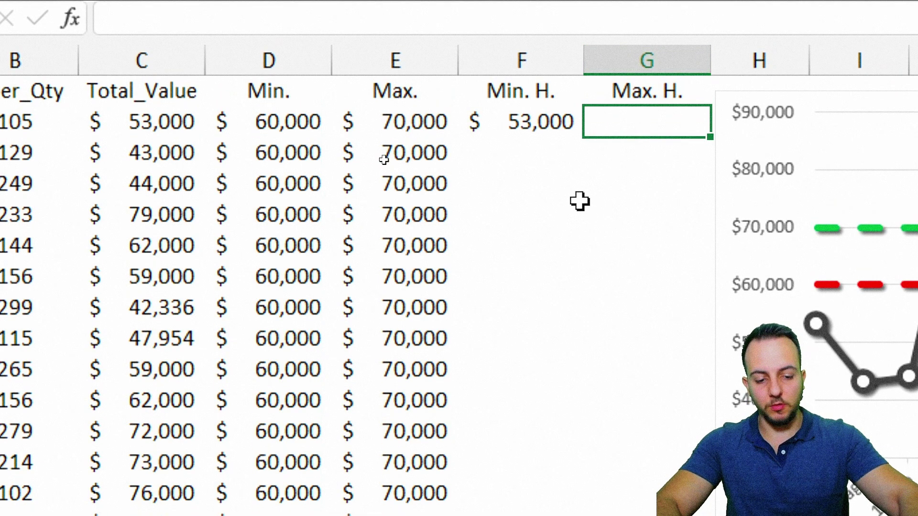
Enter =IF(C2>E2,C2) in G2, which returns FALSE.
type("=IF")
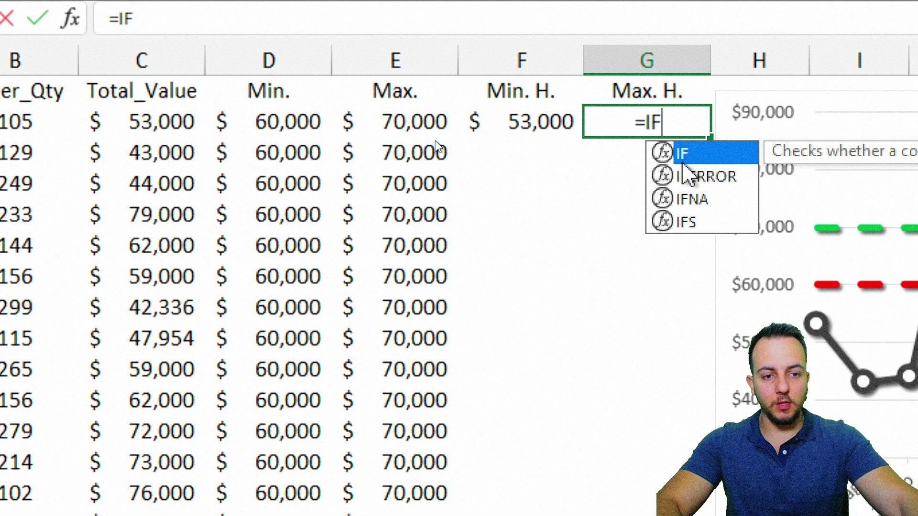
type("(")
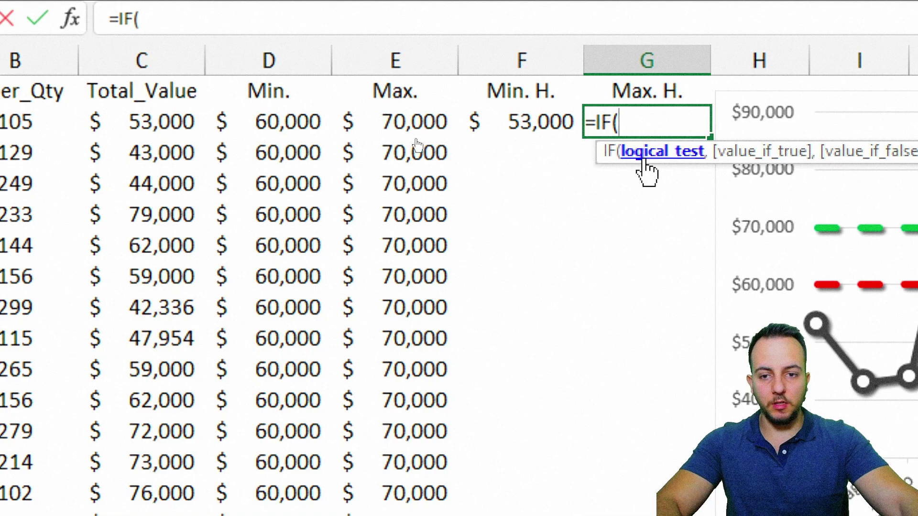
left_click(158, 122)
type(">")
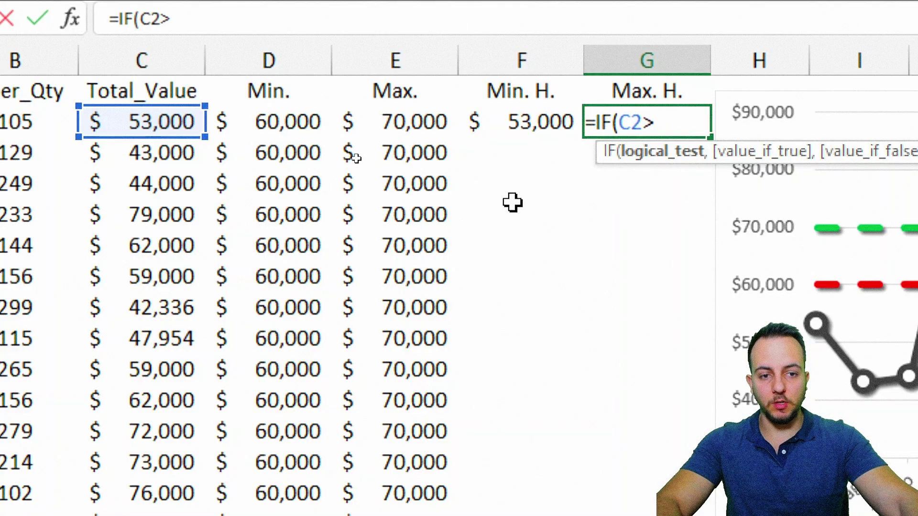
left_click(395, 121)
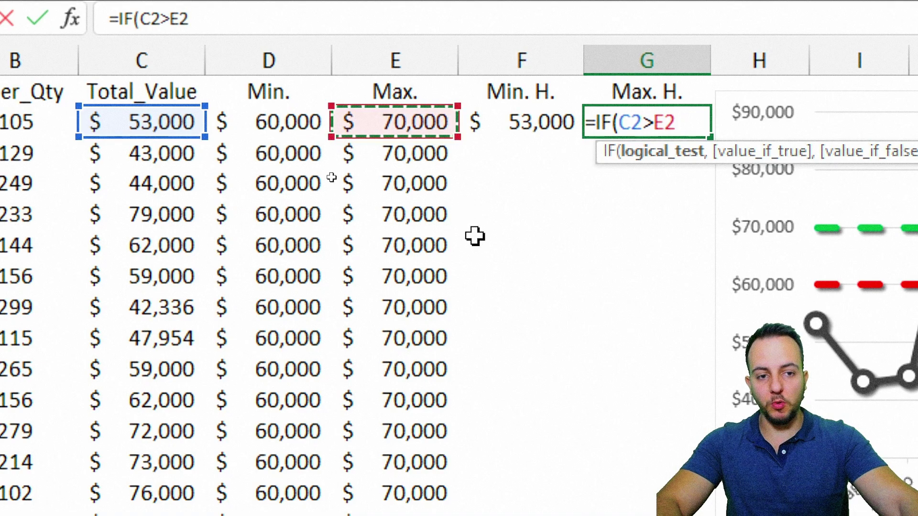
type(",")
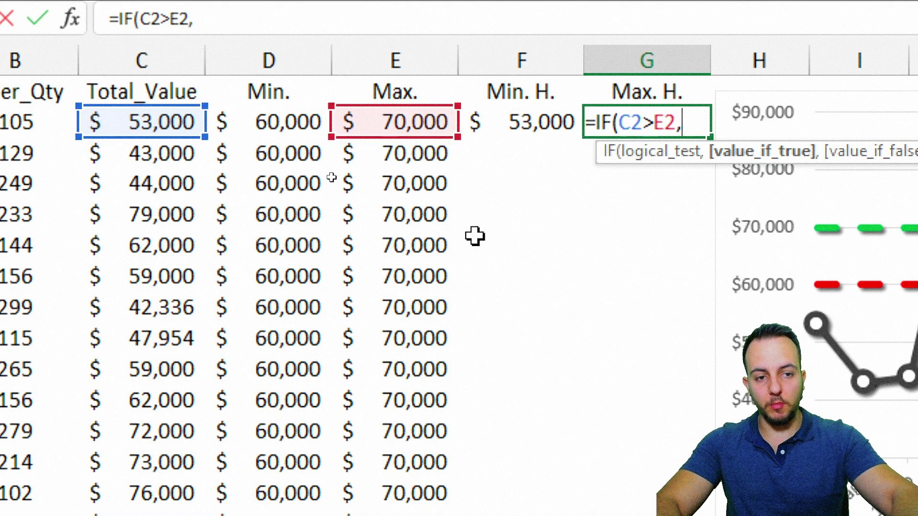
left_click(157, 125)
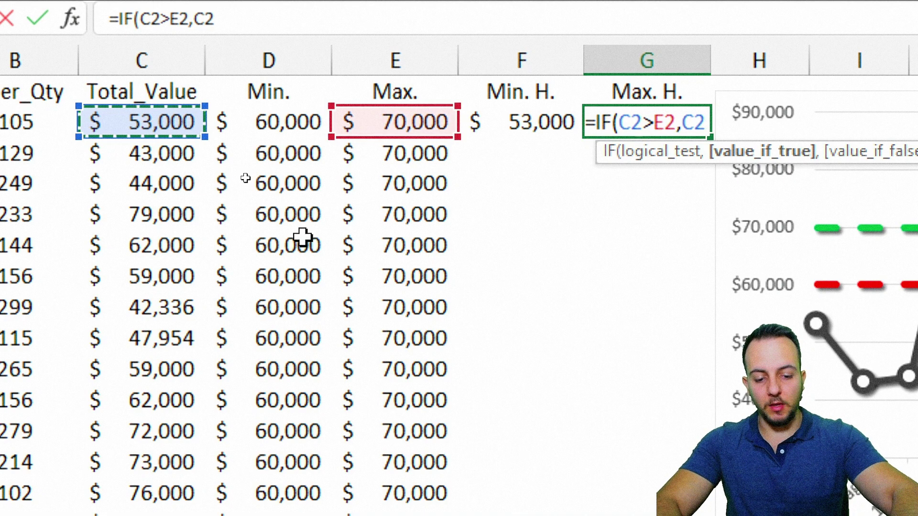
type(")")
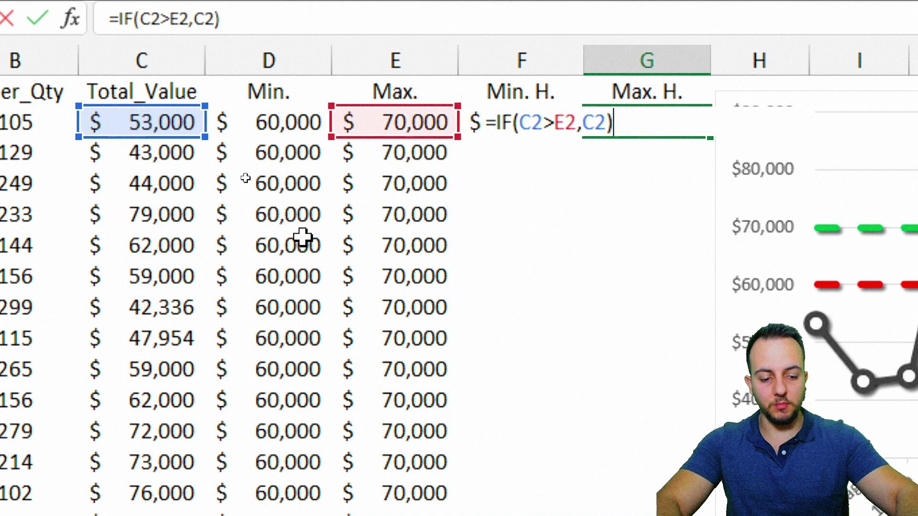
key("Return")
left_click(629, 224)
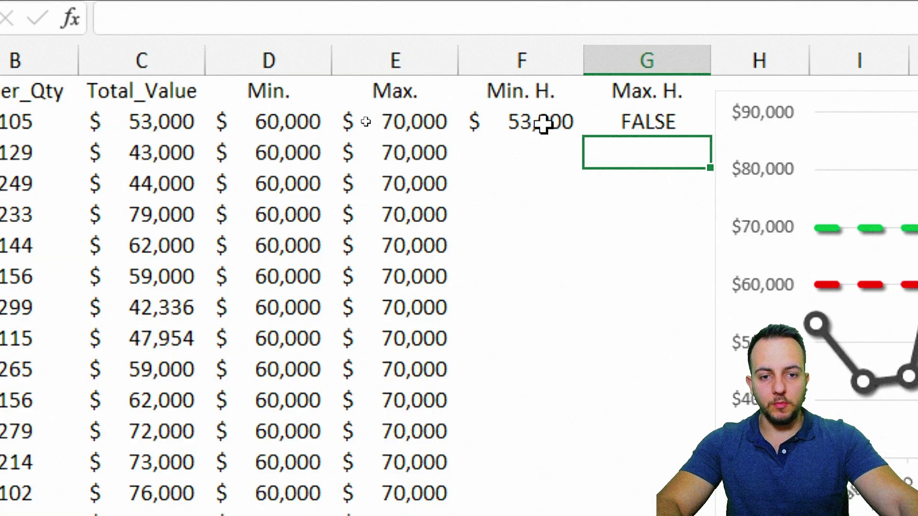
Fill the F2:G2 formulas down to row 15.
left_click_drag(543, 121, 640, 121)
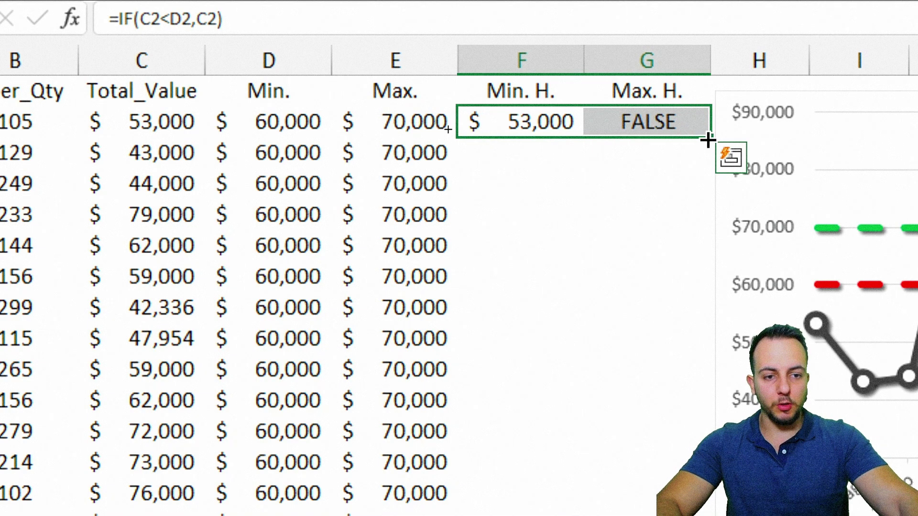
left_click_drag(709, 140, 689, 515)
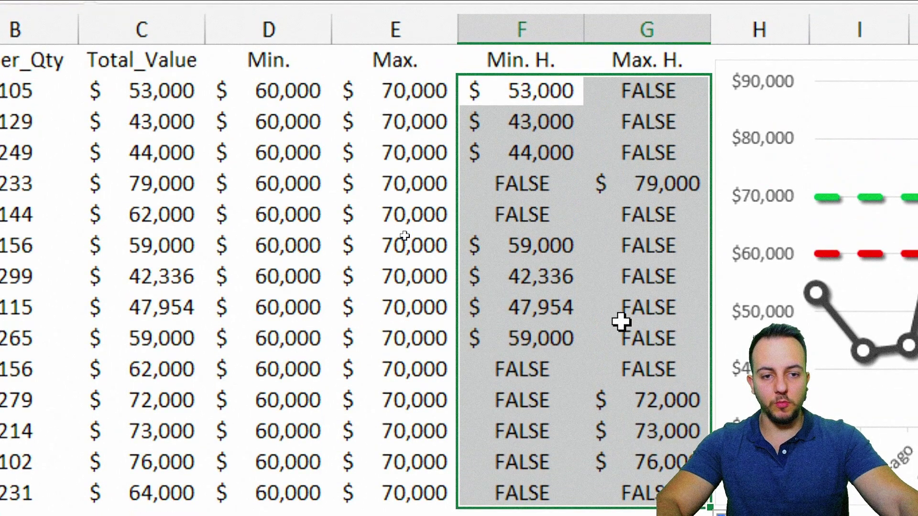
left_click(555, 64)
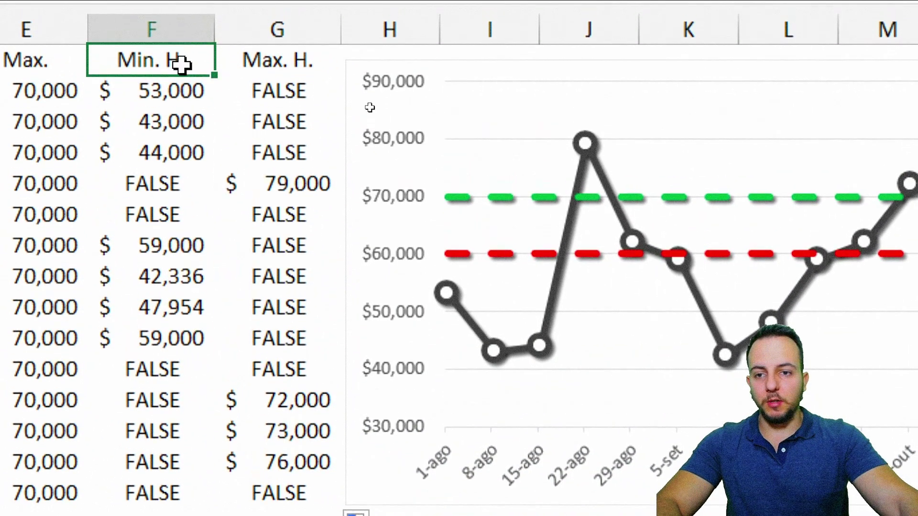
Add Min. H. and Max. H. as chart series, then move the chart left over the table.
left_click_drag(181, 65, 260, 478)
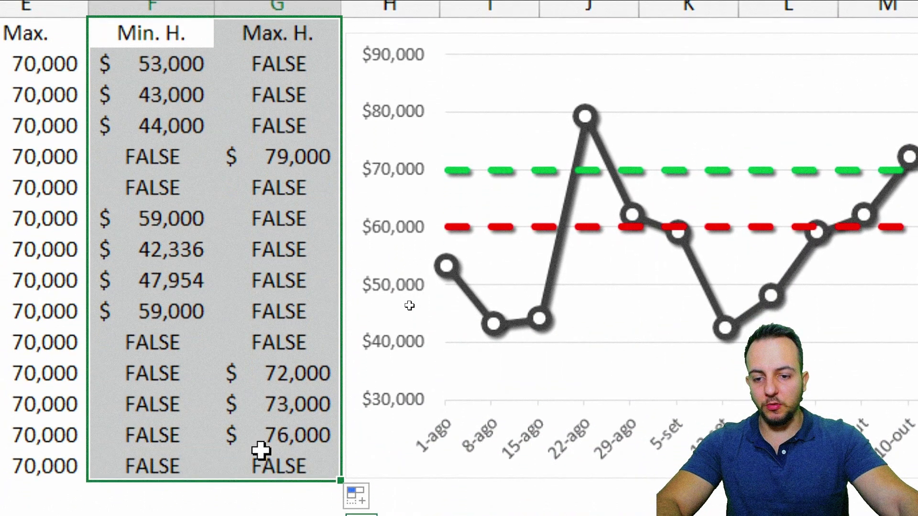
key("ctrl+c")
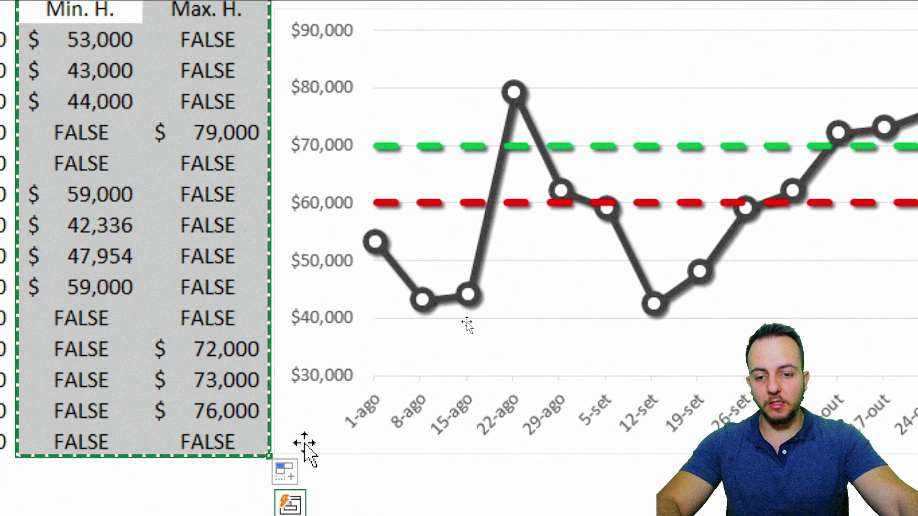
left_click(376, 469)
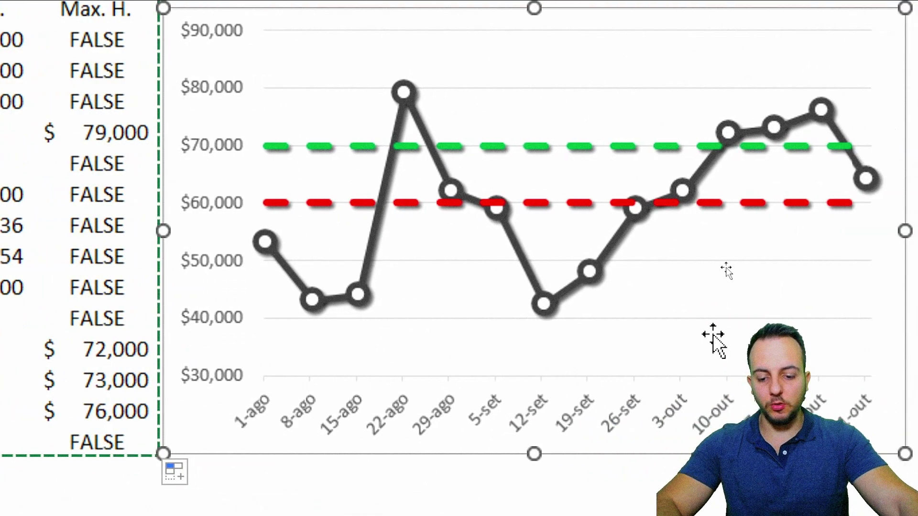
key("ctrl+v")
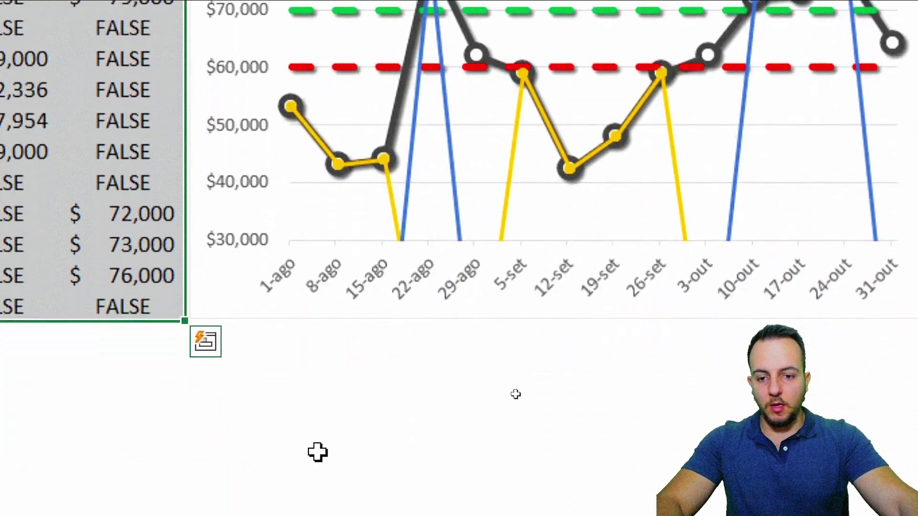
left_click(325, 399)
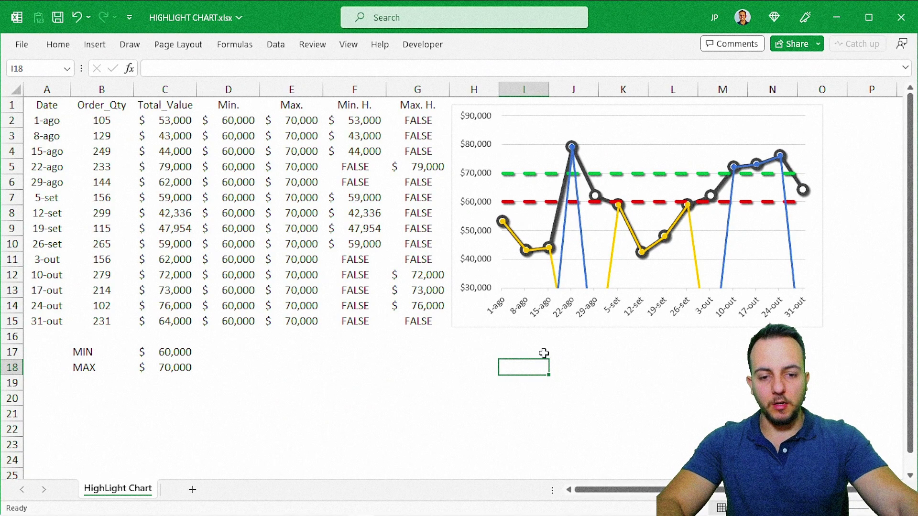
left_click_drag(484, 331, 222, 316)
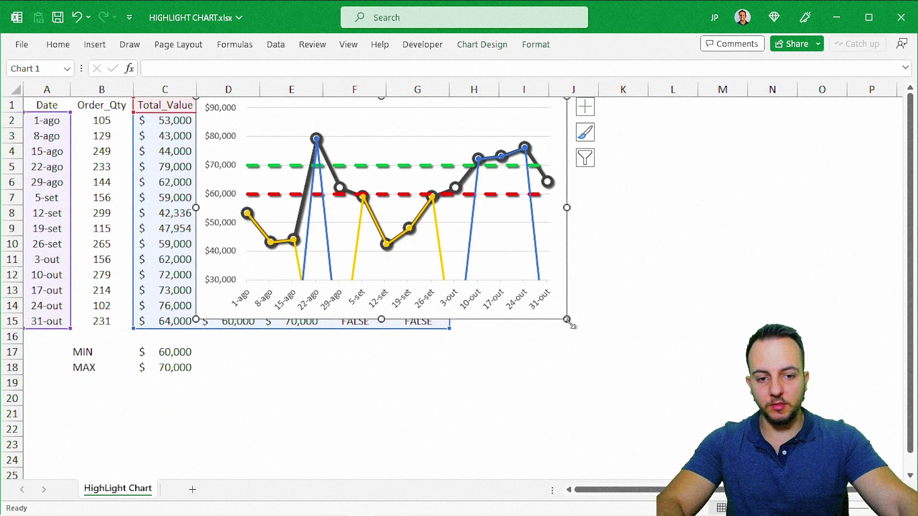
Stretch the chart out to column M and select the yellow Min. H. series.
left_click_drag(566, 319, 726, 345)
left_click(625, 383)
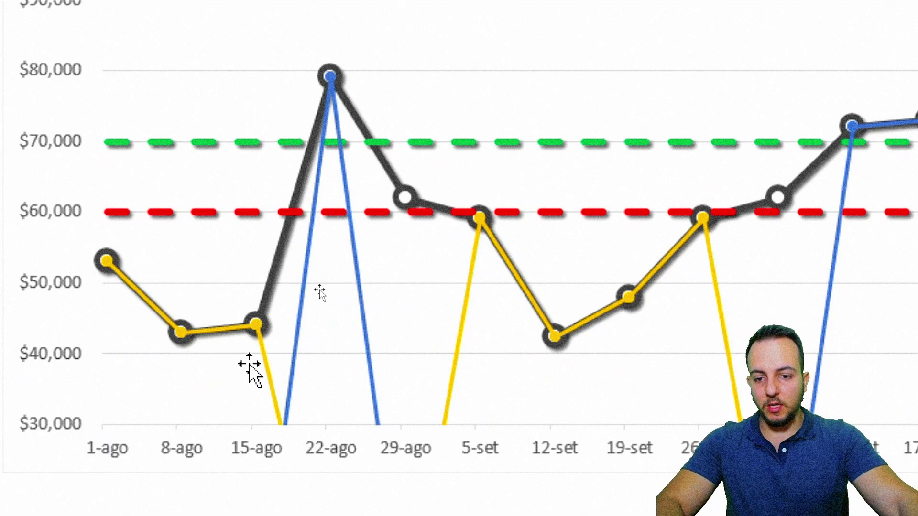
left_click(265, 360)
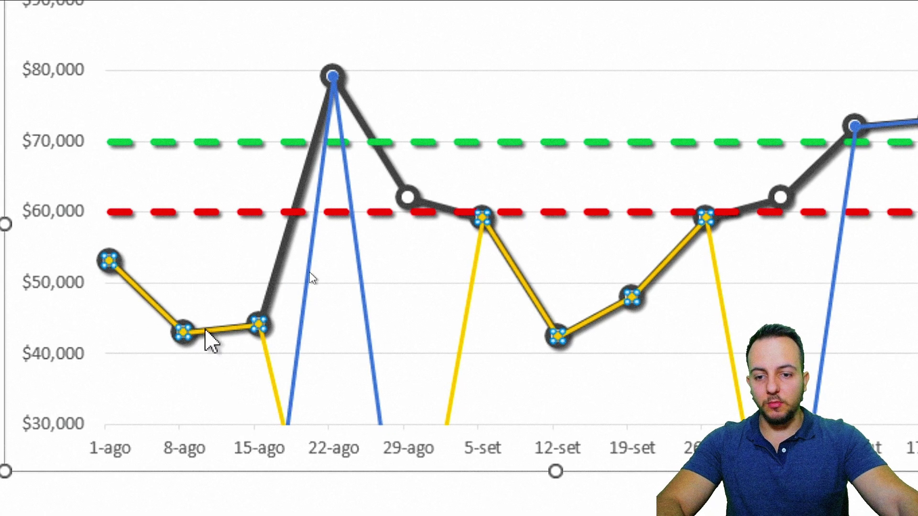
mouse_move(327, 203)
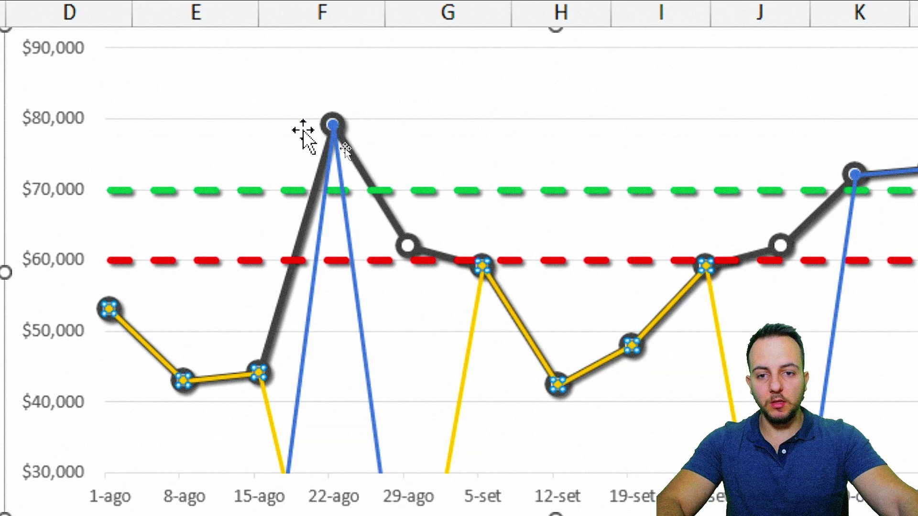
Apply the orange 8 pt glow preset to the Min. H. series.
double_click(262, 404)
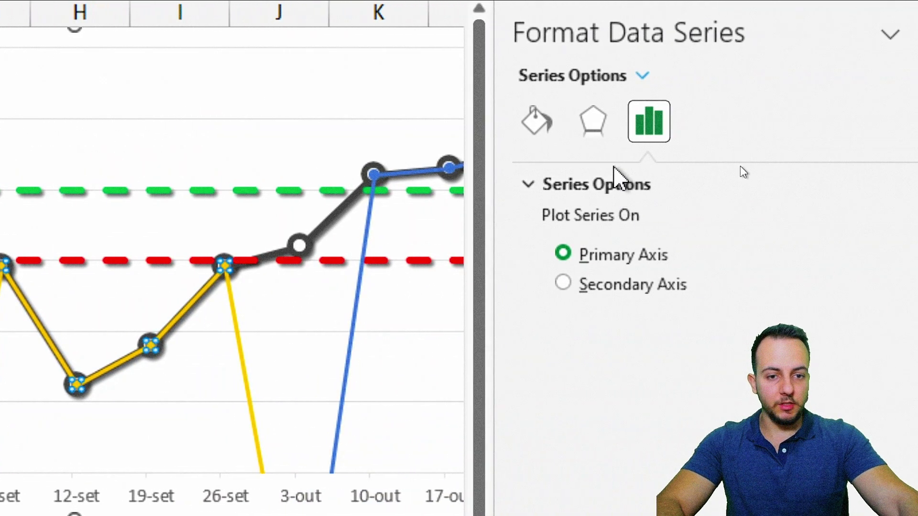
left_click(590, 126)
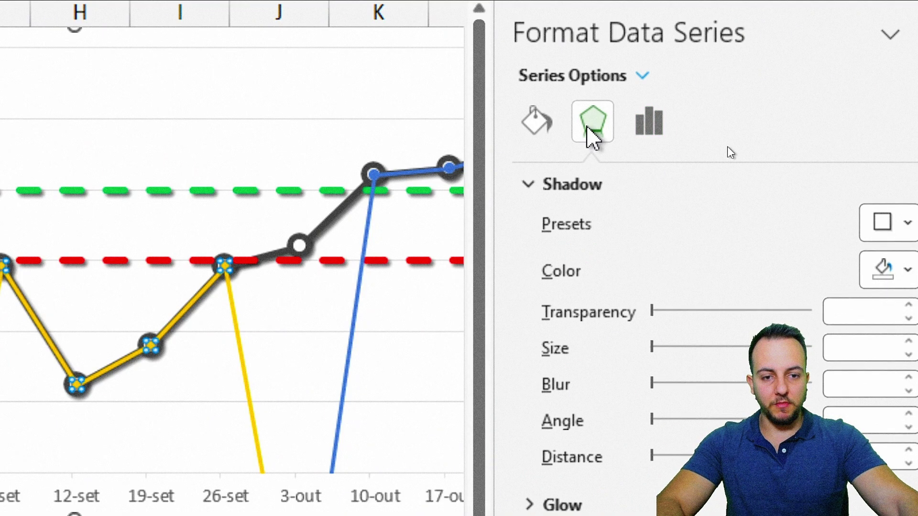
left_click(586, 184)
left_click(583, 223)
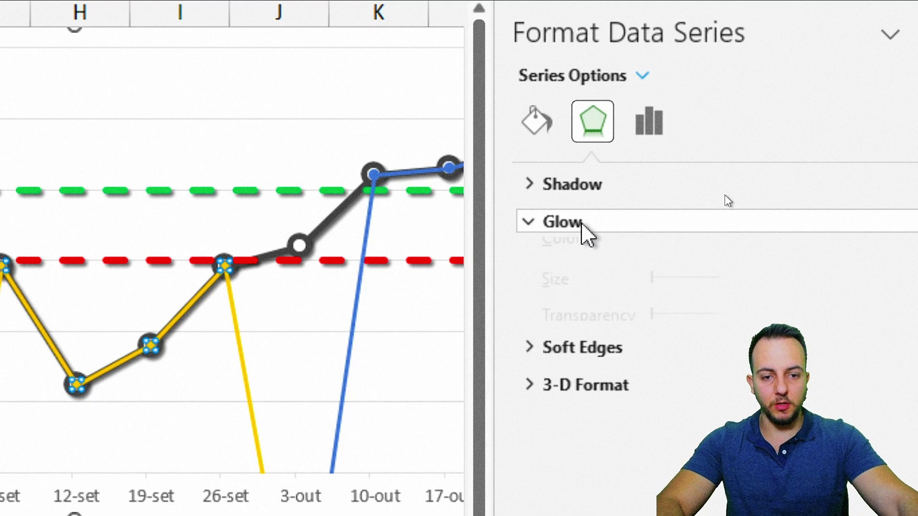
left_click(840, 105)
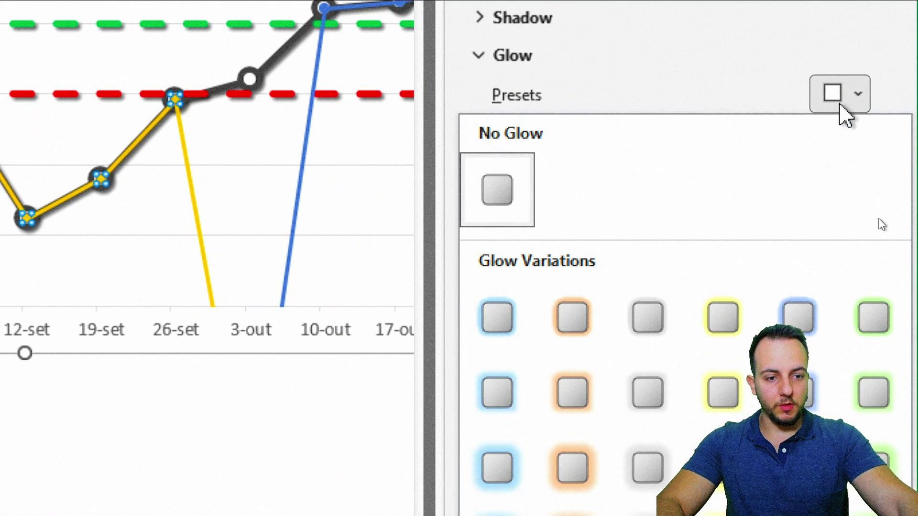
left_click(573, 398)
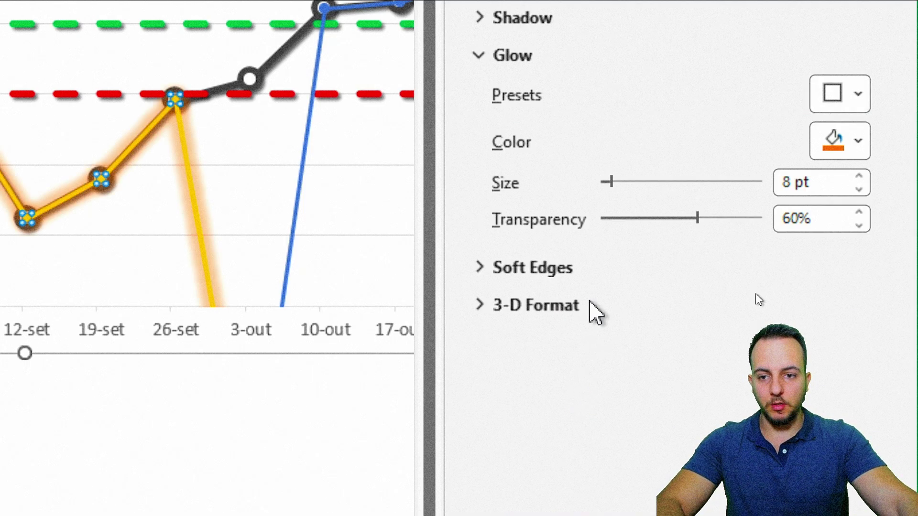
left_click(506, 58)
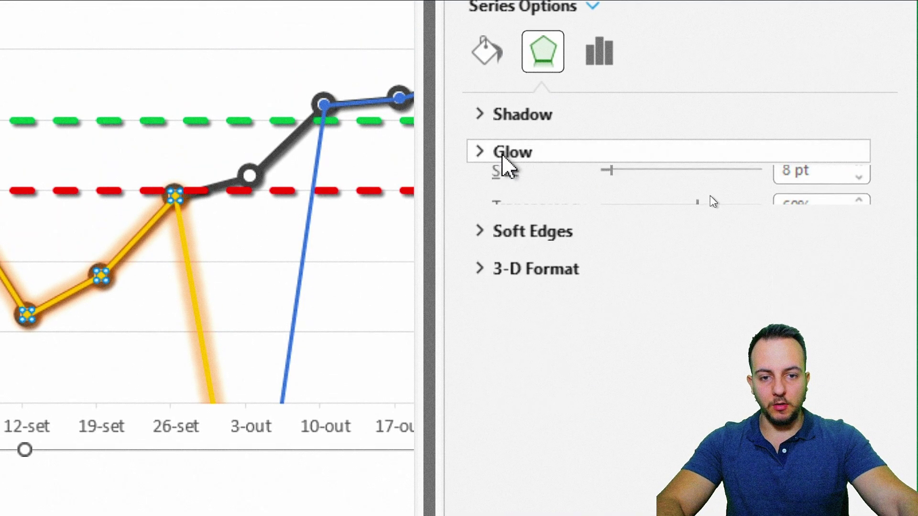
Remove the Min. H. connecting line and give it built-in size 10 circle markers.
left_click(492, 66)
left_click(518, 195)
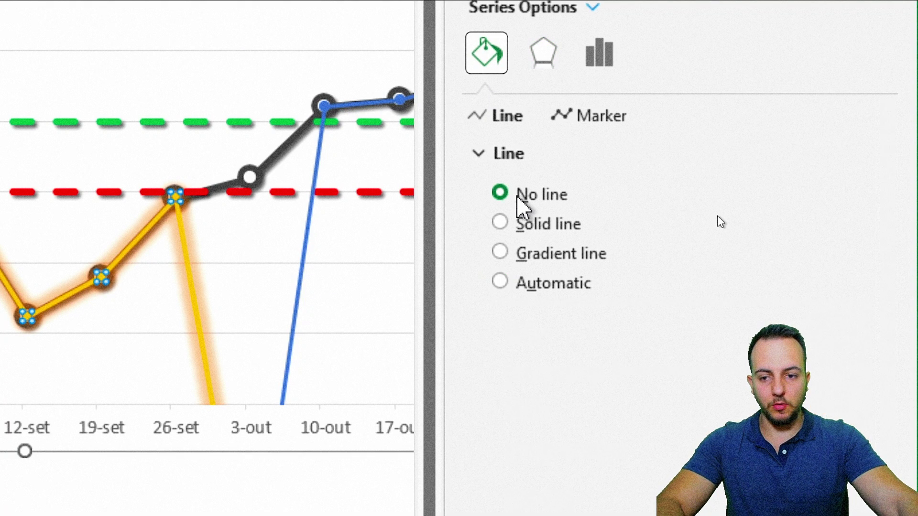
left_click(526, 154)
left_click(602, 118)
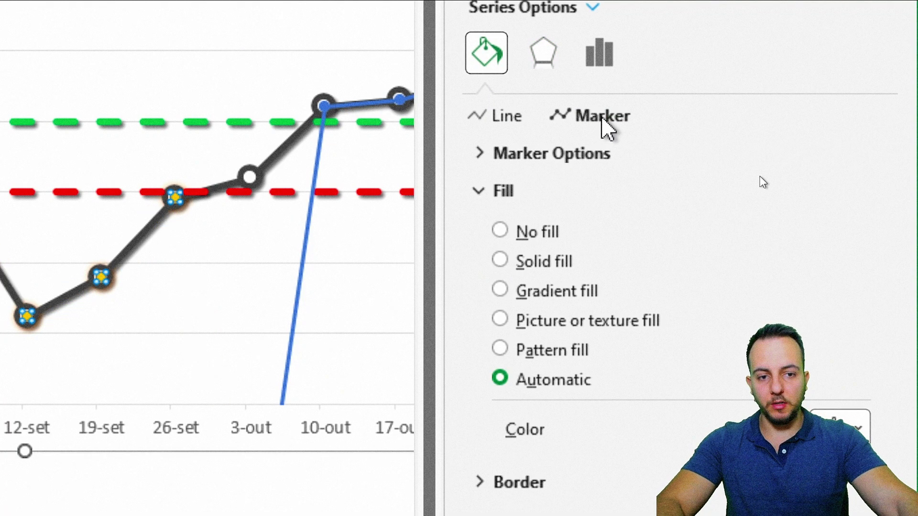
left_click(529, 154)
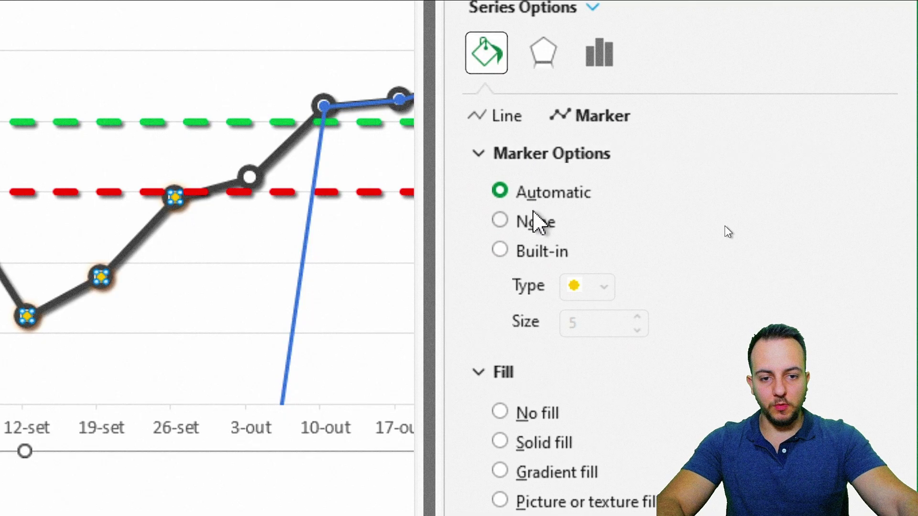
left_click(527, 251)
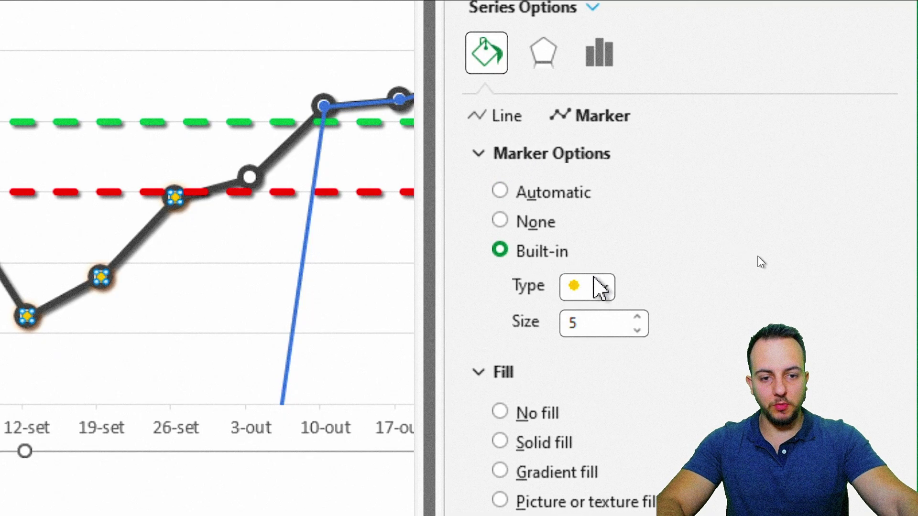
left_click(604, 287)
left_click(585, 492)
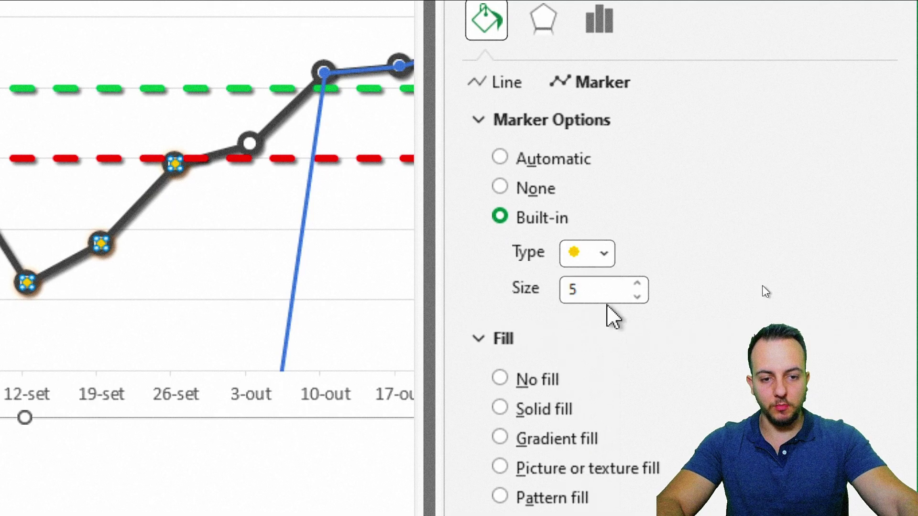
left_click(527, 329)
type("10")
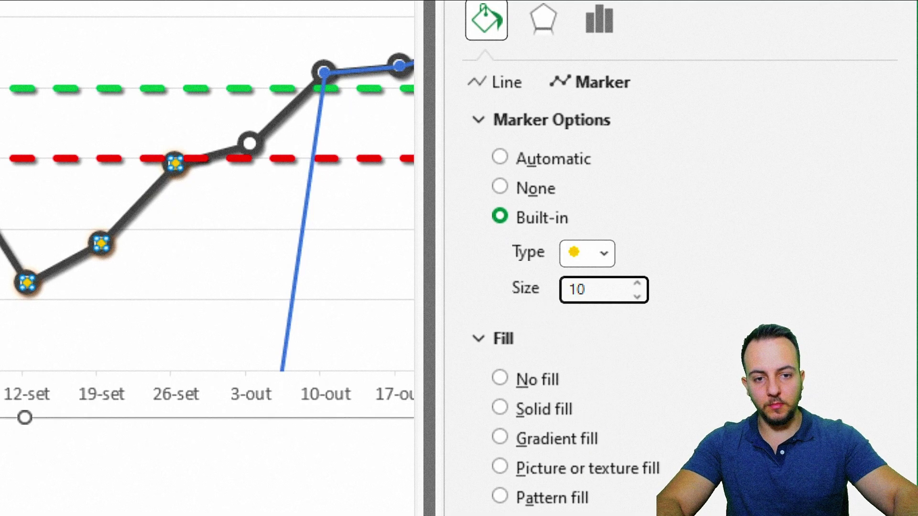
left_click(528, 125)
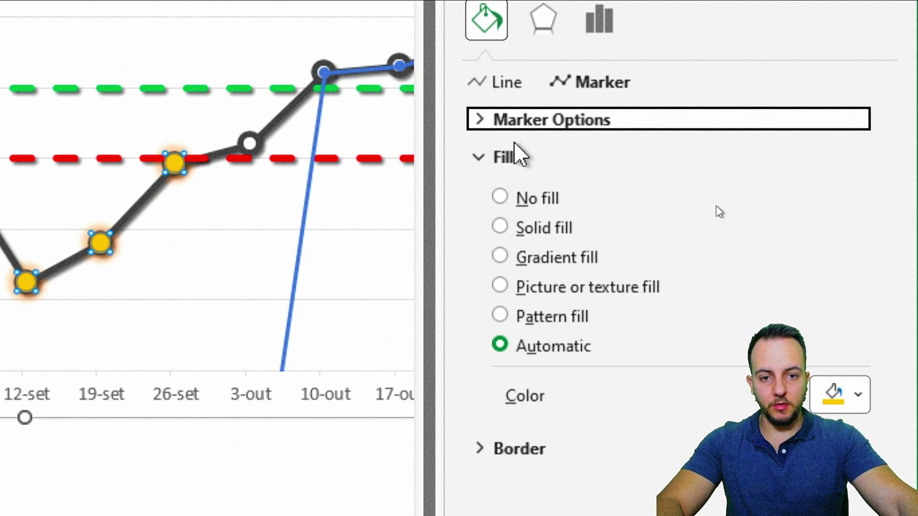
Set the Min. H. markers to no fill with a solid dark red border.
left_click(547, 229)
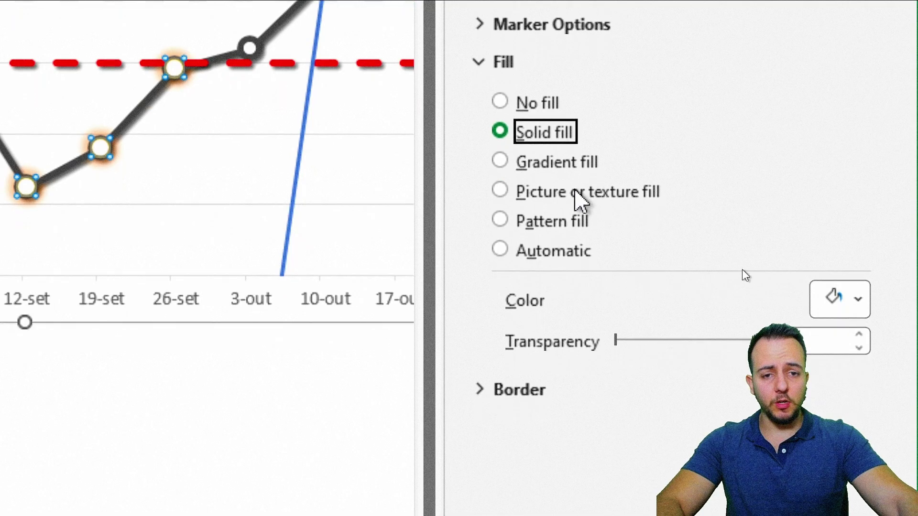
left_click(535, 104)
left_click(502, 62)
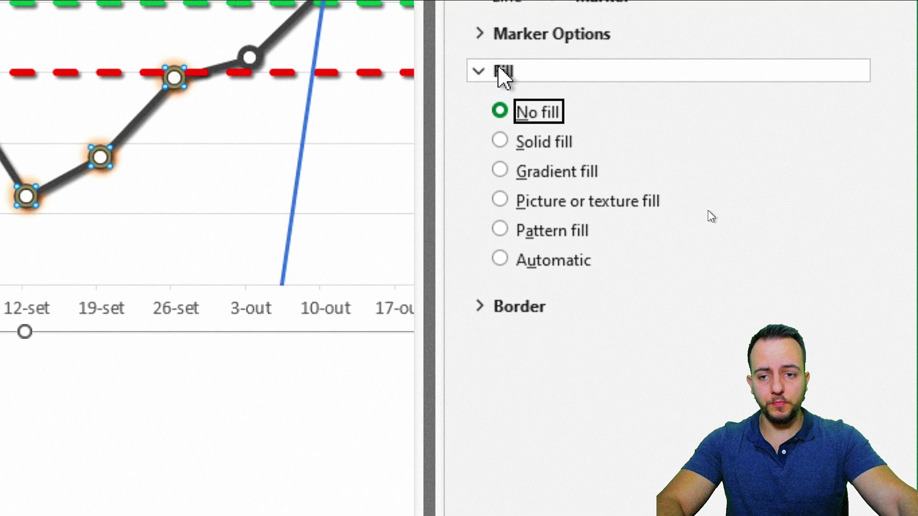
left_click(509, 110)
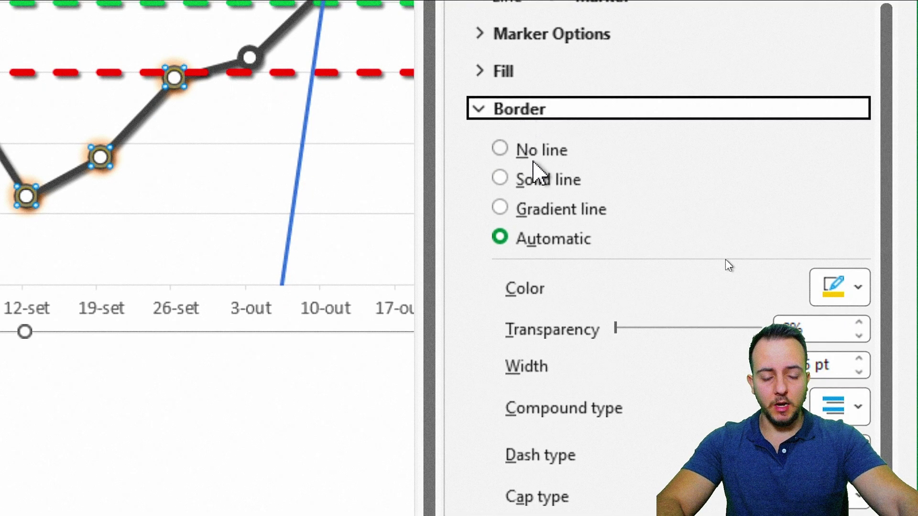
left_click(530, 181)
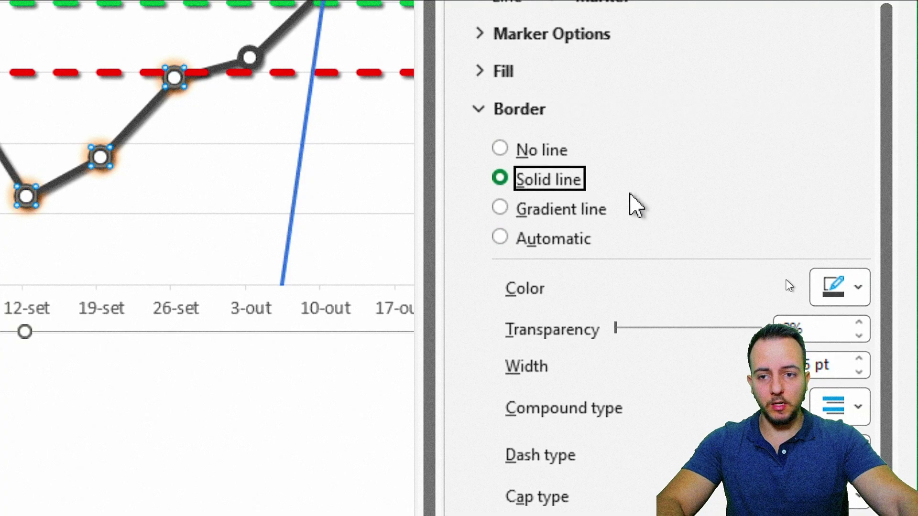
left_click(835, 289)
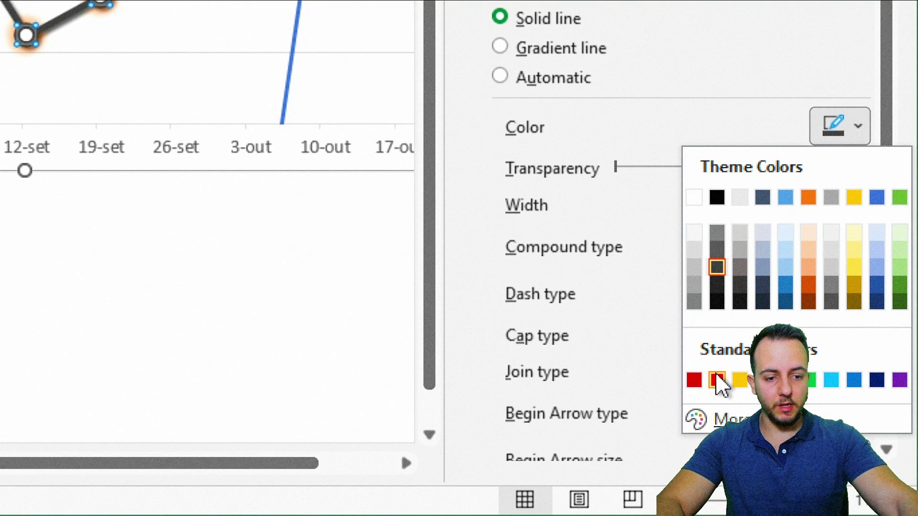
left_click(717, 380)
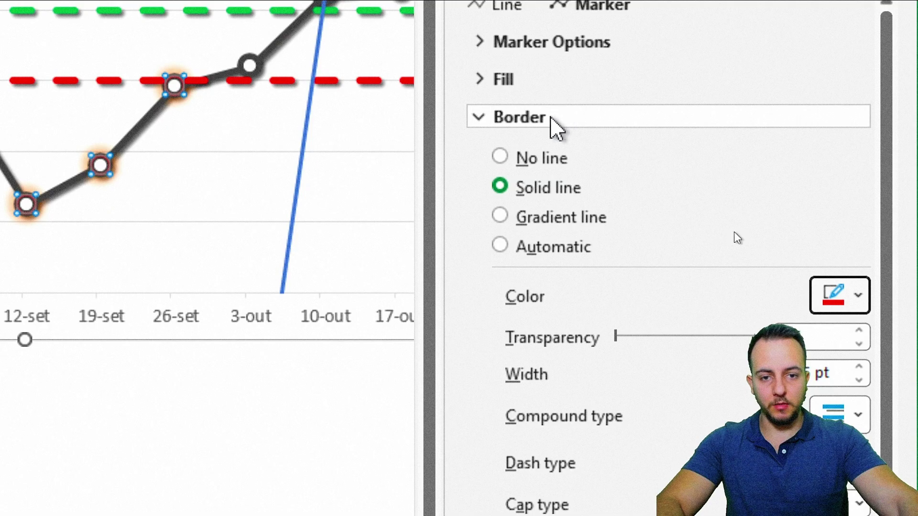
left_click(736, 117)
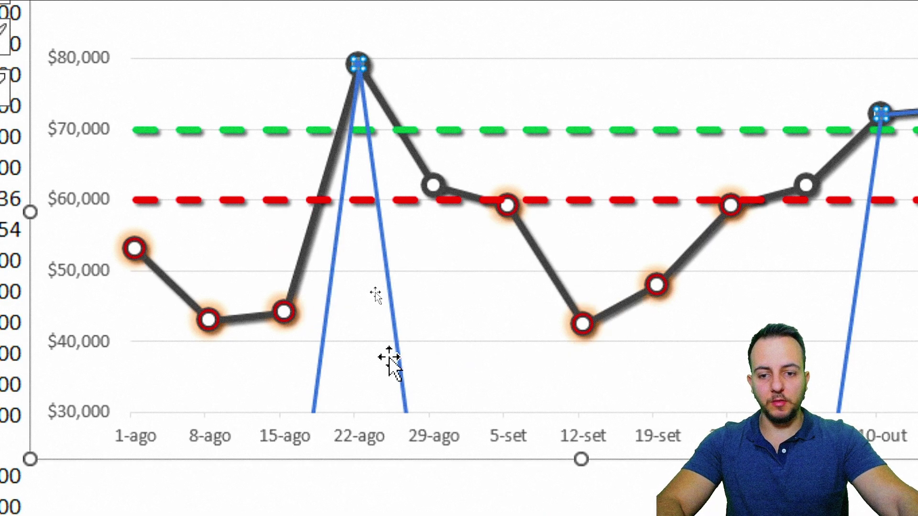
Thicken the red marker border to 4 pt.
mouse_move(320, 364)
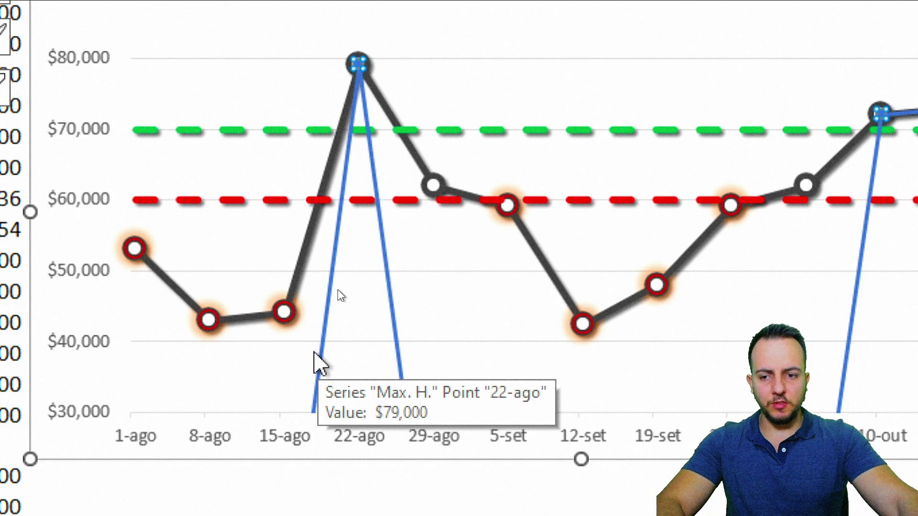
double_click(284, 314)
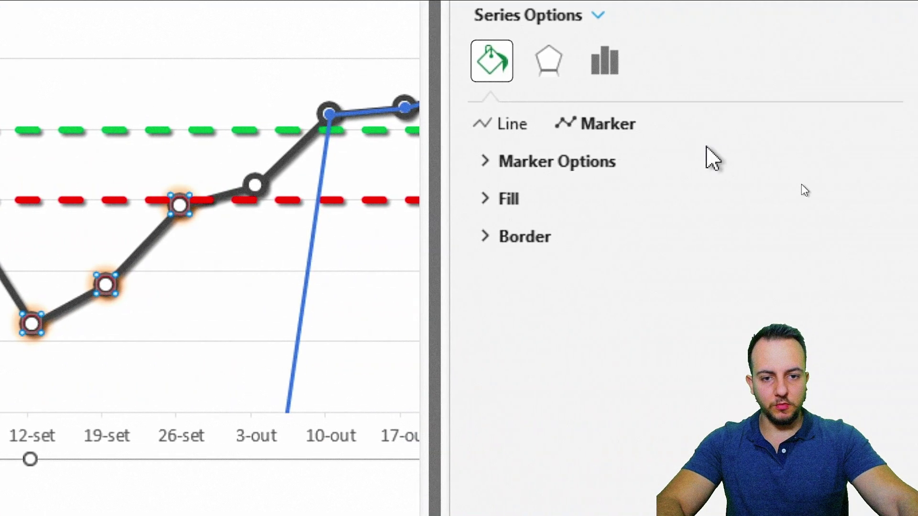
left_click(510, 236)
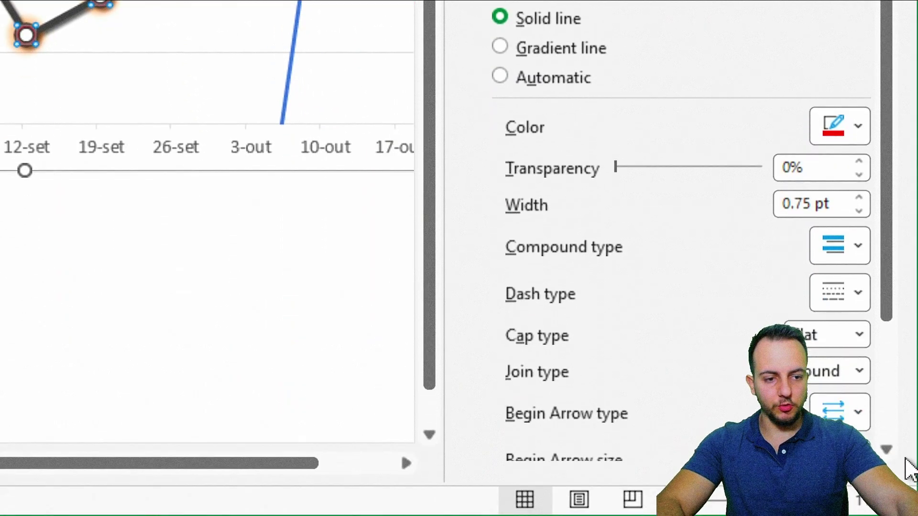
left_click(860, 199)
left_click(859, 198)
left_click(860, 198)
left_click(859, 198)
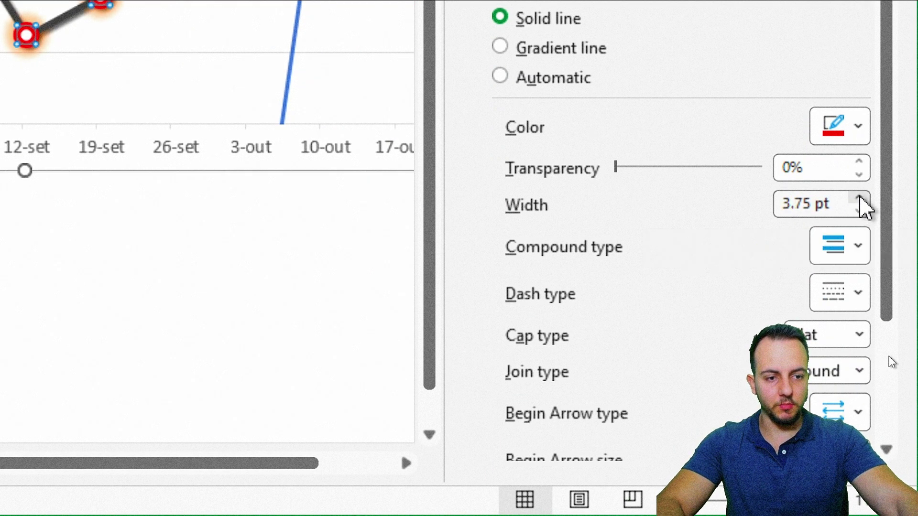
left_click(860, 198)
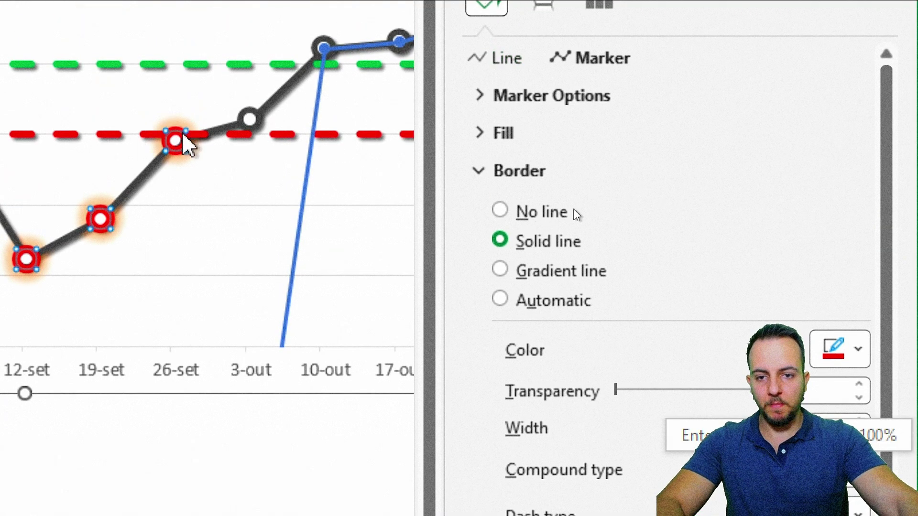
Give the Max. H. series markers a 4 pt green border.
left_click(318, 92)
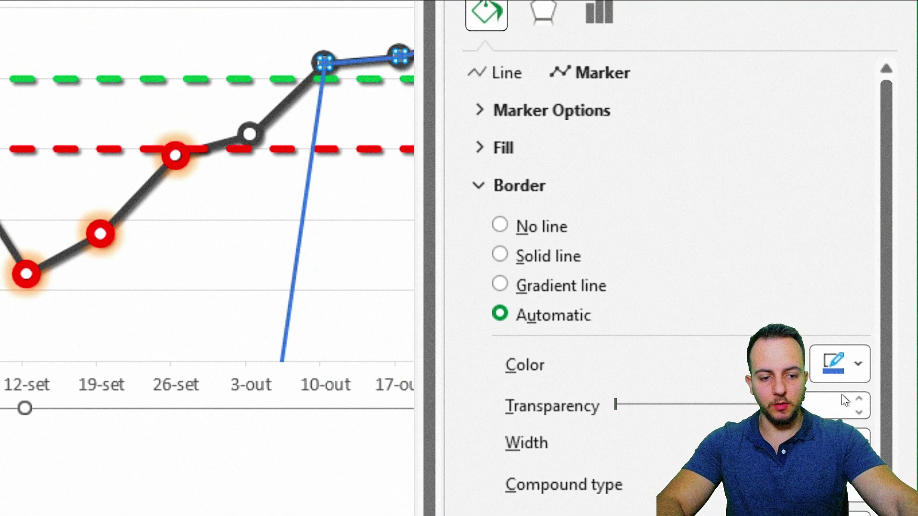
left_click(859, 226)
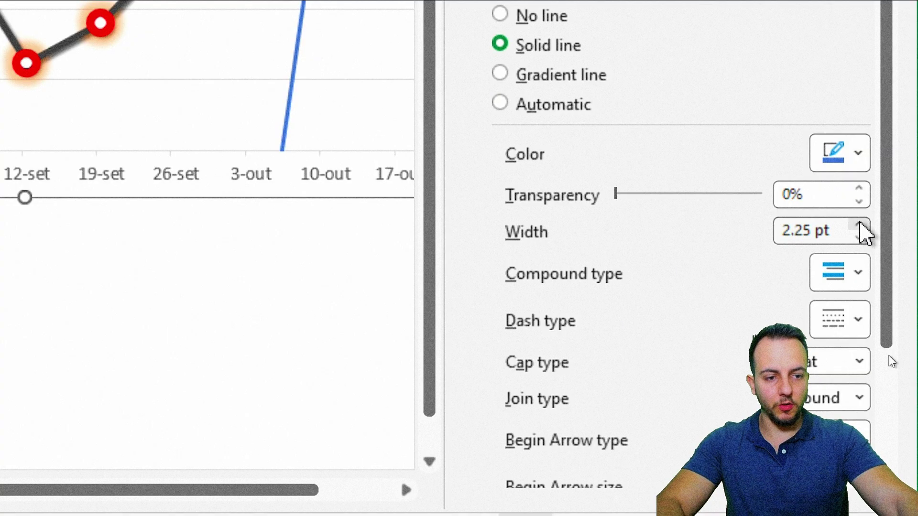
left_click(859, 226)
left_click(860, 225)
left_click(859, 226)
left_click(859, 225)
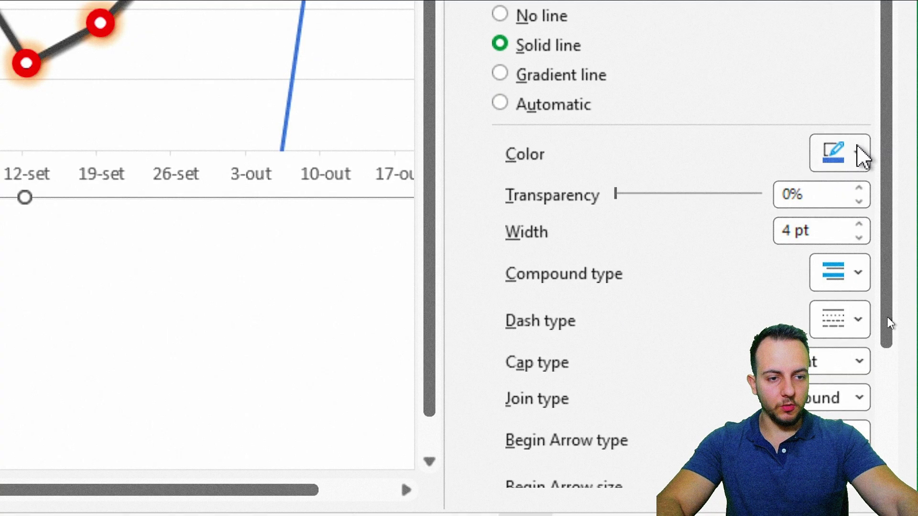
left_click(856, 153)
left_click(799, 406)
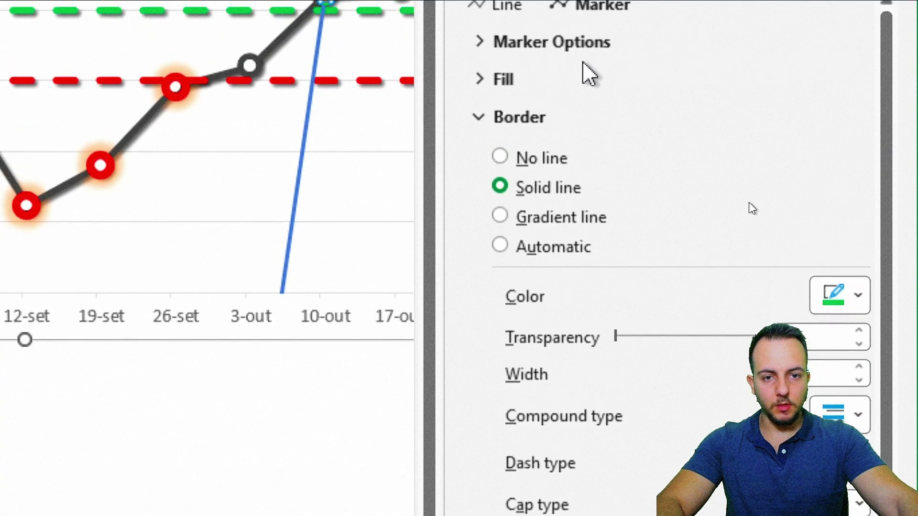
Make the Max. H. markers built-in circles of size 10.
left_click(526, 128)
left_click(522, 96)
left_click(525, 91)
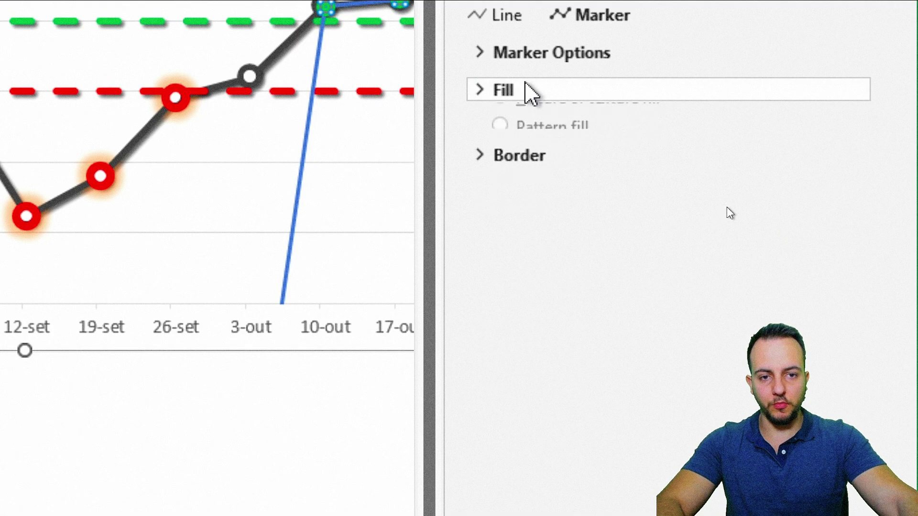
left_click(525, 55)
left_click(554, 225)
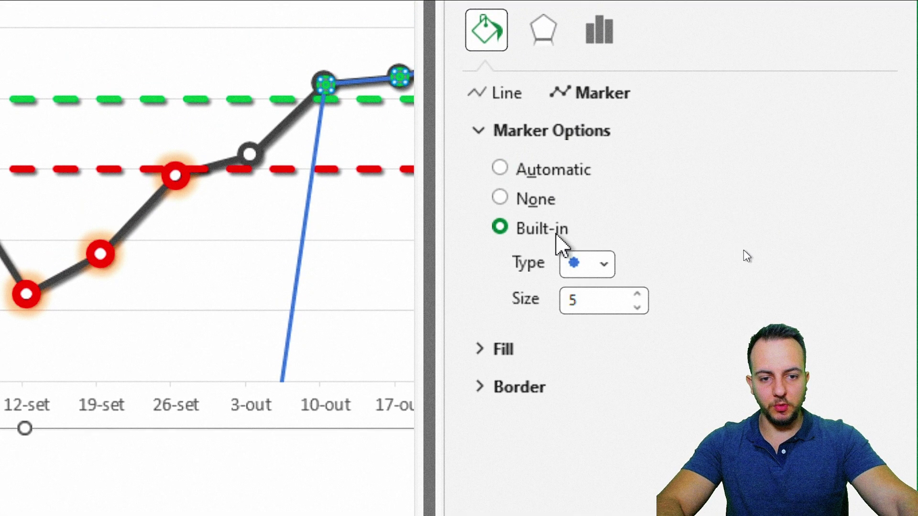
left_click(596, 264)
left_click(579, 464)
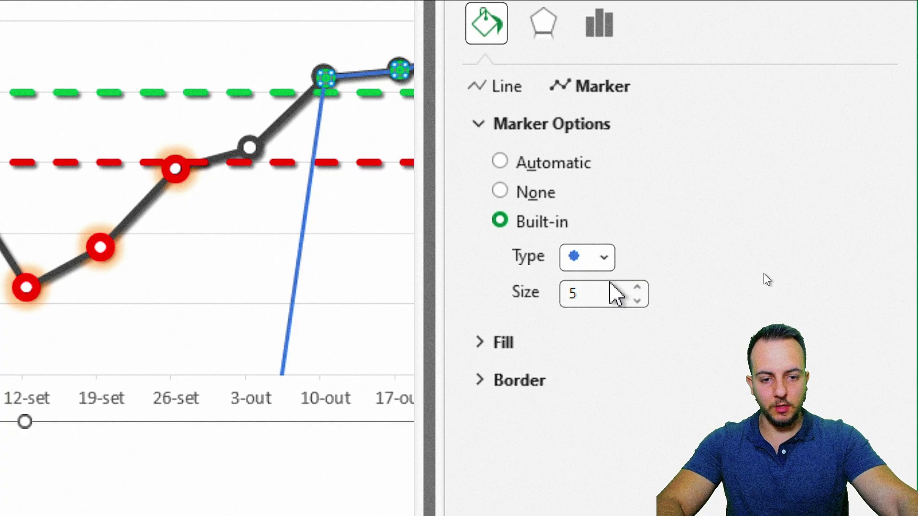
left_click_drag(598, 293, 547, 311)
type("10")
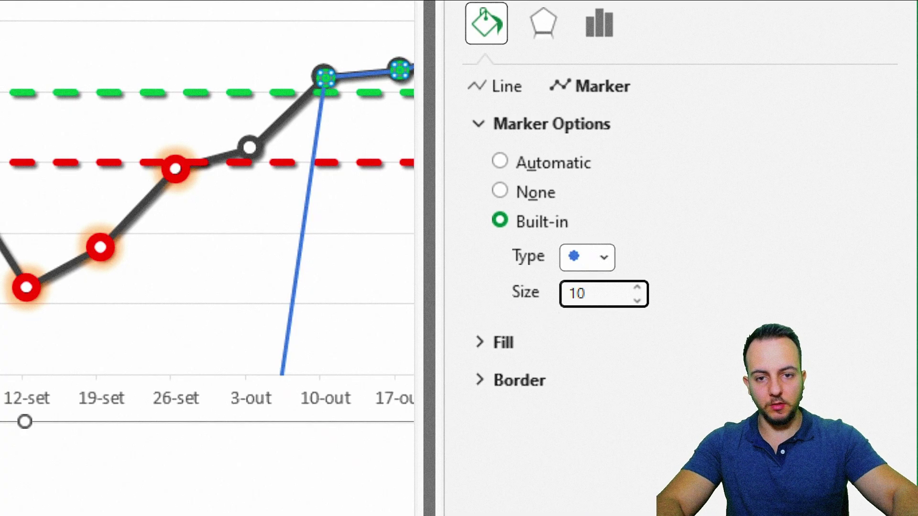
left_click(528, 125)
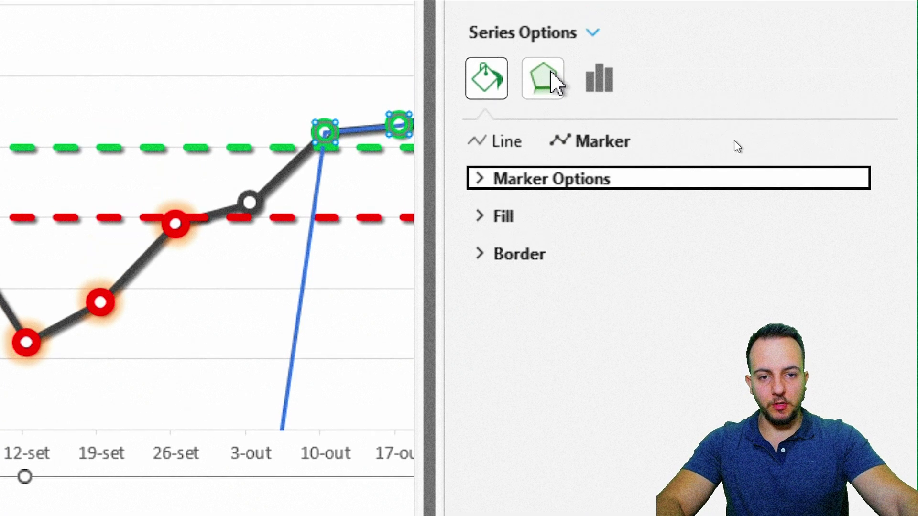
Apply a green 8 pt glow preset to the Max. H. points.
left_click(559, 72)
left_click(524, 182)
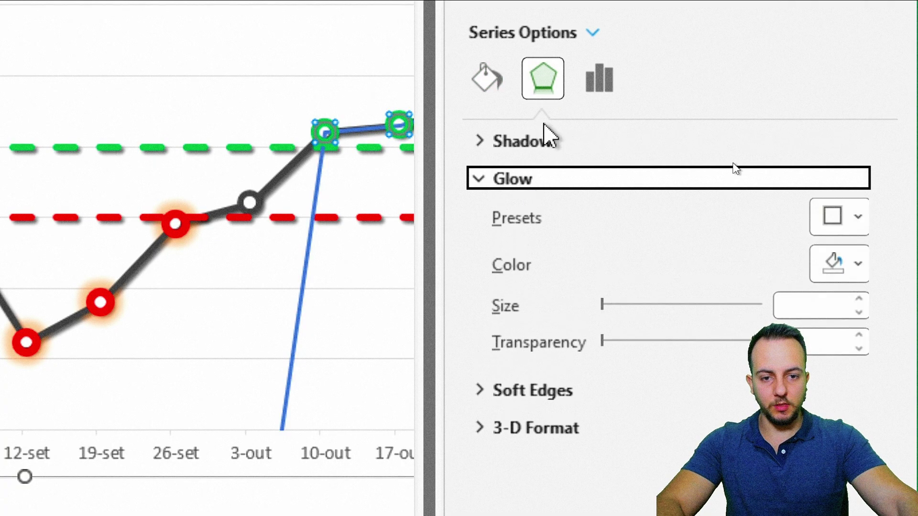
left_click(857, 92)
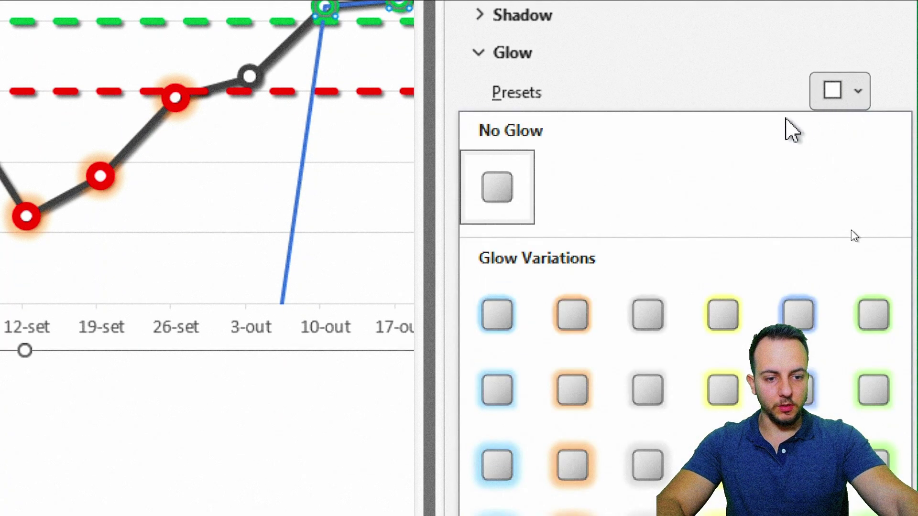
left_click(873, 388)
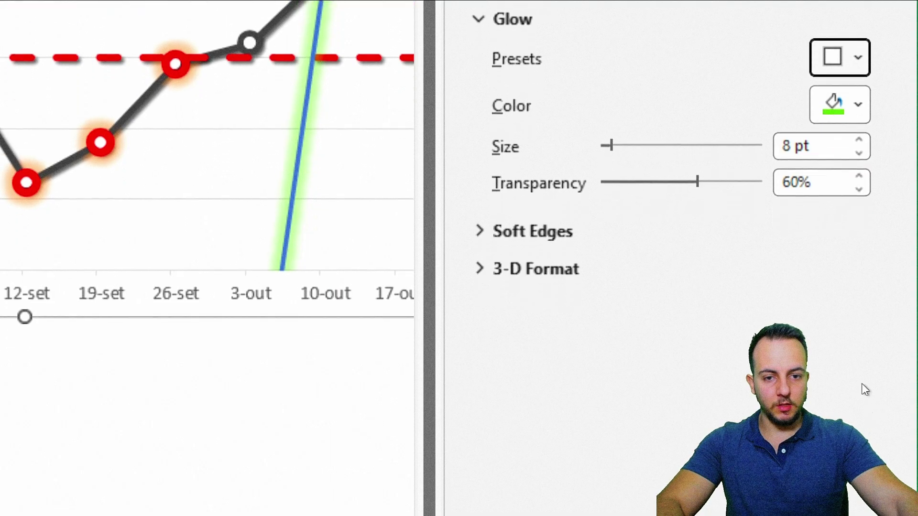
left_click(493, 21)
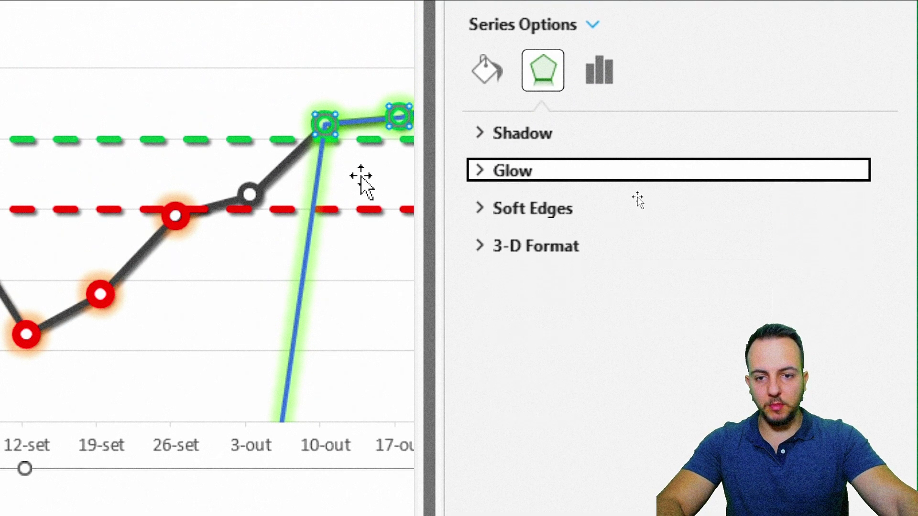
Set the Max. H. series line to No line and close the formatting pane.
left_click(491, 89)
left_click(499, 134)
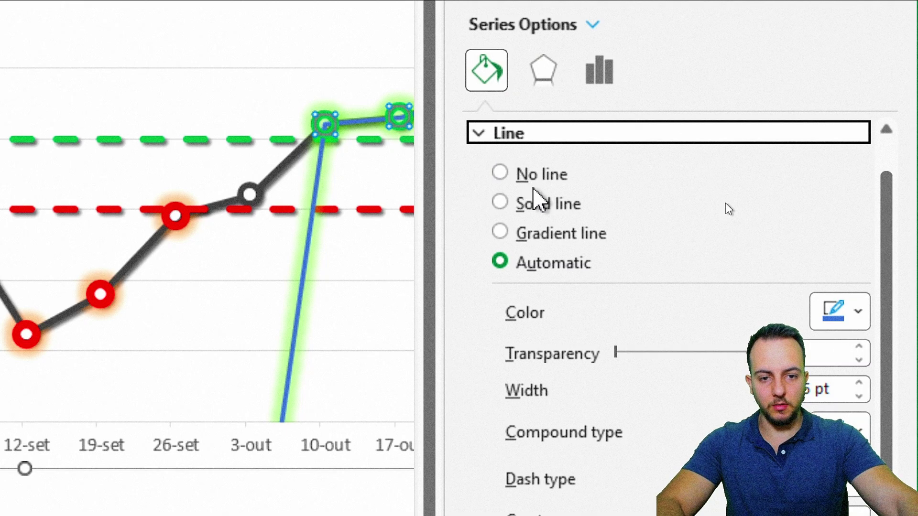
left_click(542, 175)
left_click(882, 83)
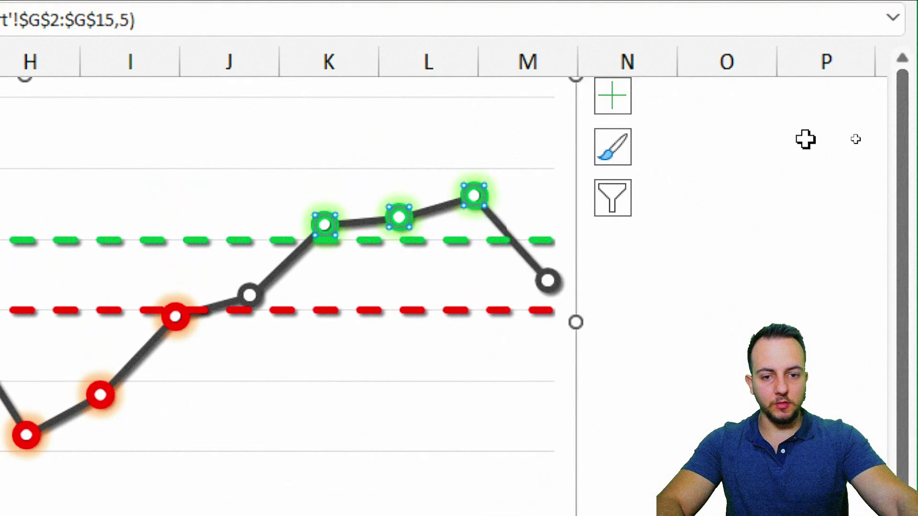
Change the MIN threshold in C17 to 45,000.
left_click(727, 494)
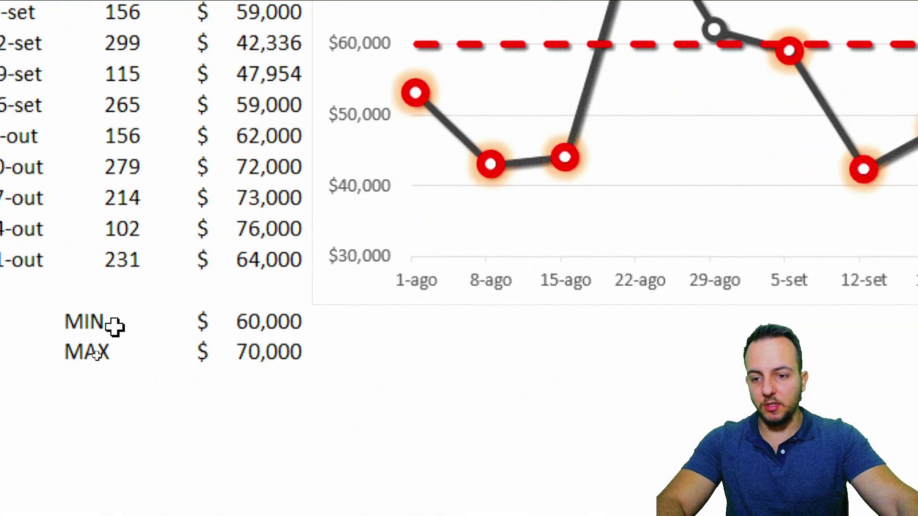
left_click_drag(60, 363, 144, 381)
left_click(271, 321)
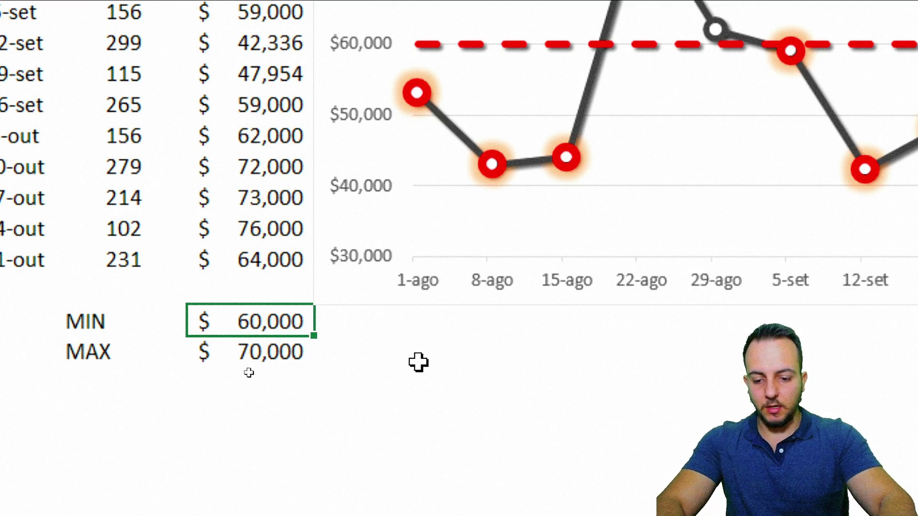
type("450")
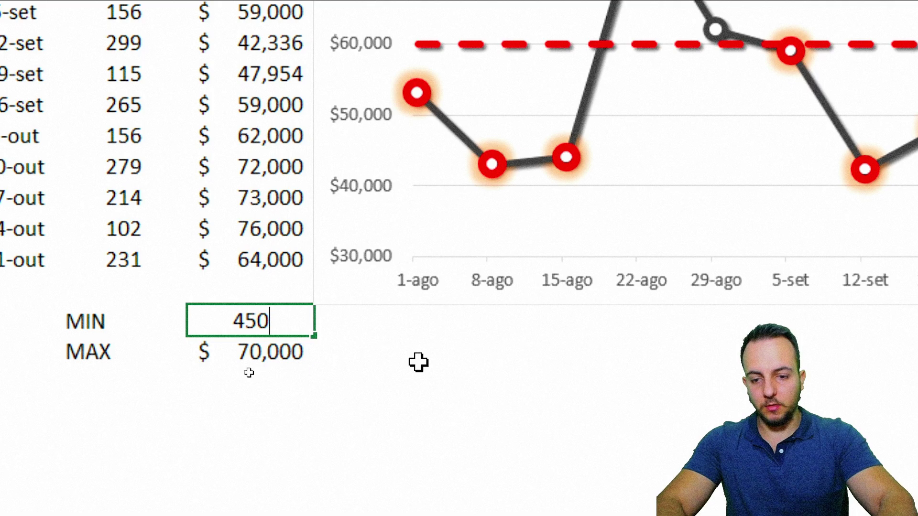
type("00")
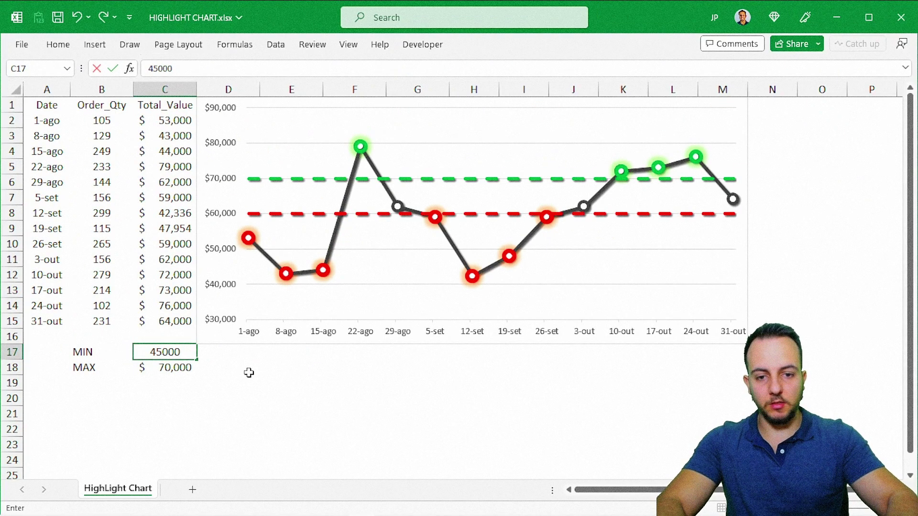
key("Return")
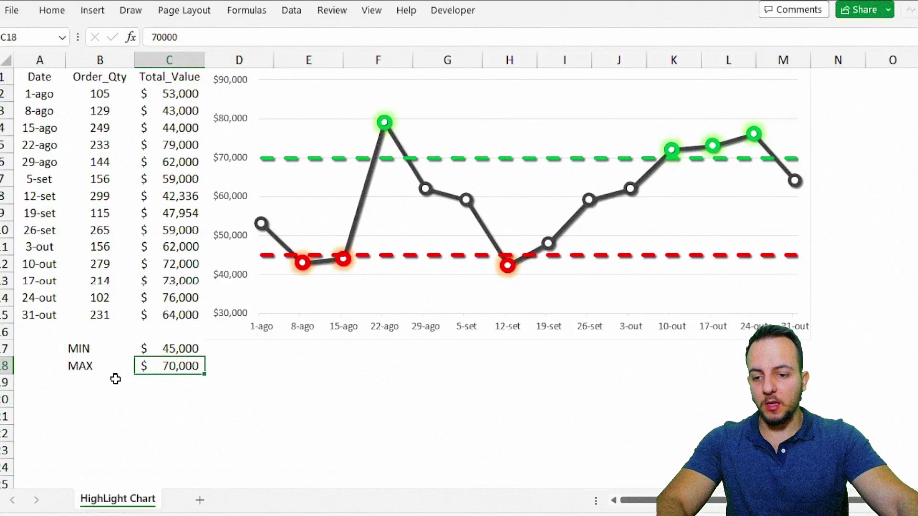
Change the MAX threshold in C18 to 55,000.
left_click_drag(79, 369, 153, 365)
left_click(283, 354)
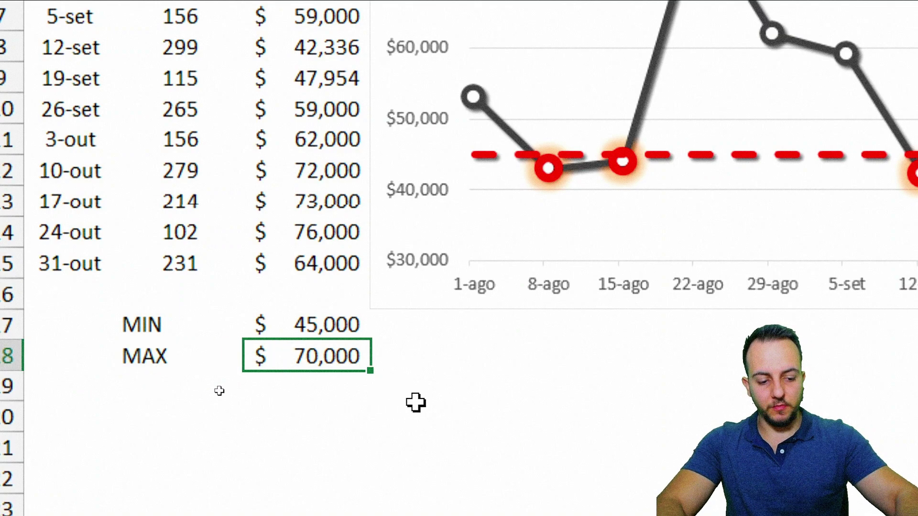
type("0")
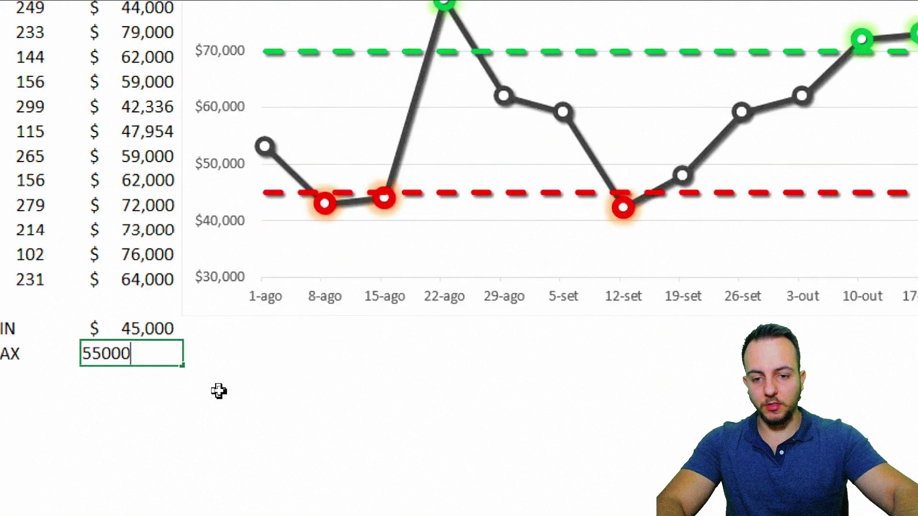
key("Return")
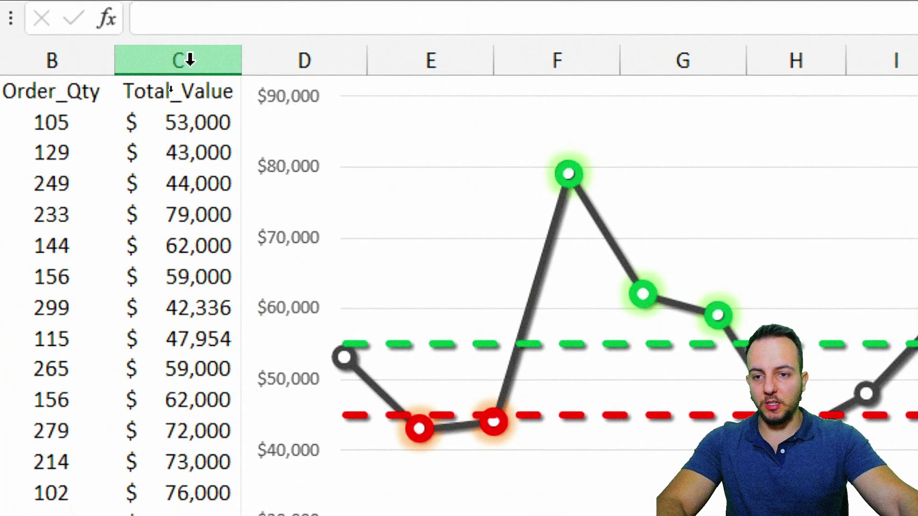
left_click(190, 59)
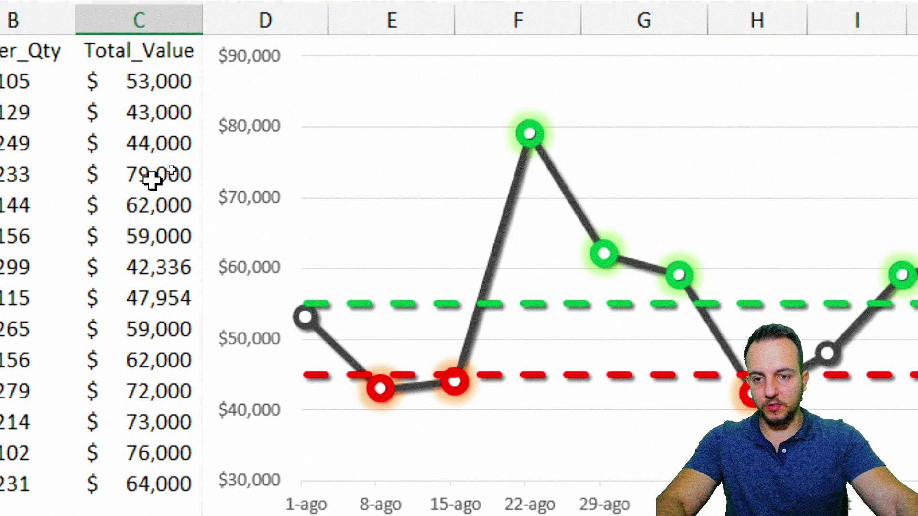
left_click(121, 176)
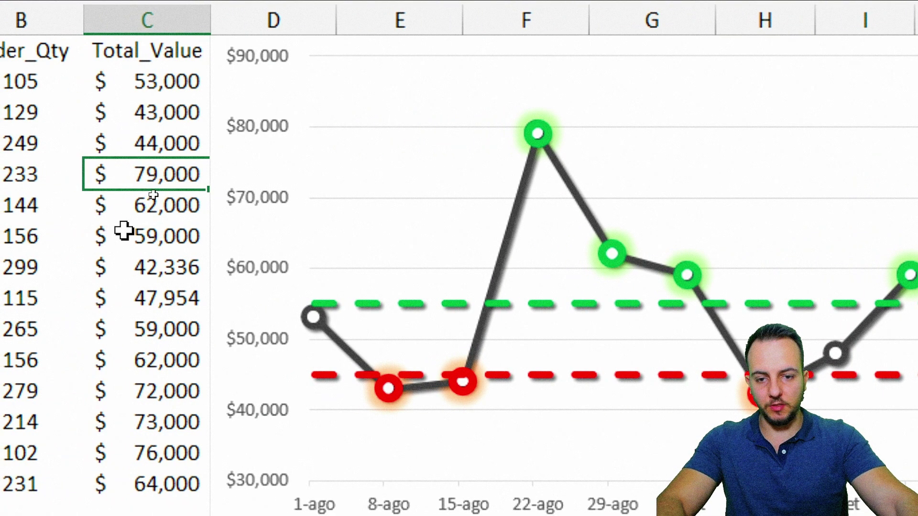
type("49000")
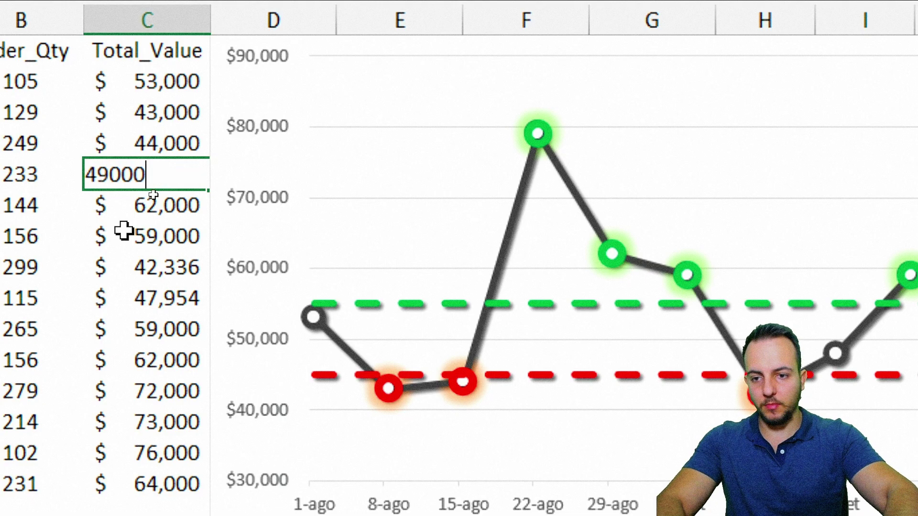
key("ctrl+Return")
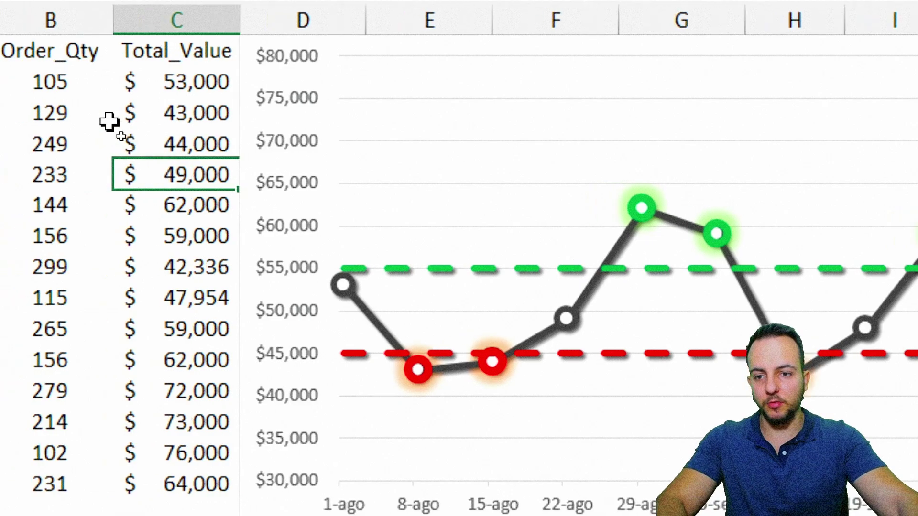
key("ctrl+z")
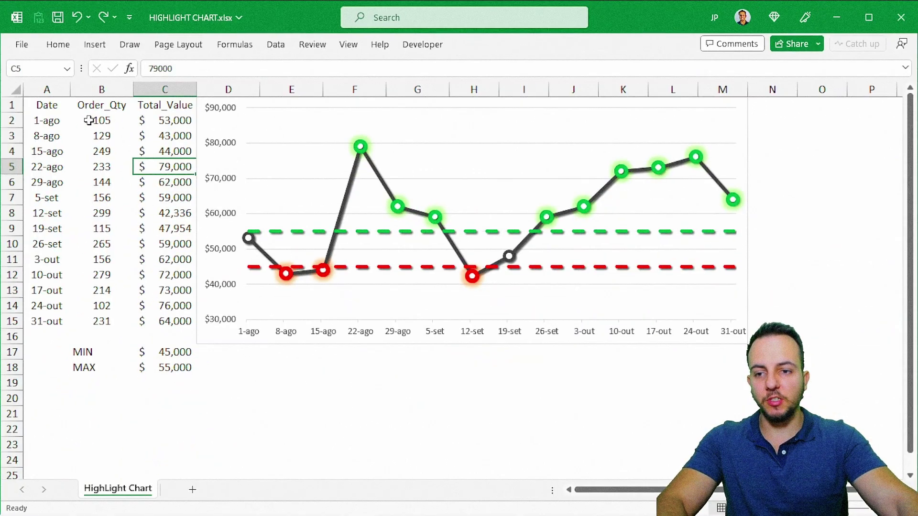
key("ctrl+Home")
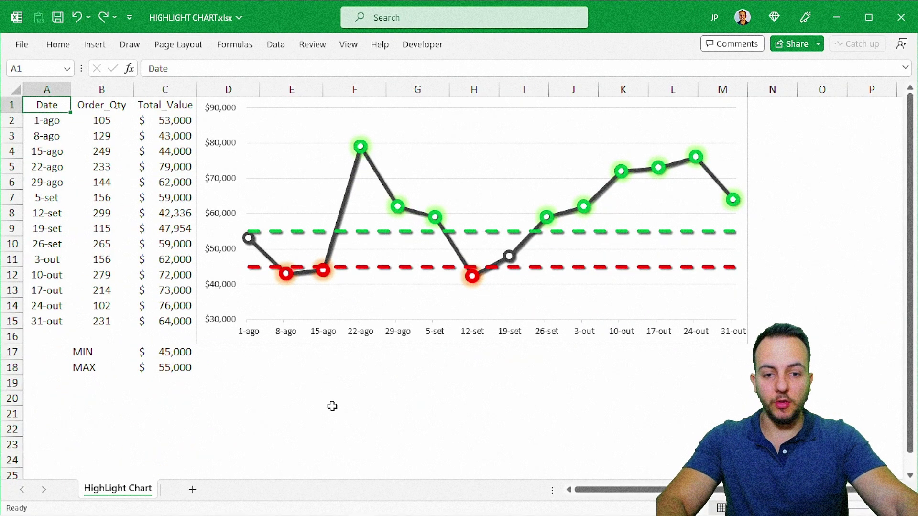